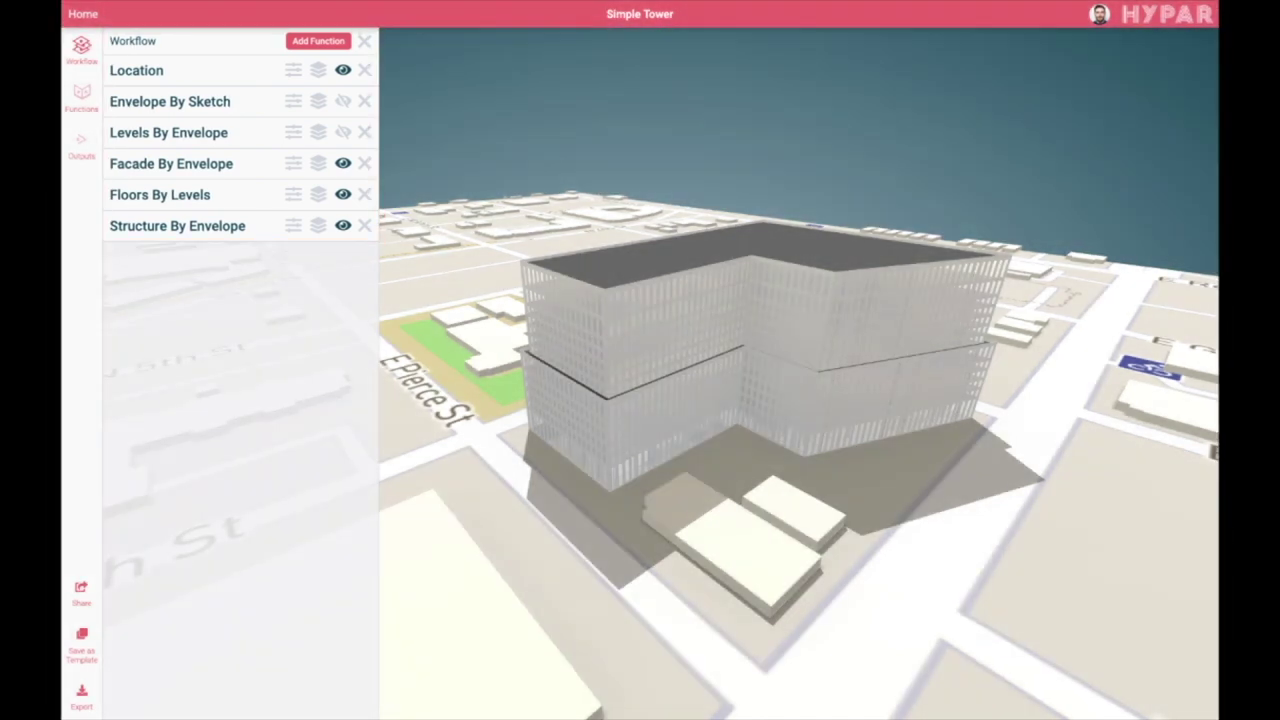
Expand Facade By Envelope's settings to show its panel width and glass inset sliders.
{"action": "left_click", "coordinate": [293, 163]}
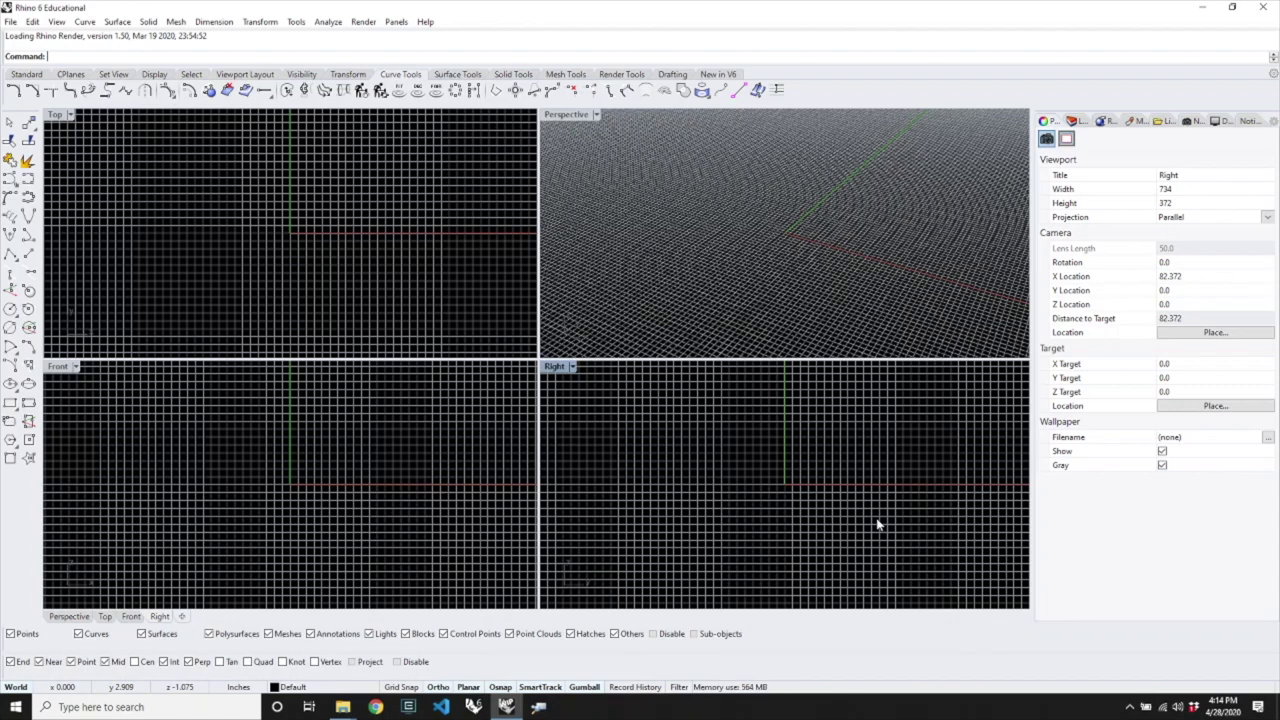
Run the TestPackageManager command at the Rhino prompt.
{"action": "type", "text": "TestP"}
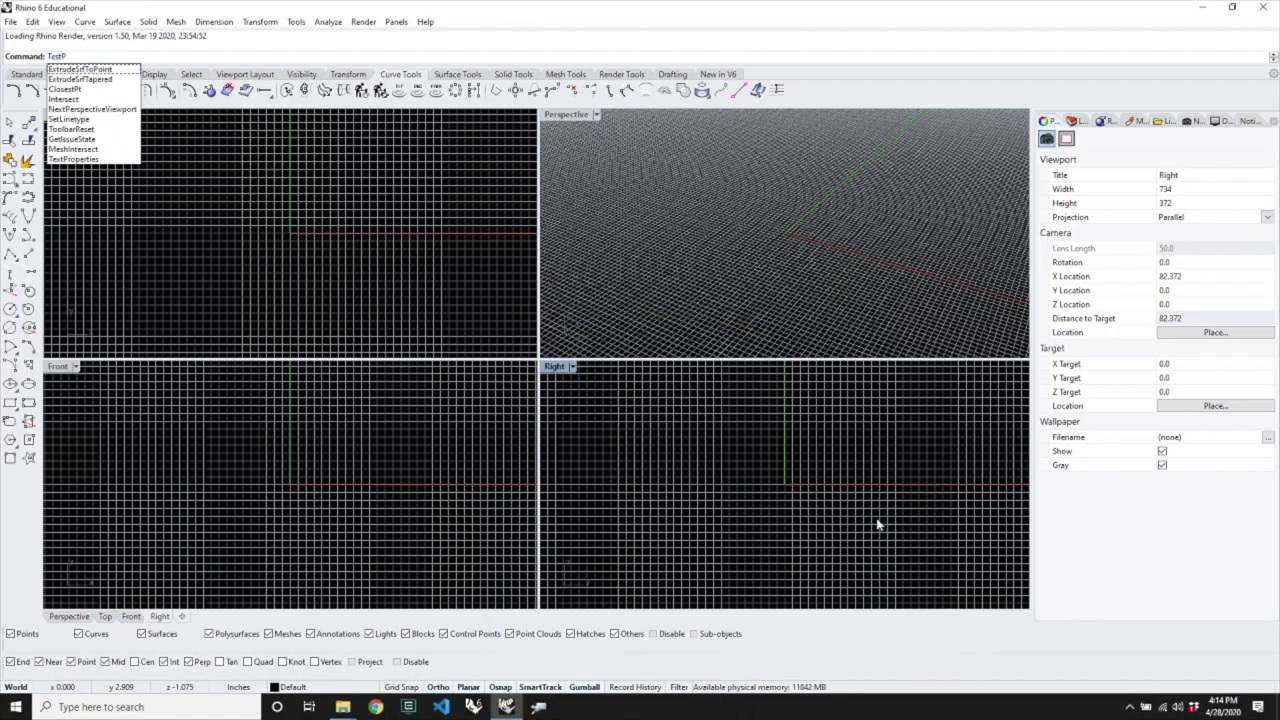
{"action": "type", "text": "ackageMana"}
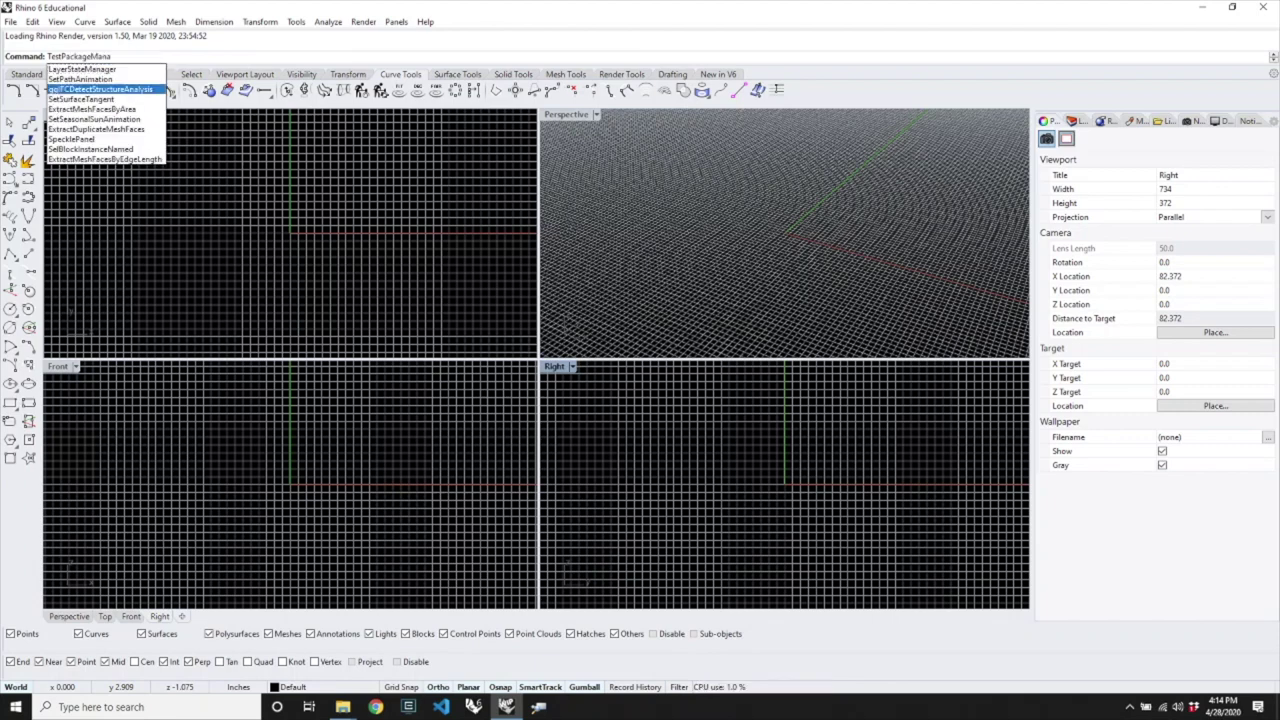
{"action": "type", "text": "ger"}
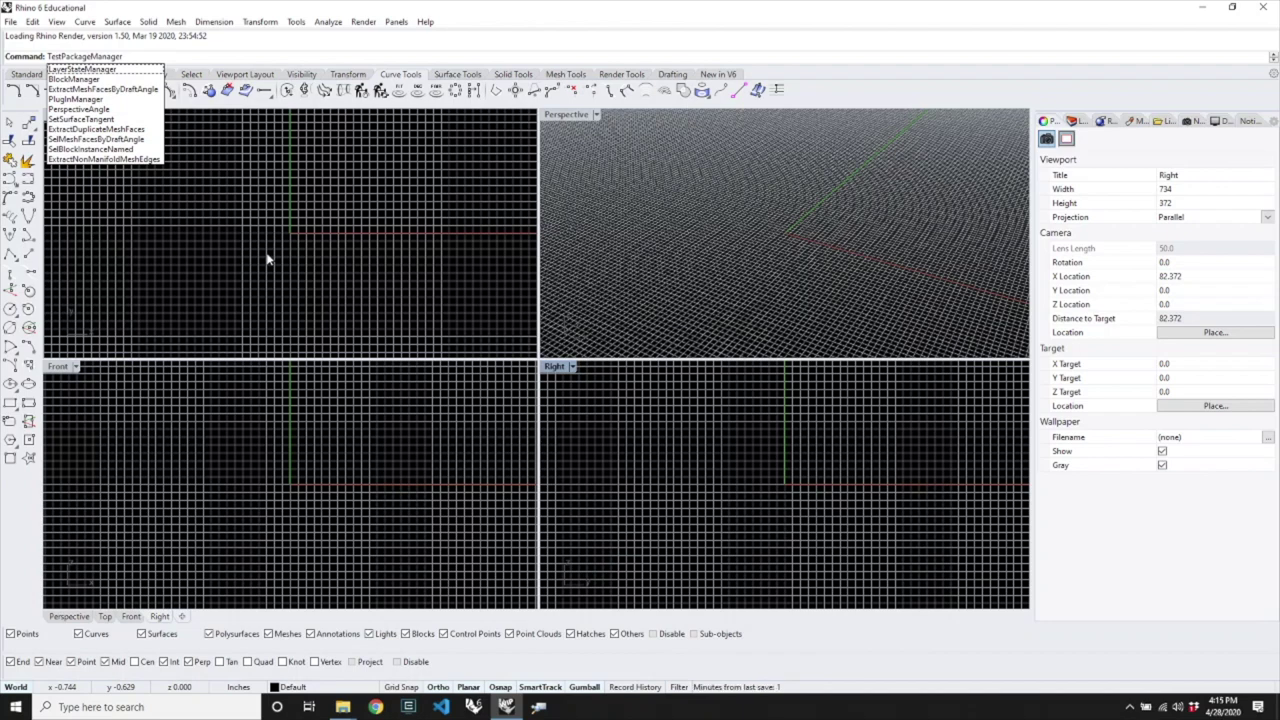
{"action": "key", "text": "Return"}
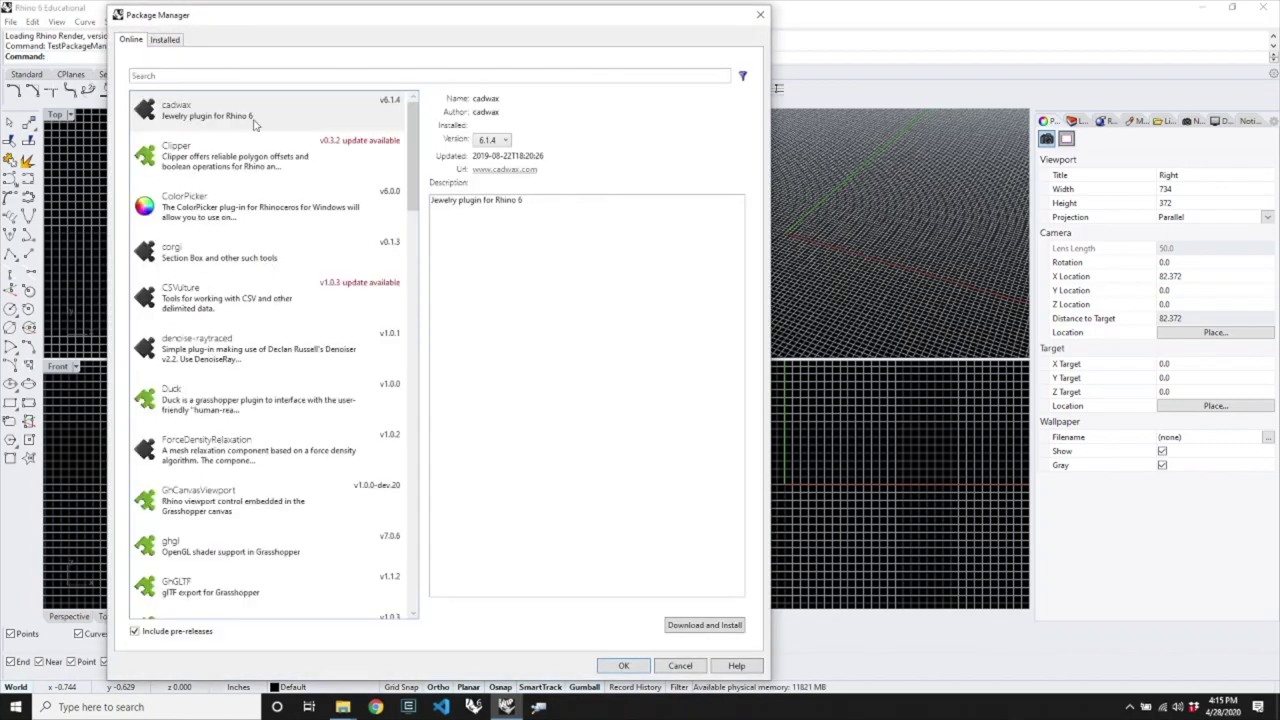
Search 'hypar' and install the hypar-elements-for-grasshopper 1.0.27 package.
{"action": "type", "text": "hypar"}
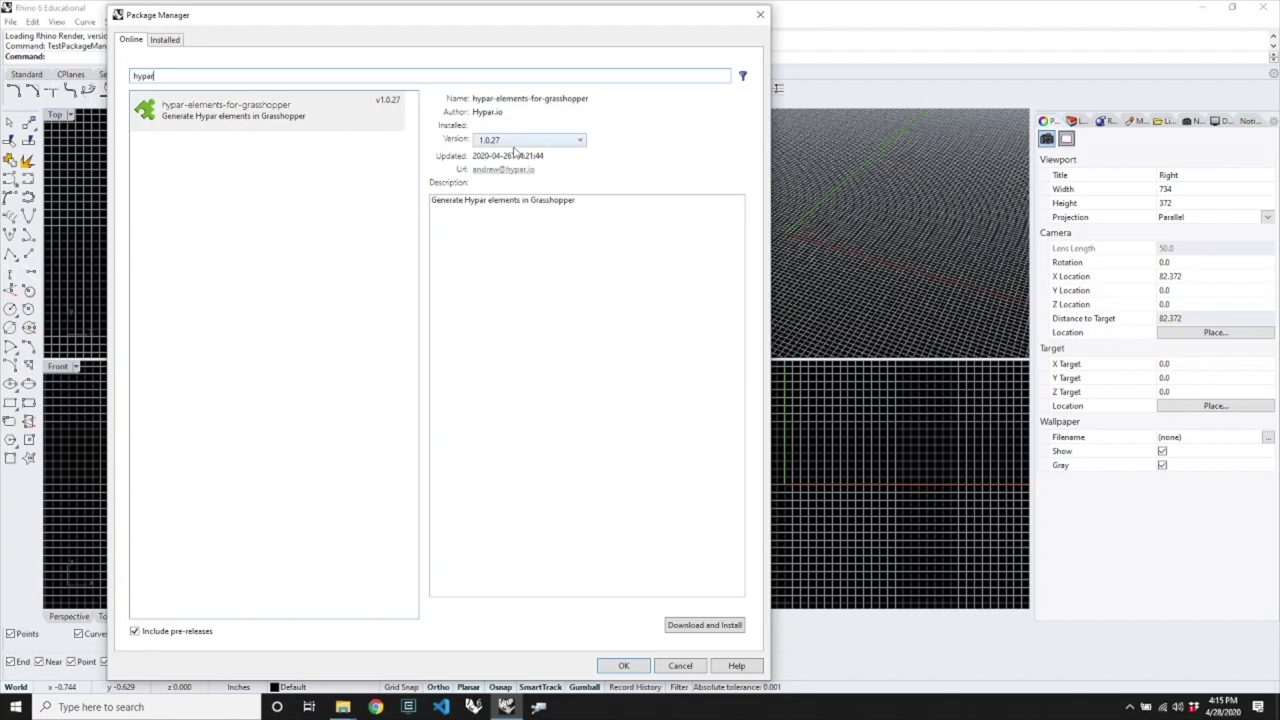
{"action": "left_click", "coordinate": [703, 627]}
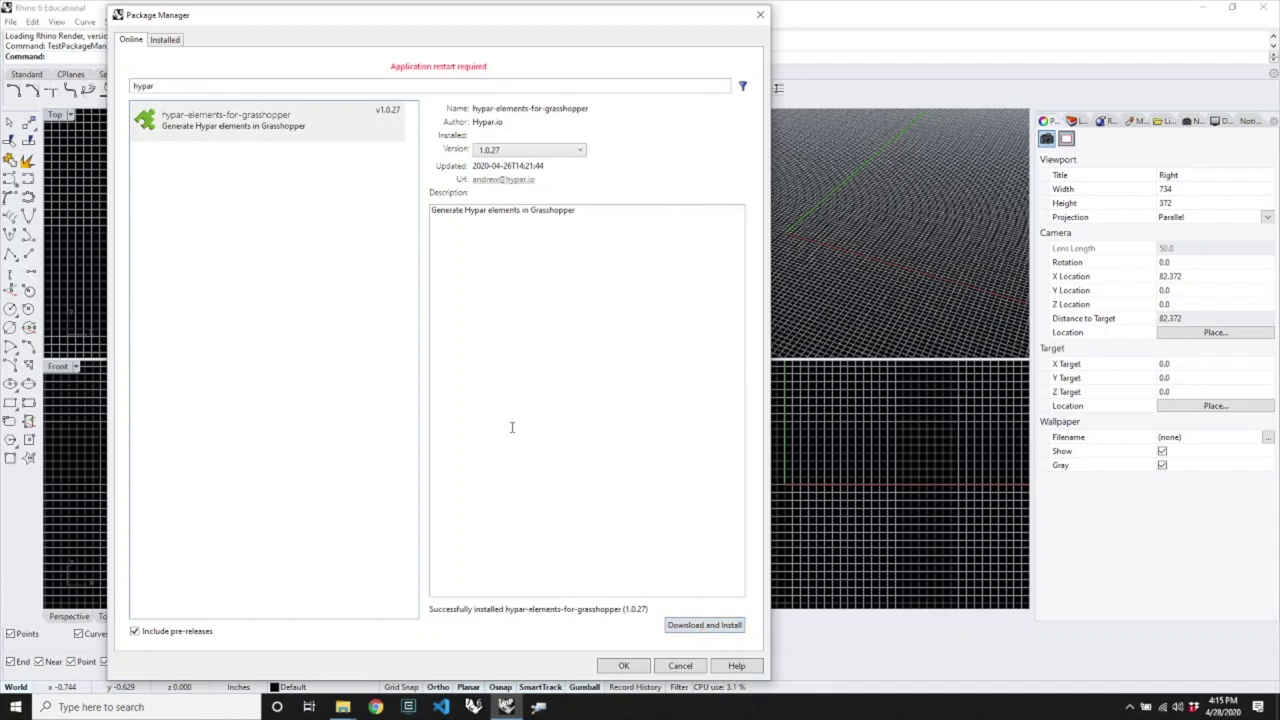
Close the Package Manager and start Grasshopper with the Grass command.
{"action": "left_click", "coordinate": [634, 665]}
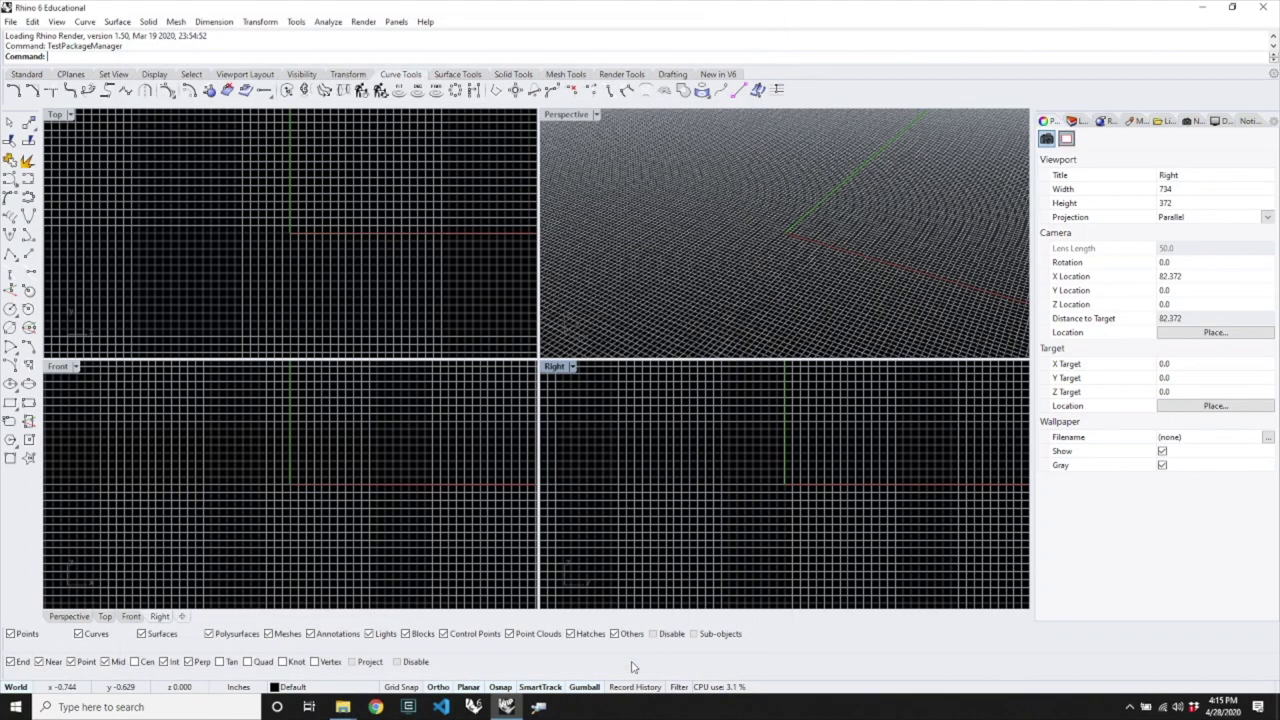
{"action": "type", "text": "Grass"}
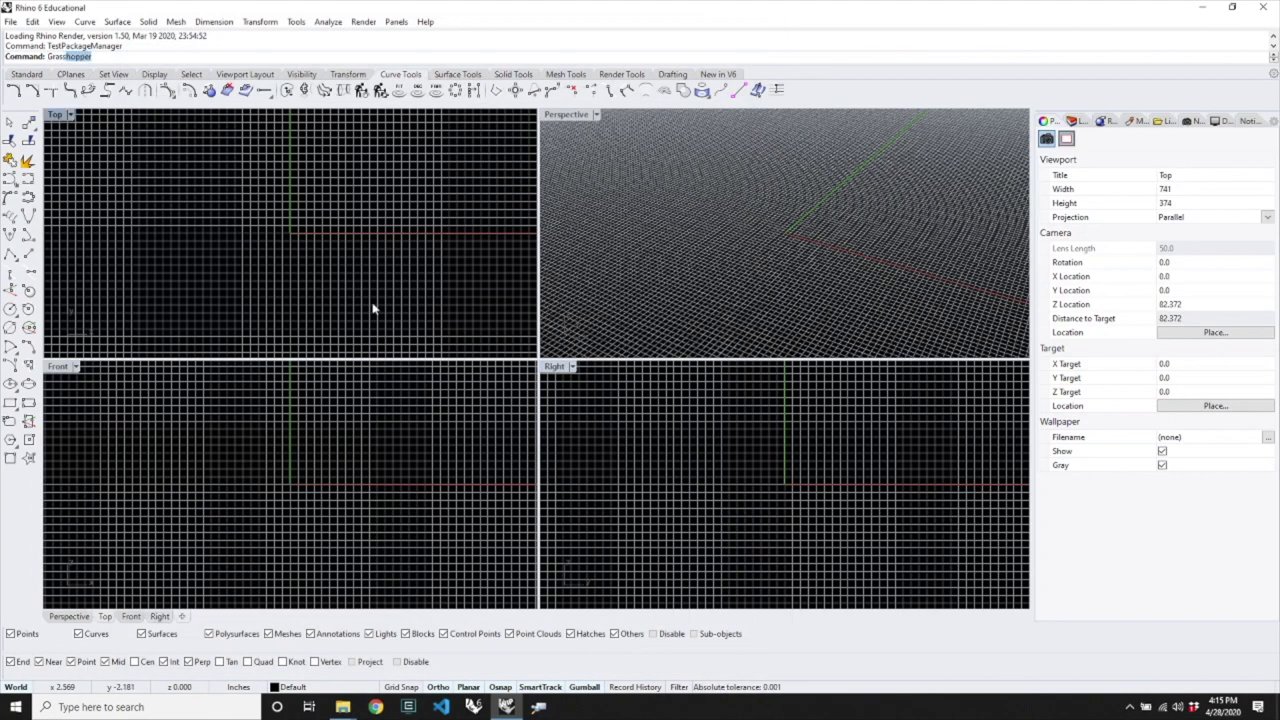
{"action": "key", "text": "Return"}
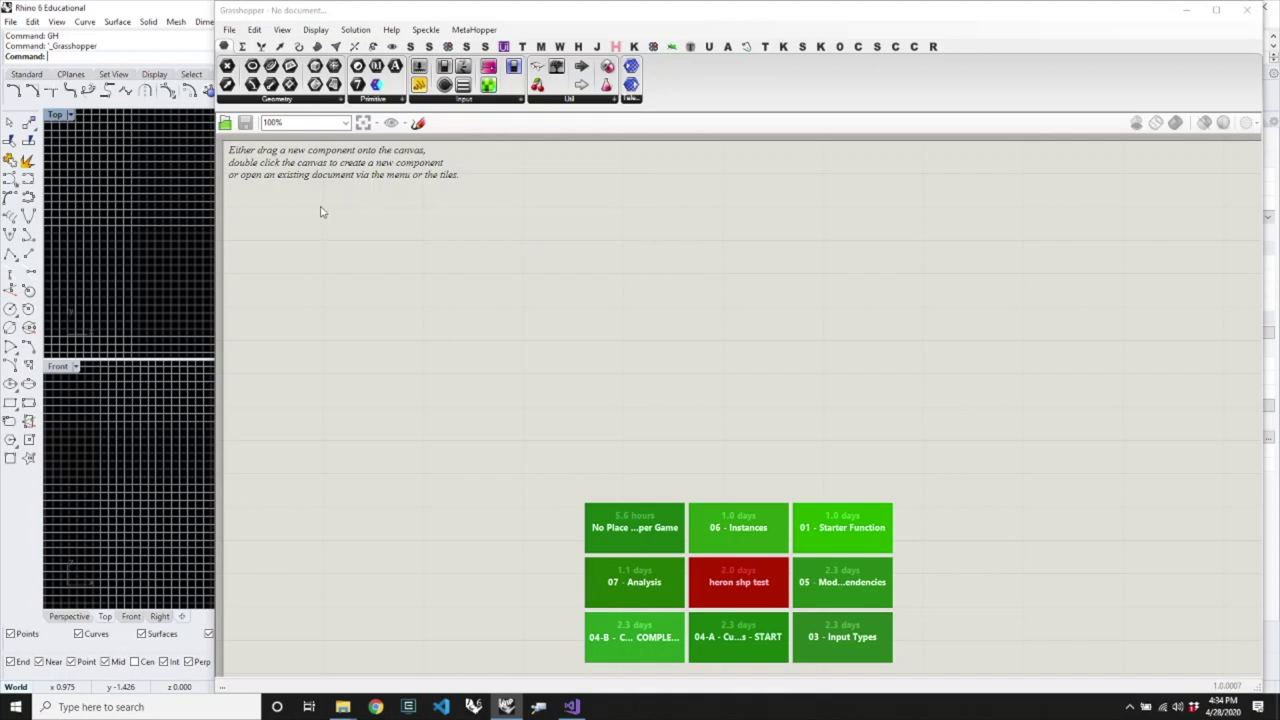
Toggle the component tabs to text names and back, then show the Hypar (H) tab.
{"action": "left_click", "coordinate": [612, 48]}
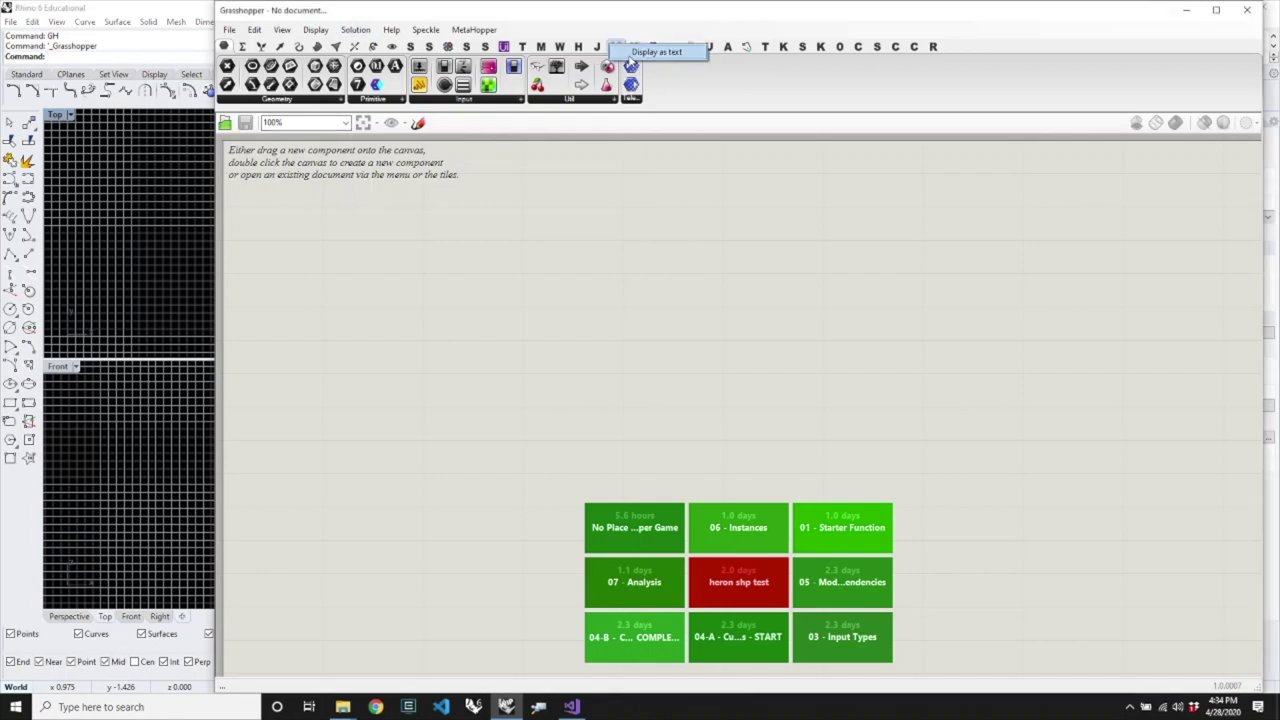
{"action": "left_click", "coordinate": [613, 48]}
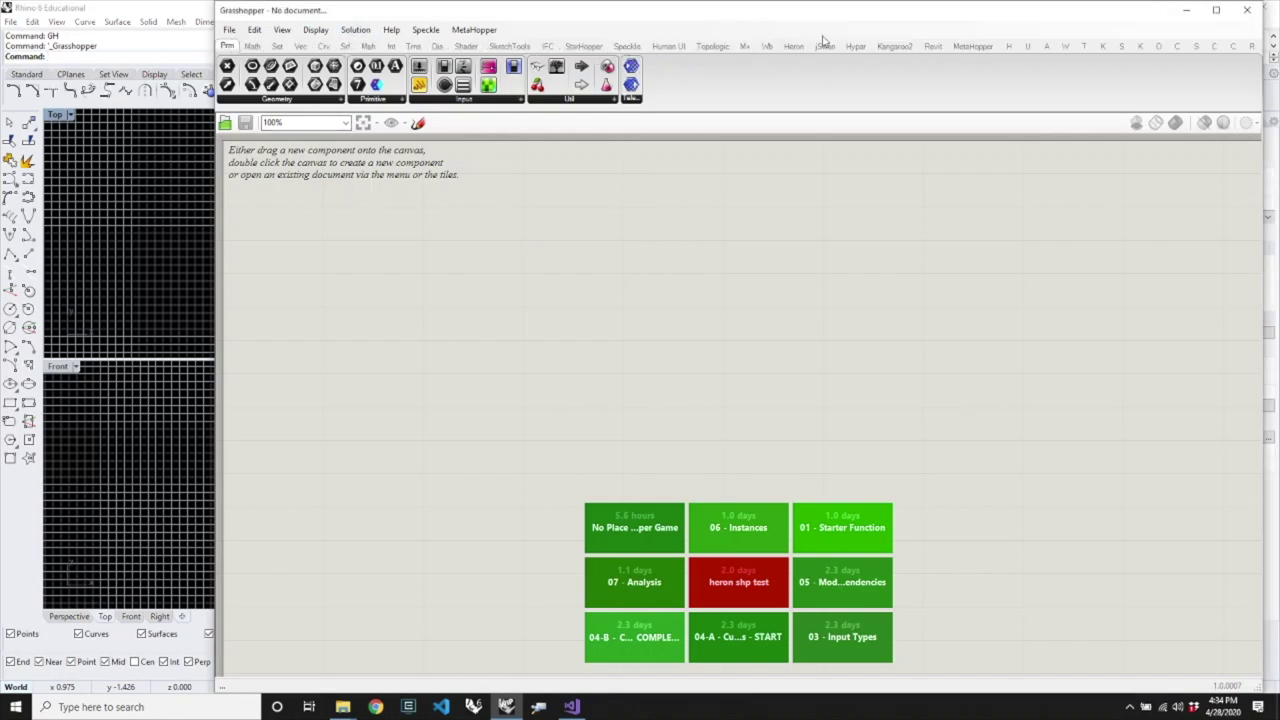
{"action": "left_click", "coordinate": [760, 48]}
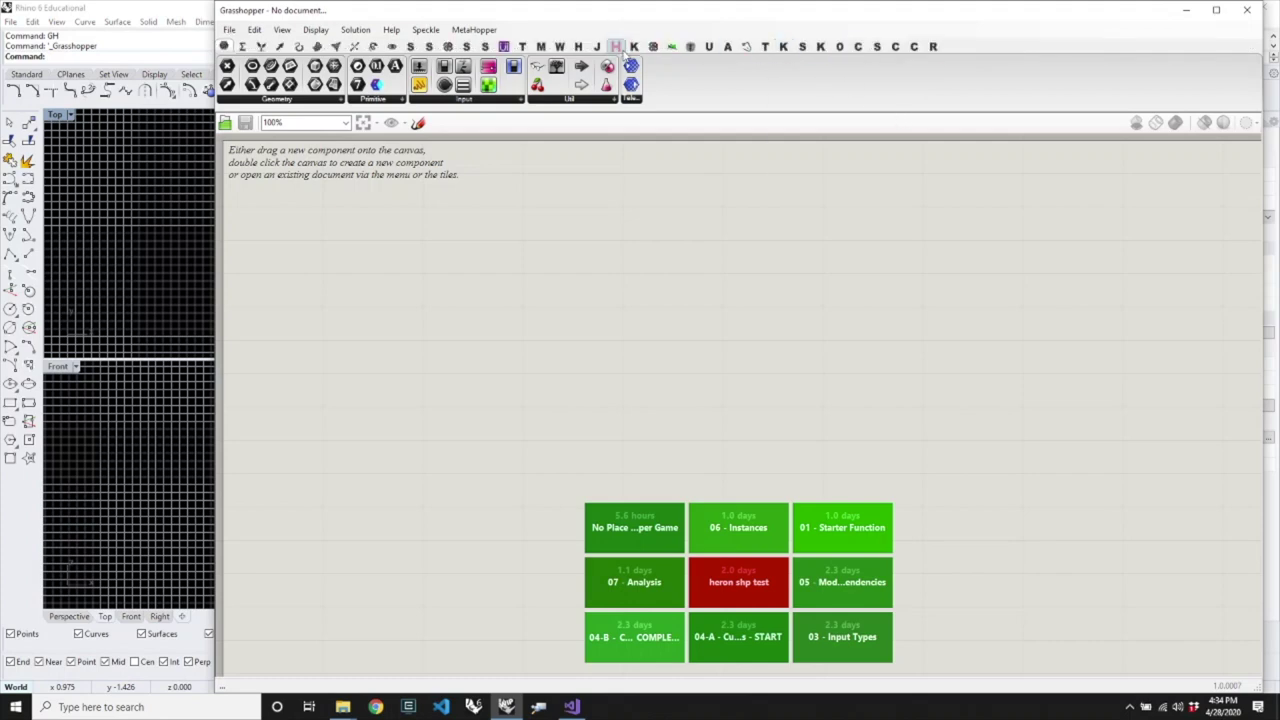
{"action": "left_click", "coordinate": [614, 47]}
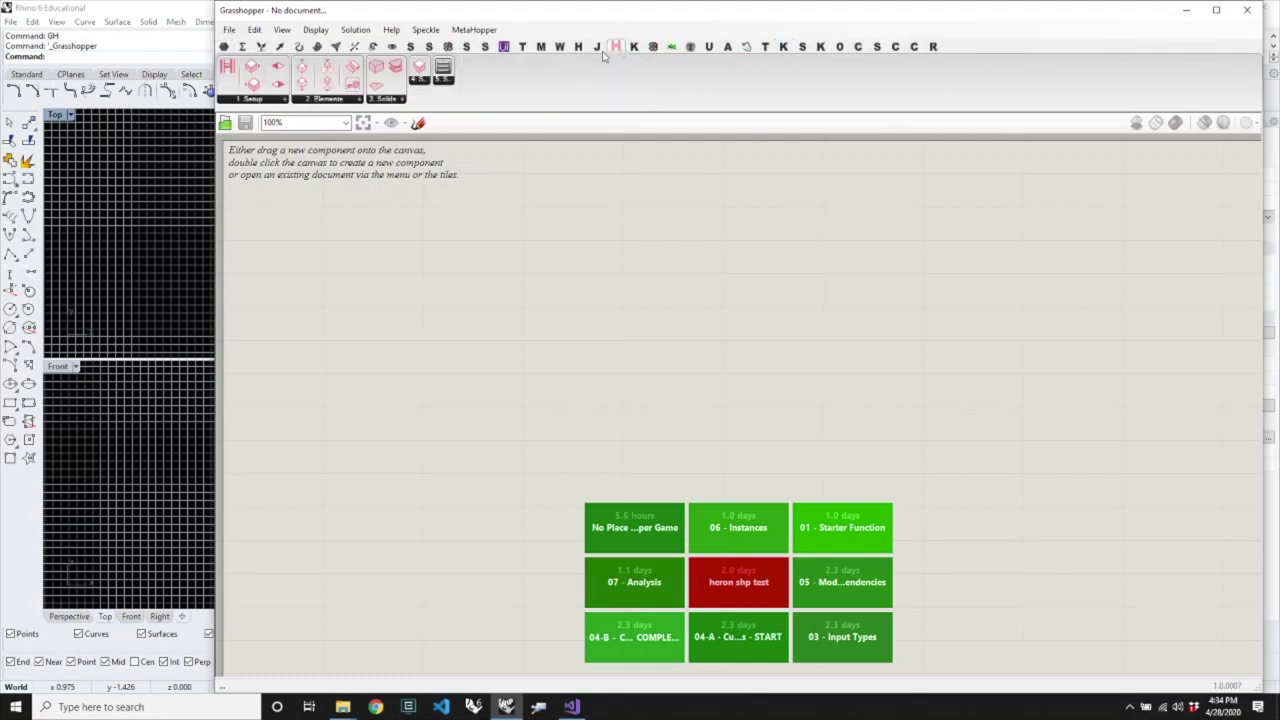
Place Hypar Function Setup and wire a 'Simple Hypar Example' text panel into it.
{"action": "left_click", "coordinate": [242, 101]}
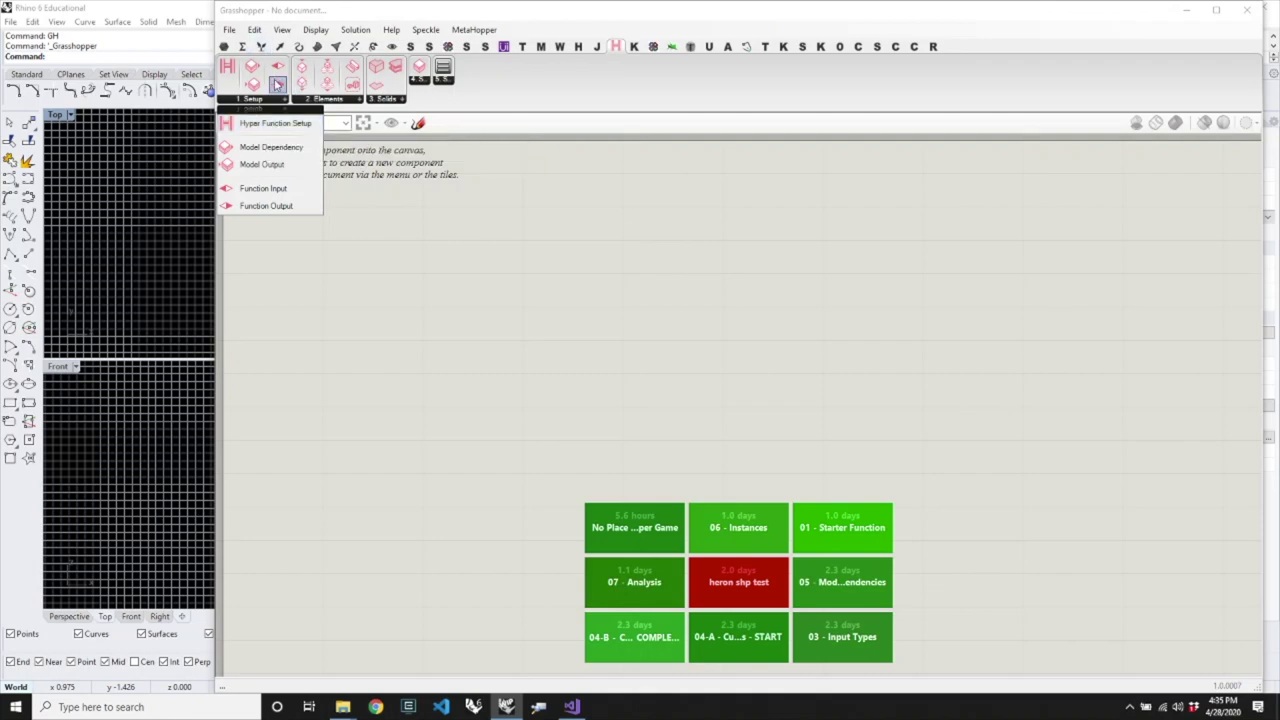
{"action": "left_click_drag", "start_coordinate": [270, 122], "coordinate": [404, 210]}
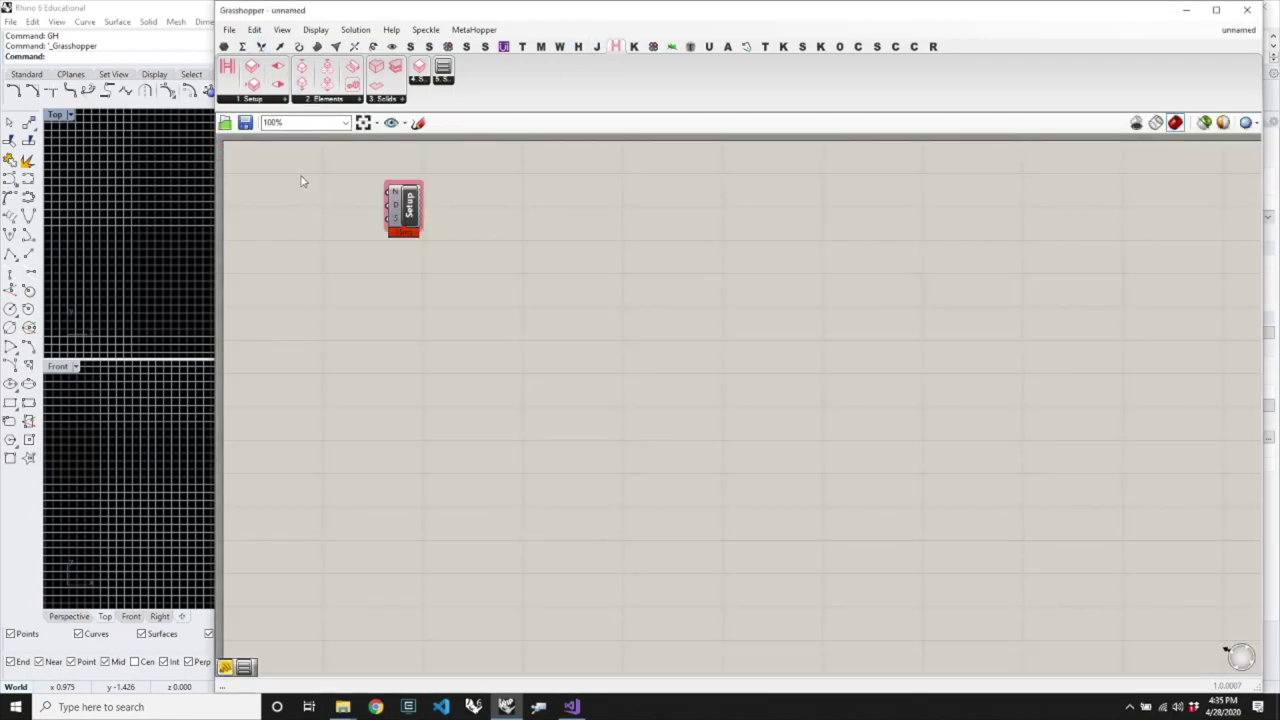
{"action": "double_click", "coordinate": [302, 177]}
{"action": "type", "text": "\"S"}
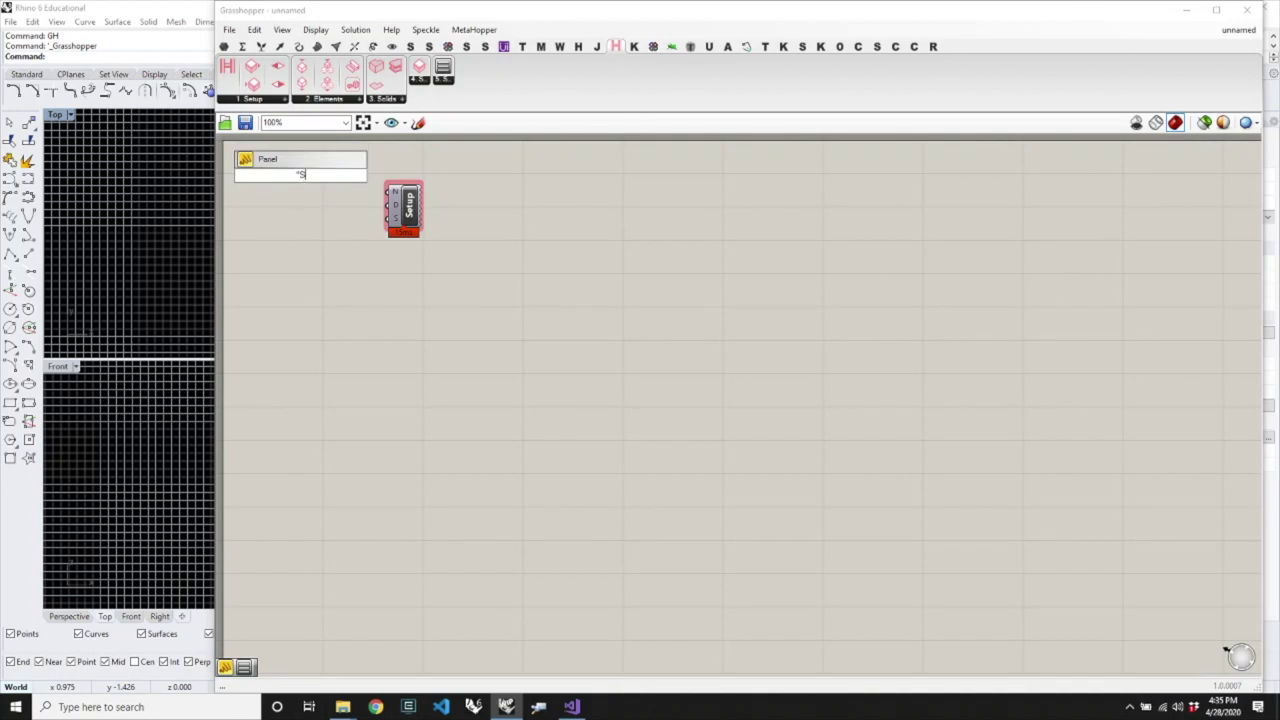
{"action": "type", "text": "imple Hypar Example"}
{"action": "key", "text": "Return"}
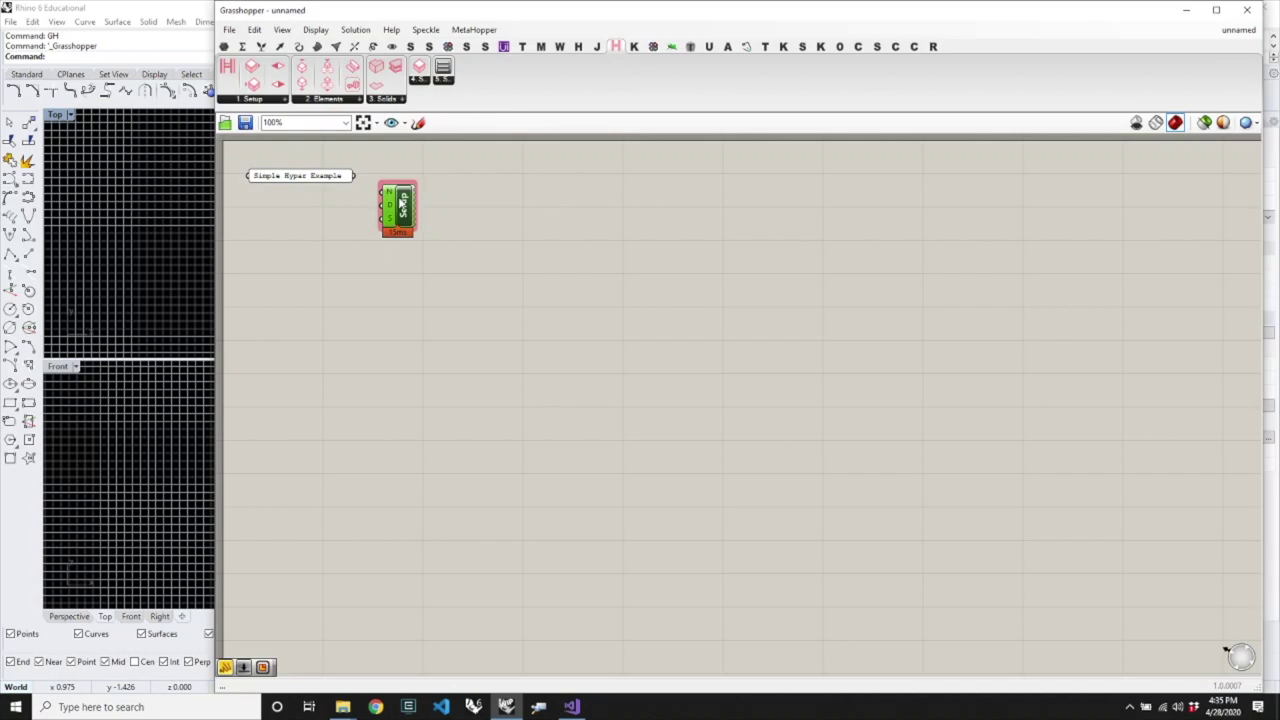
{"action": "left_click_drag", "start_coordinate": [387, 191], "coordinate": [354, 176]}
Add a 'Make a box' text panel beside the Setup component.
{"action": "double_click", "coordinate": [272, 248]}
{"action": "type", "text": "\"Make a box"}
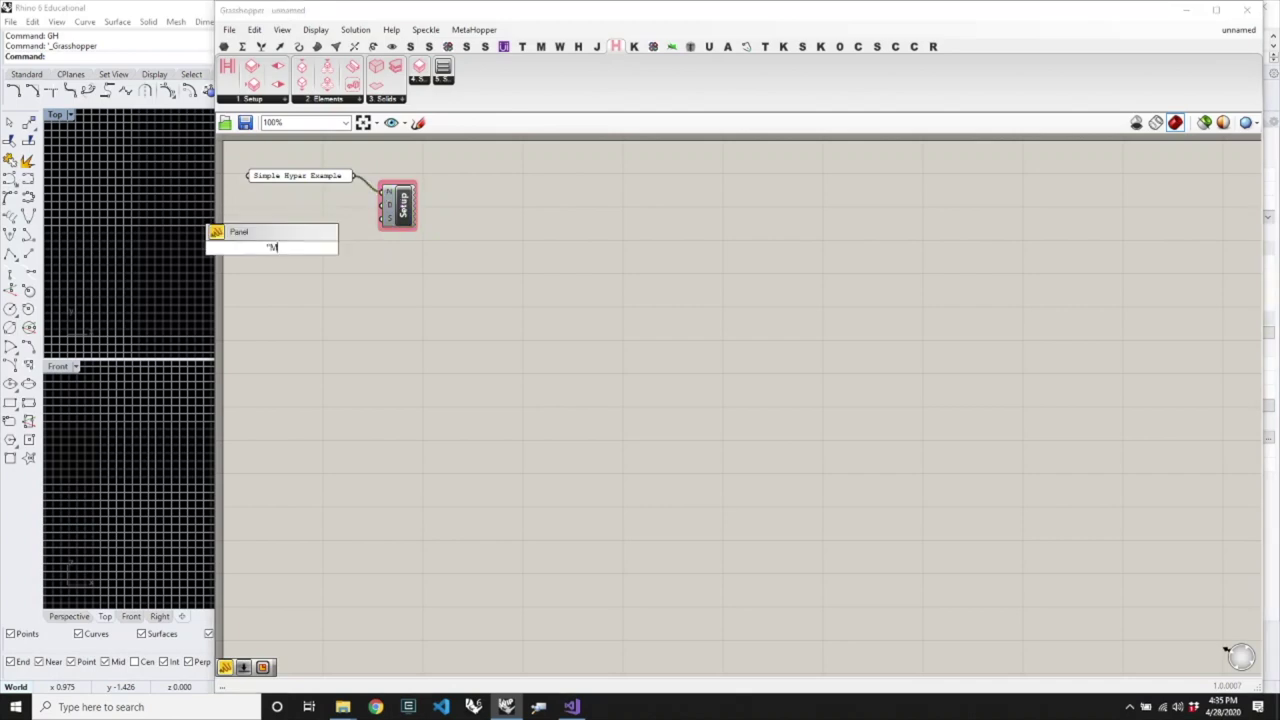
{"action": "key", "text": "Return"}
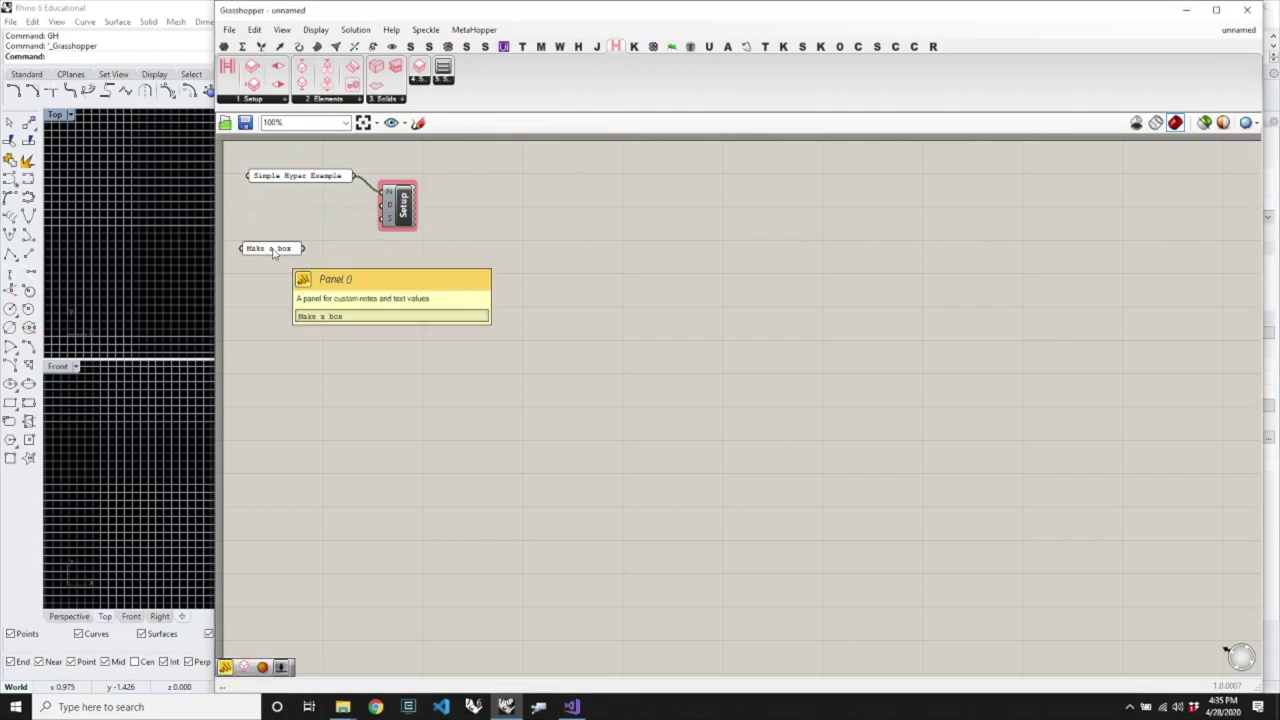
{"action": "left_click_drag", "start_coordinate": [272, 250], "coordinate": [382, 205]}
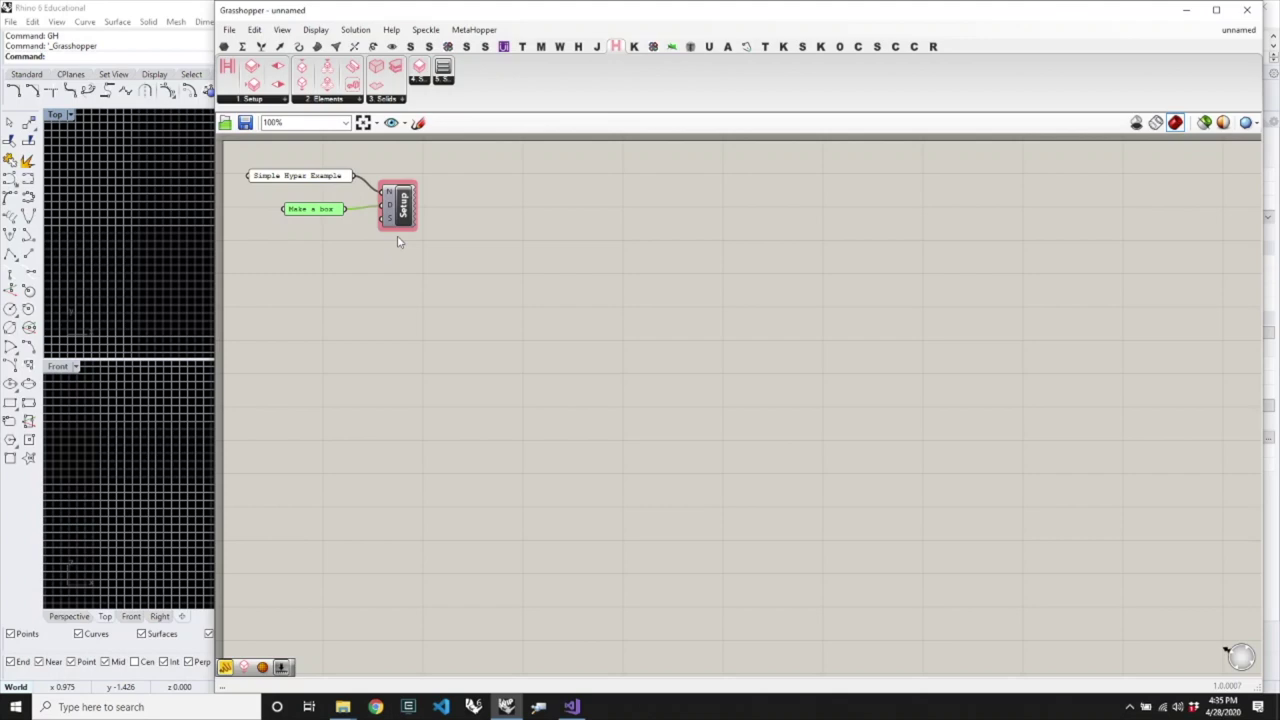
{"action": "left_click", "coordinate": [388, 292]}
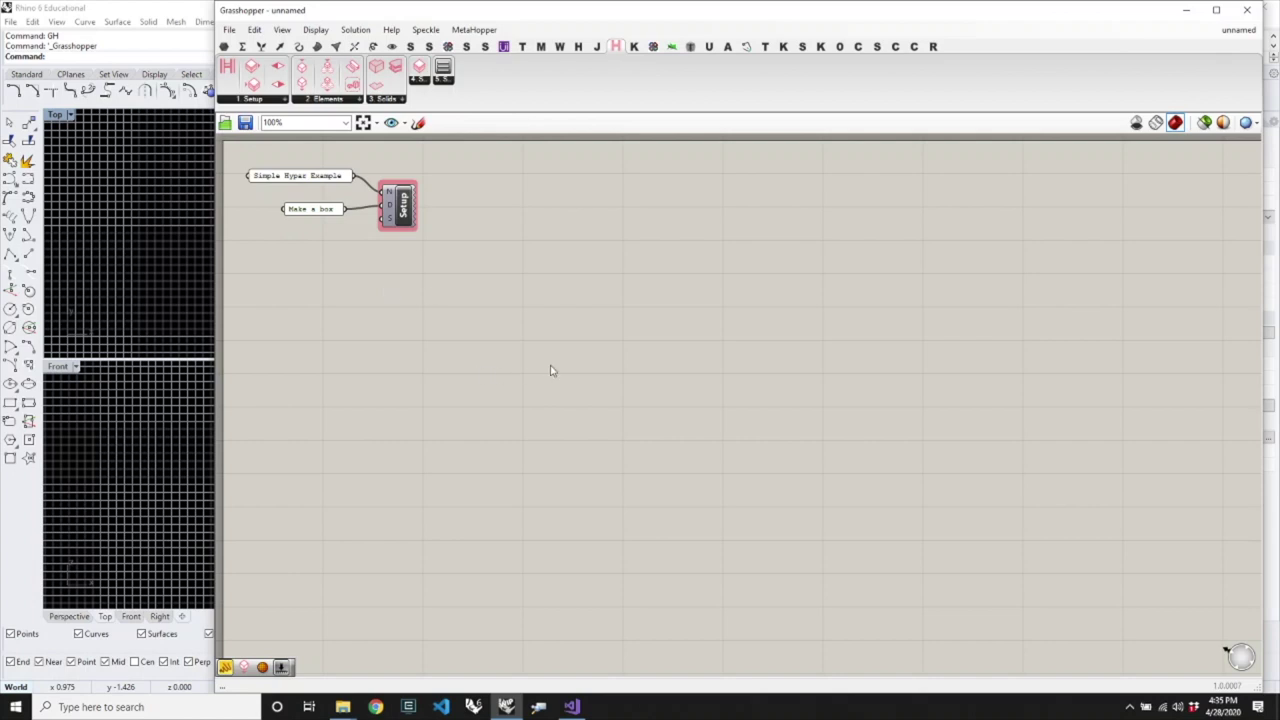
{"action": "left_click_drag", "start_coordinate": [365, 14], "coordinate": [605, 16]}
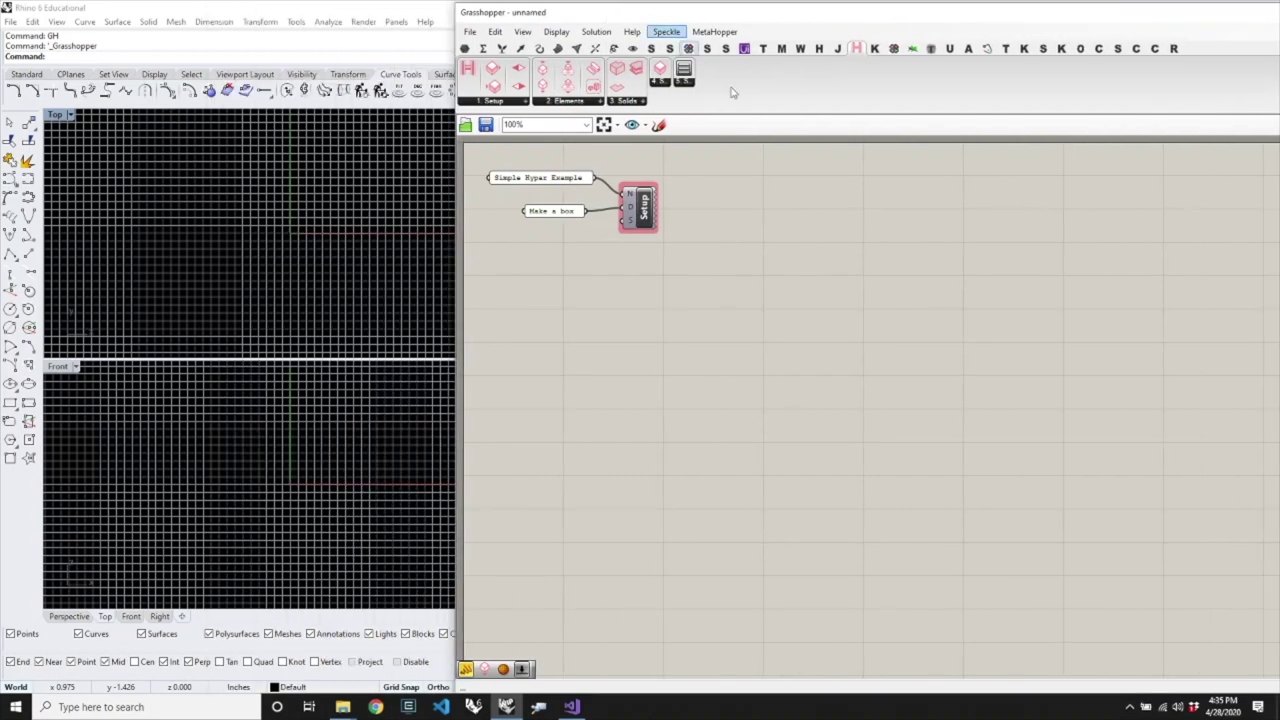
Add a Rectangle component to the canvas.
{"action": "double_click", "coordinate": [762, 360]}
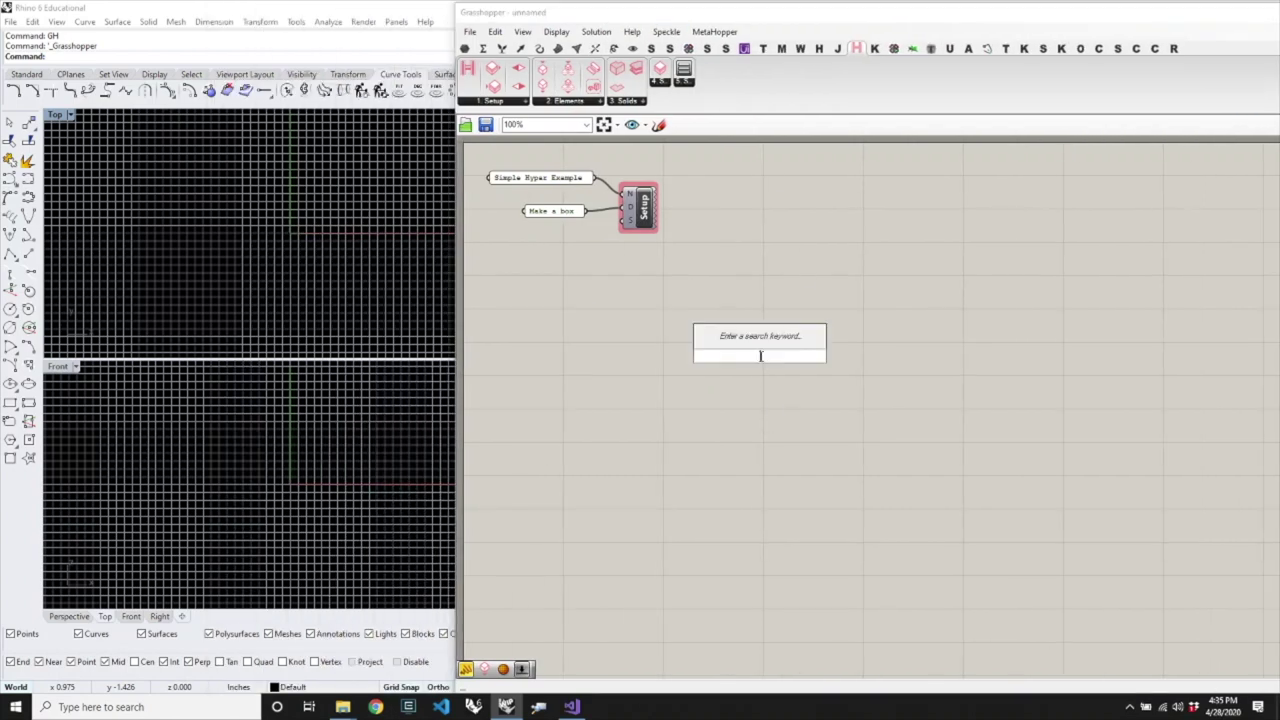
{"action": "type", "text": "rect"}
{"action": "left_click", "coordinate": [760, 341]}
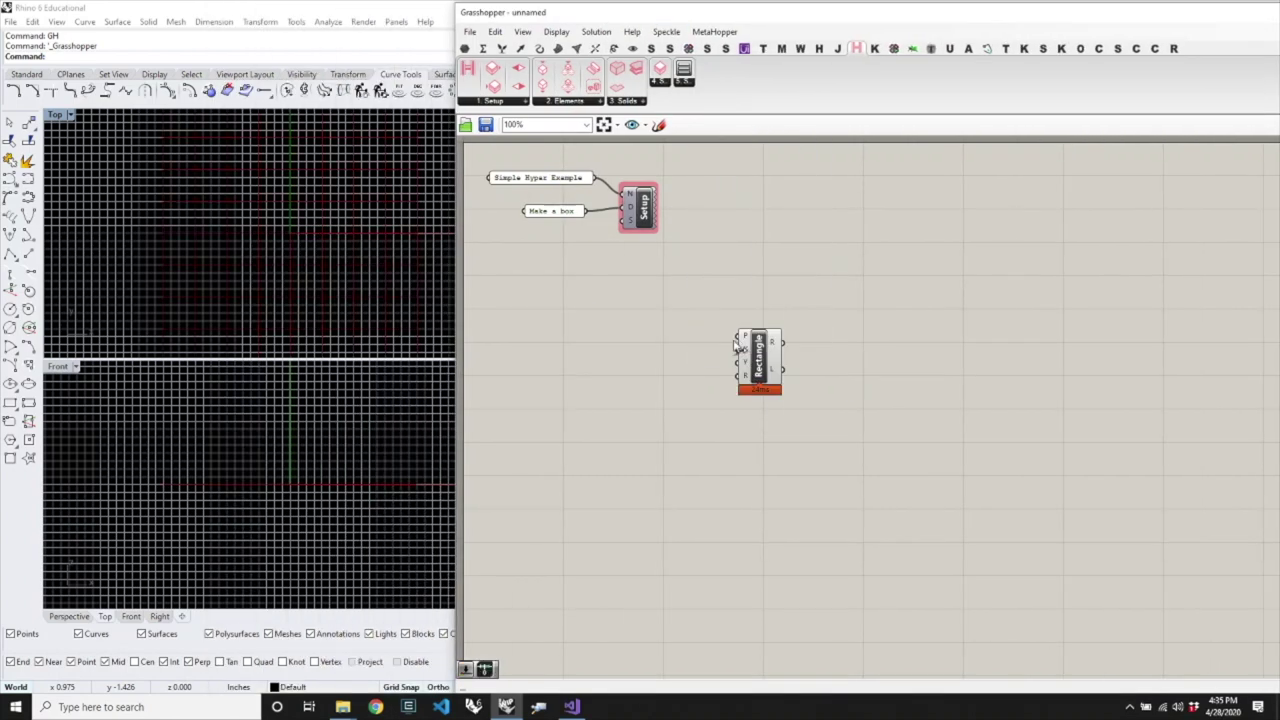
{"action": "mouse_move", "coordinate": [766, 376]}
{"action": "left_mouse_down"}
{"action": "mouse_move", "coordinate": [820, 382]}
{"action": "mouse_move", "coordinate": [790, 379]}
{"action": "left_mouse_up"}
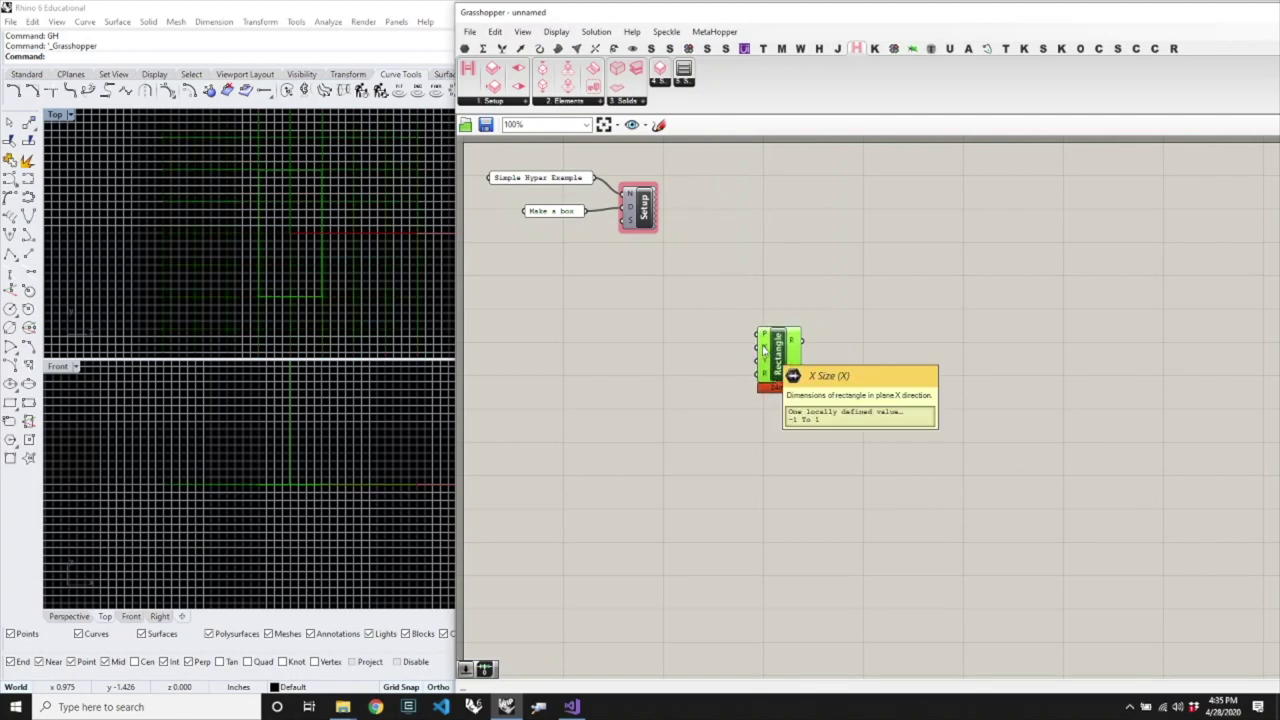
Create a number slider set to 50 and name it Width.
{"action": "double_click", "coordinate": [652, 347]}
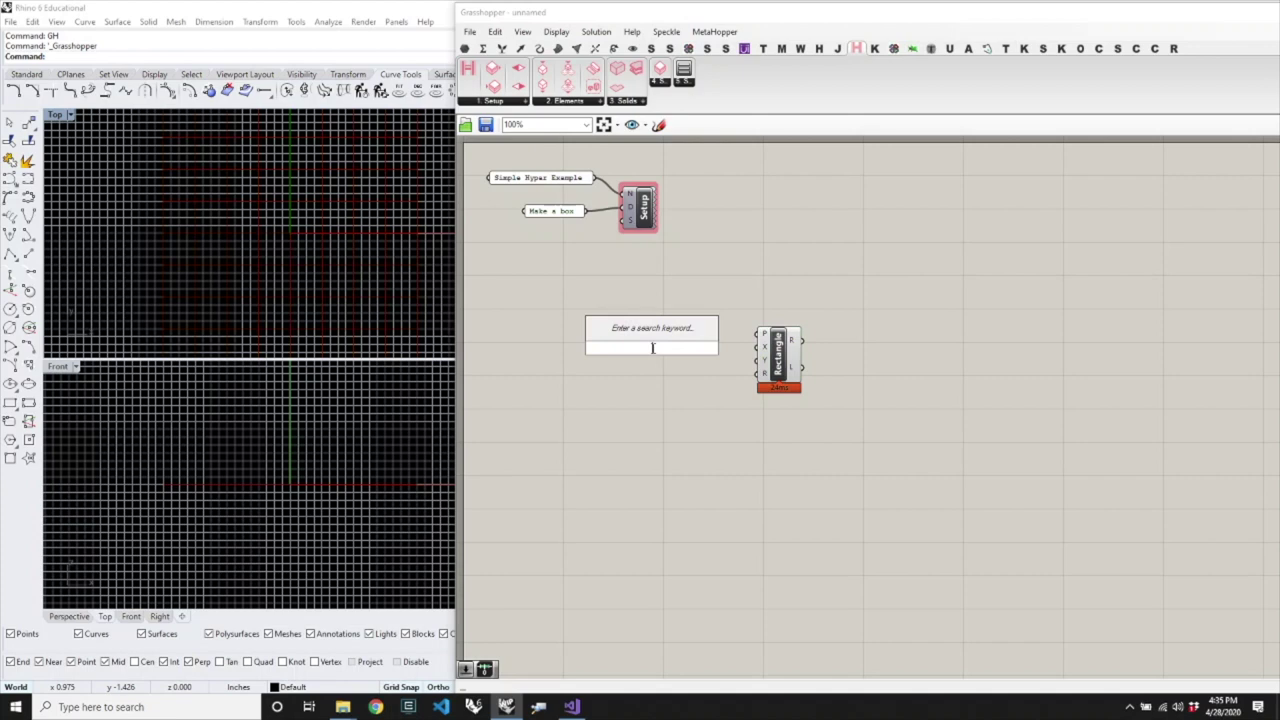
{"action": "type", "text": "50"}
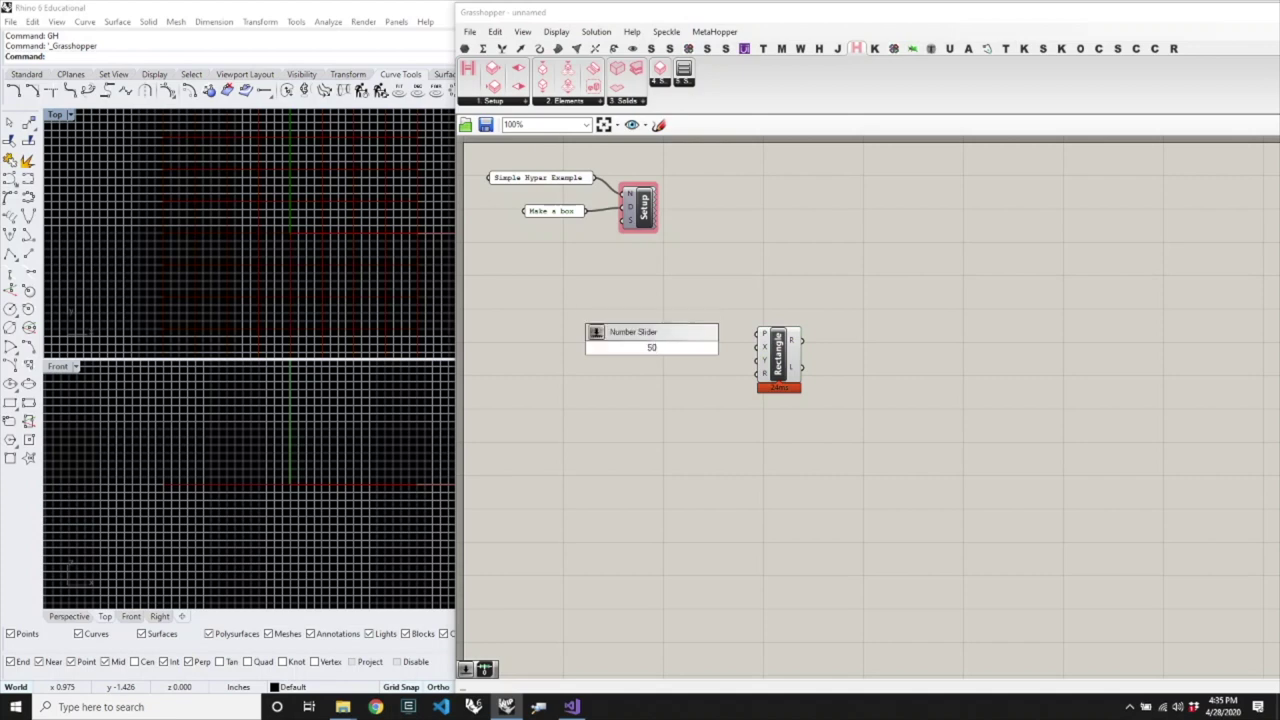
{"action": "key", "text": "Return"}
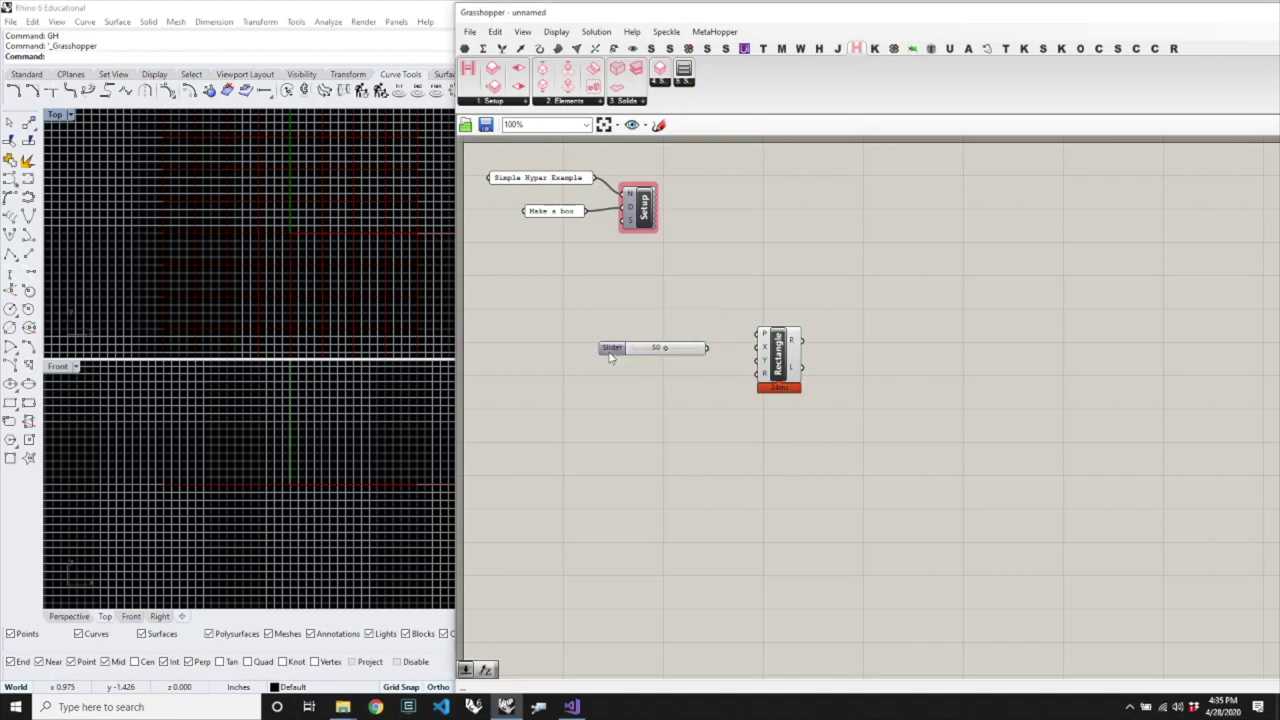
{"action": "right_click", "coordinate": [644, 349]}
{"action": "type", "text": "Widt"}
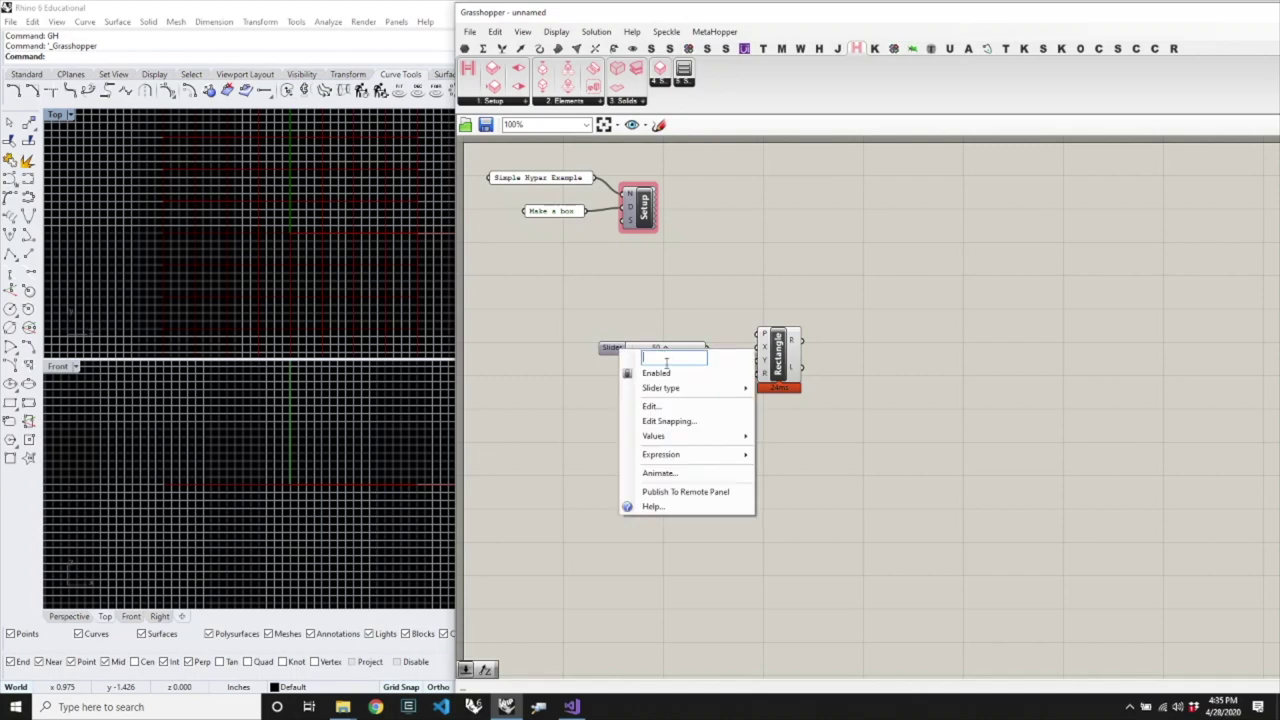
{"action": "type", "text": "h"}
{"action": "key", "text": "Return"}
{"action": "left_click", "coordinate": [614, 352]}
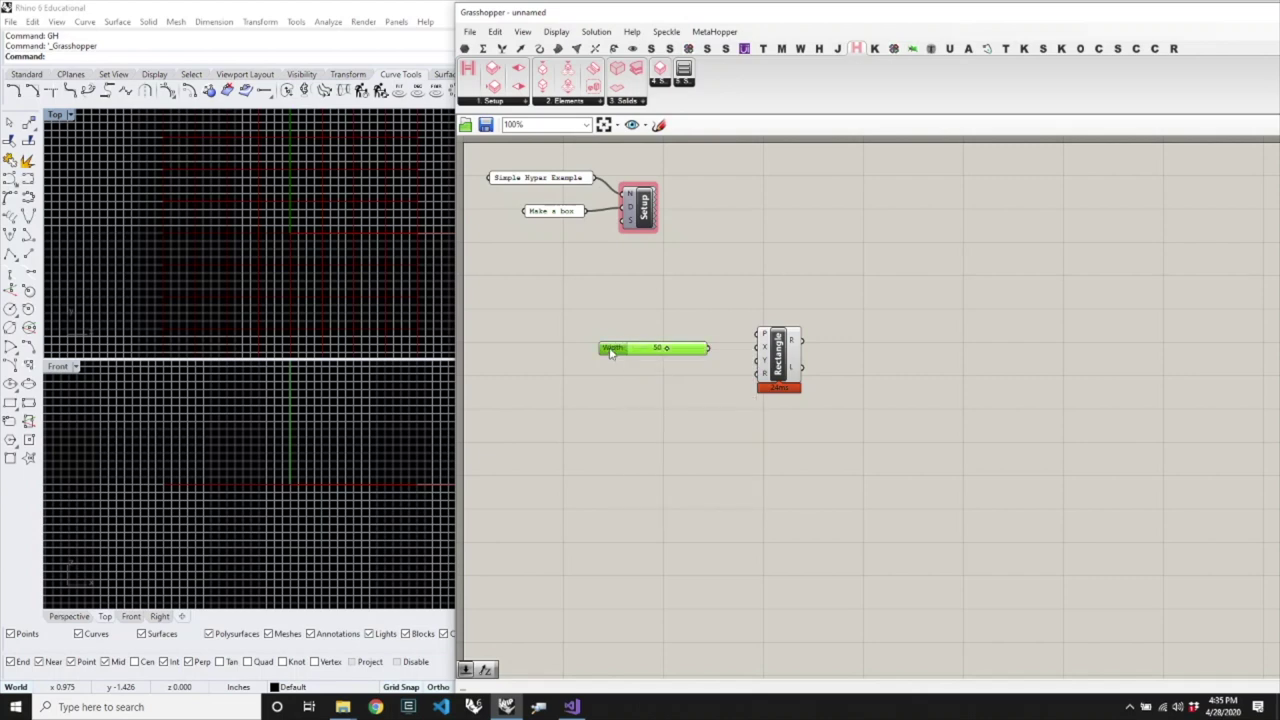
Duplicate the Width slider below it and rename the copy Depth.
{"action": "left_click_drag", "start_coordinate": [619, 357], "coordinate": [612, 388], "text": "alt"}
{"action": "right_click", "coordinate": [607, 379]}
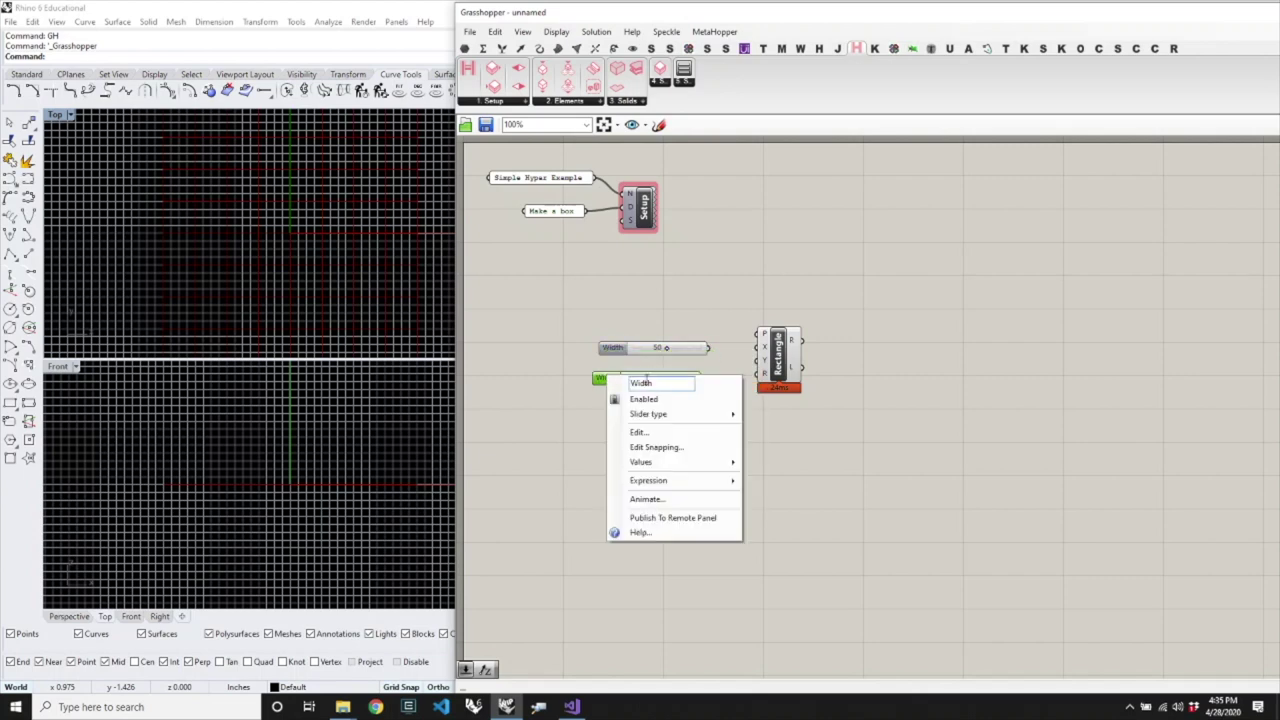
{"action": "type", "text": "Depth"}
{"action": "key", "text": "Return"}
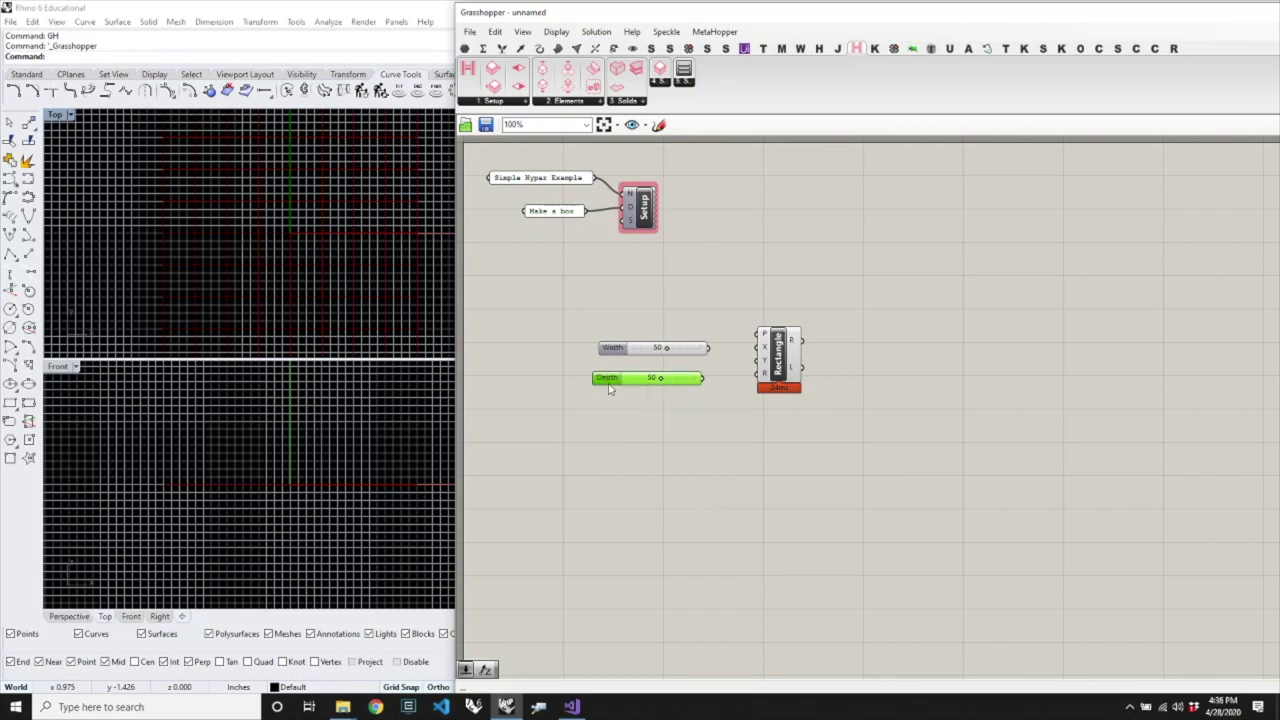
{"action": "left_click_drag", "start_coordinate": [617, 385], "coordinate": [612, 385]}
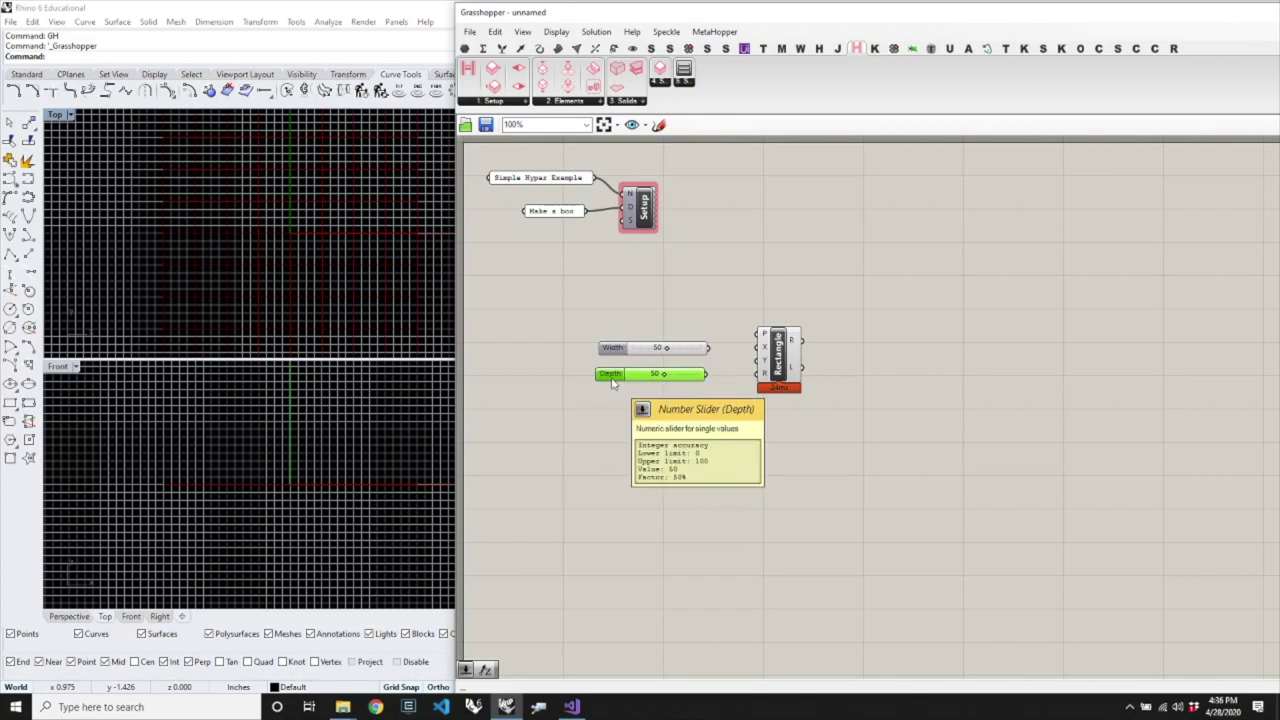
Duplicate the Depth slider further down and rename it Height.
{"action": "left_click_drag", "start_coordinate": [613, 383], "coordinate": [617, 464], "text": "alt"}
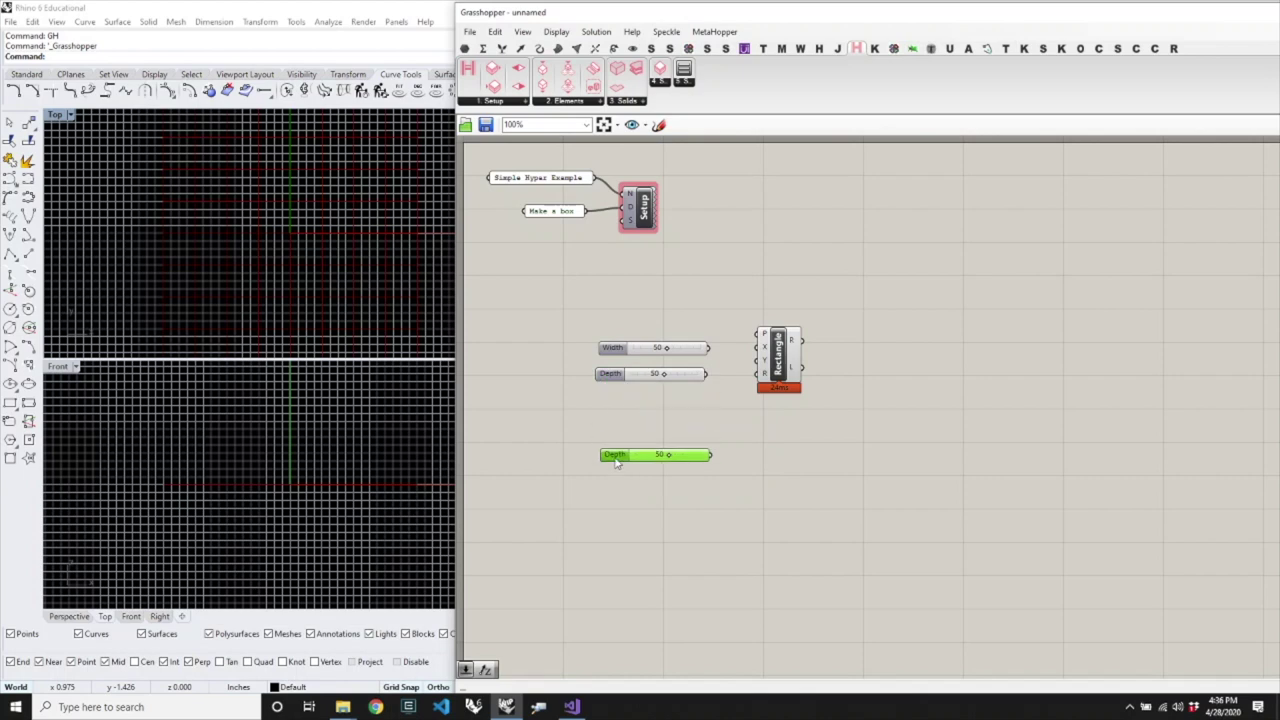
{"action": "right_click", "coordinate": [616, 457]}
{"action": "type", "text": "Height"}
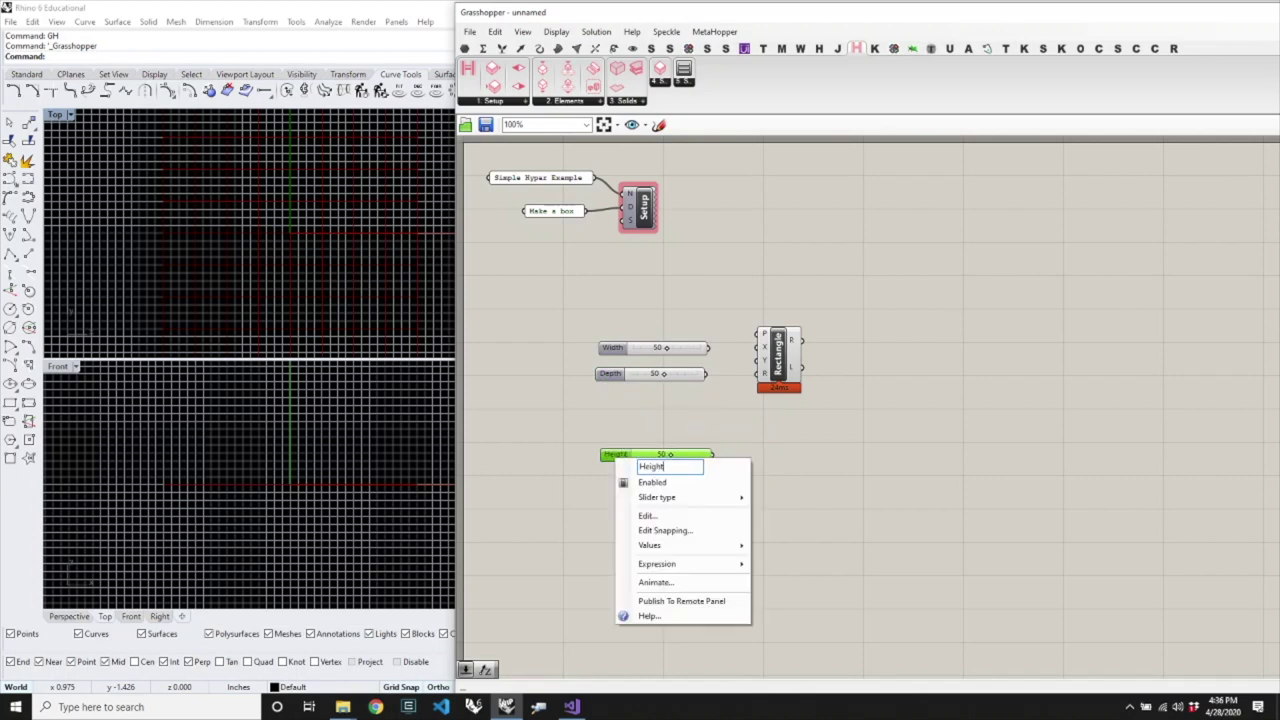
{"action": "key", "text": "Return"}
{"action": "left_click", "coordinate": [718, 350]}
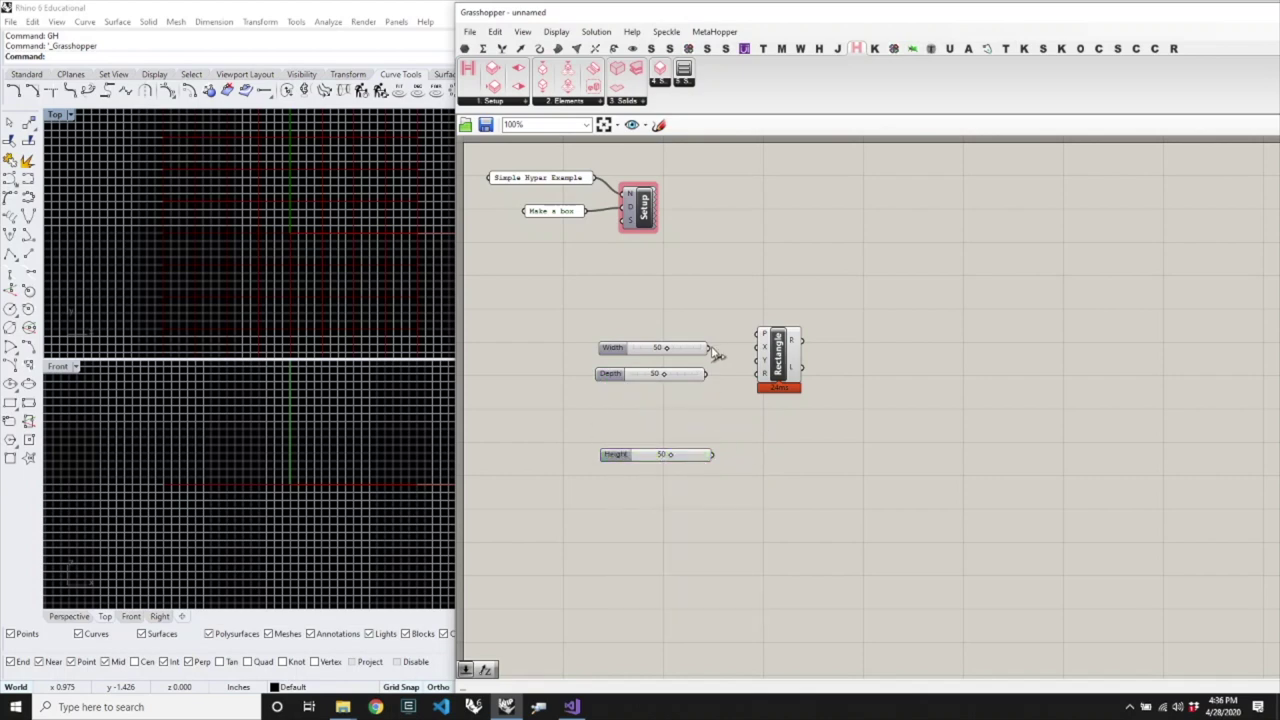
Wire Width and Depth into the Rectangle's X and Y, and shade Rhino's top view.
{"action": "left_click_drag", "start_coordinate": [710, 347], "coordinate": [706, 375]}
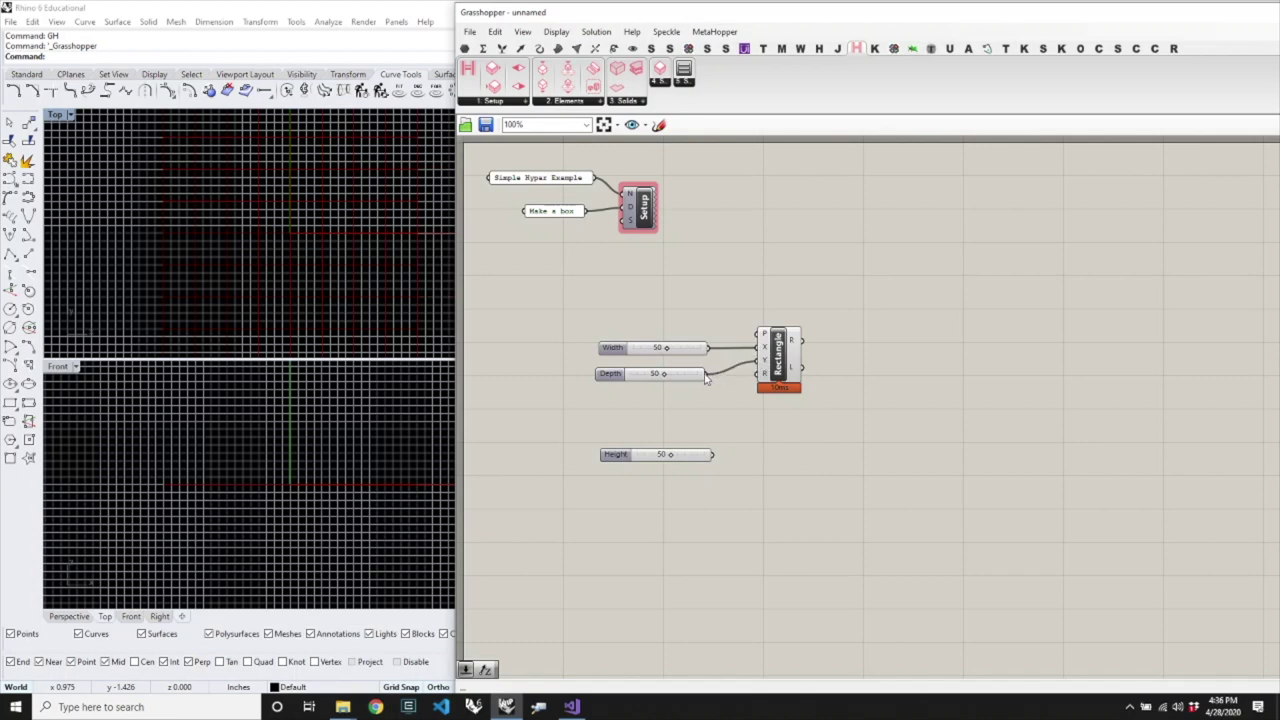
{"action": "left_click", "coordinate": [289, 306]}
{"action": "scroll", "coordinate": [286, 303], "scroll_direction": "up", "scroll_amount": 5}
{"action": "scroll", "coordinate": [286, 303], "scroll_direction": "down", "scroll_amount": 2}
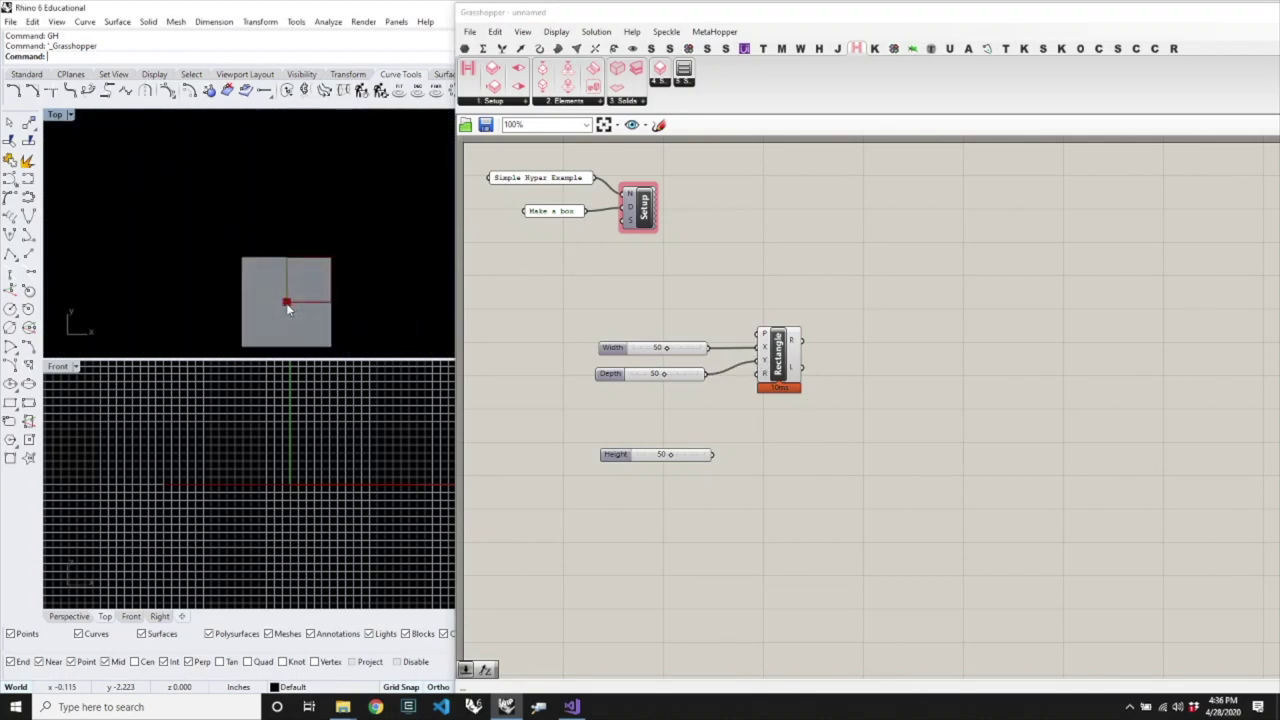
{"action": "type", "text": "SV"}
{"action": "key", "text": "Return"}
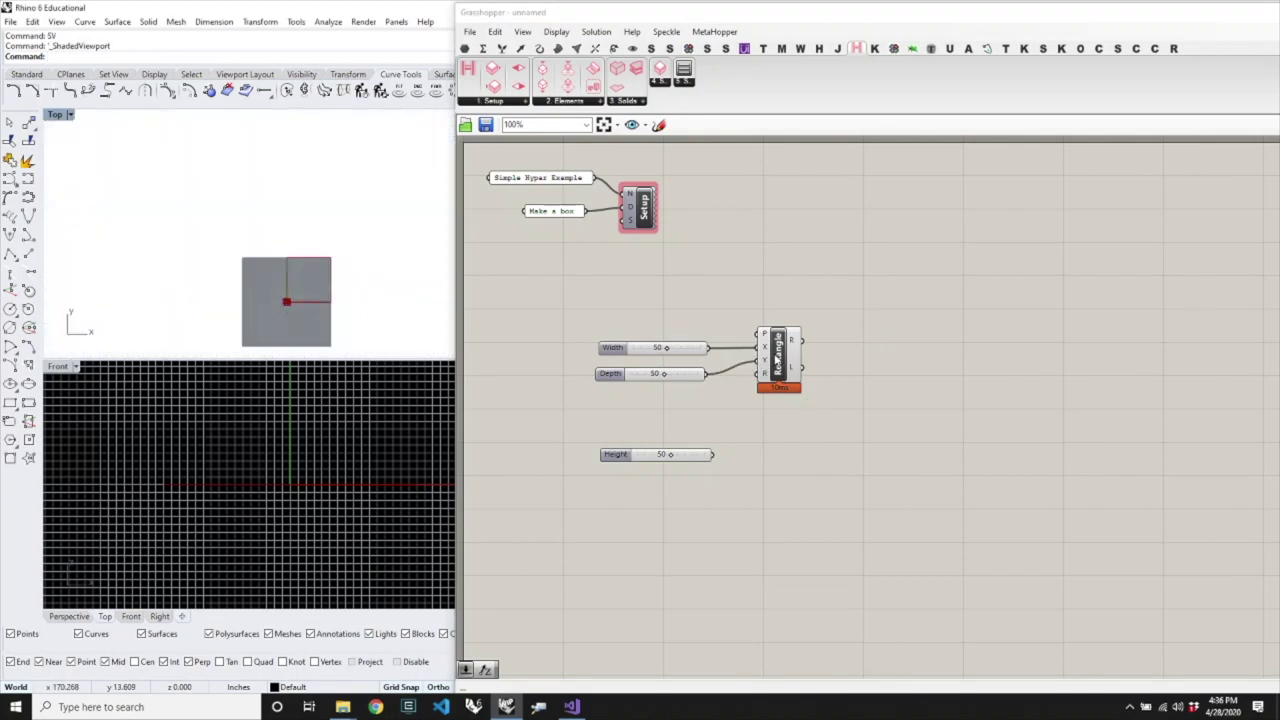
Adjust the sliders to Width 48 and Depth 47 to resize the rectangle preview.
{"action": "left_click", "coordinate": [778, 360]}
{"action": "left_click_drag", "start_coordinate": [668, 355], "coordinate": [662, 391]}
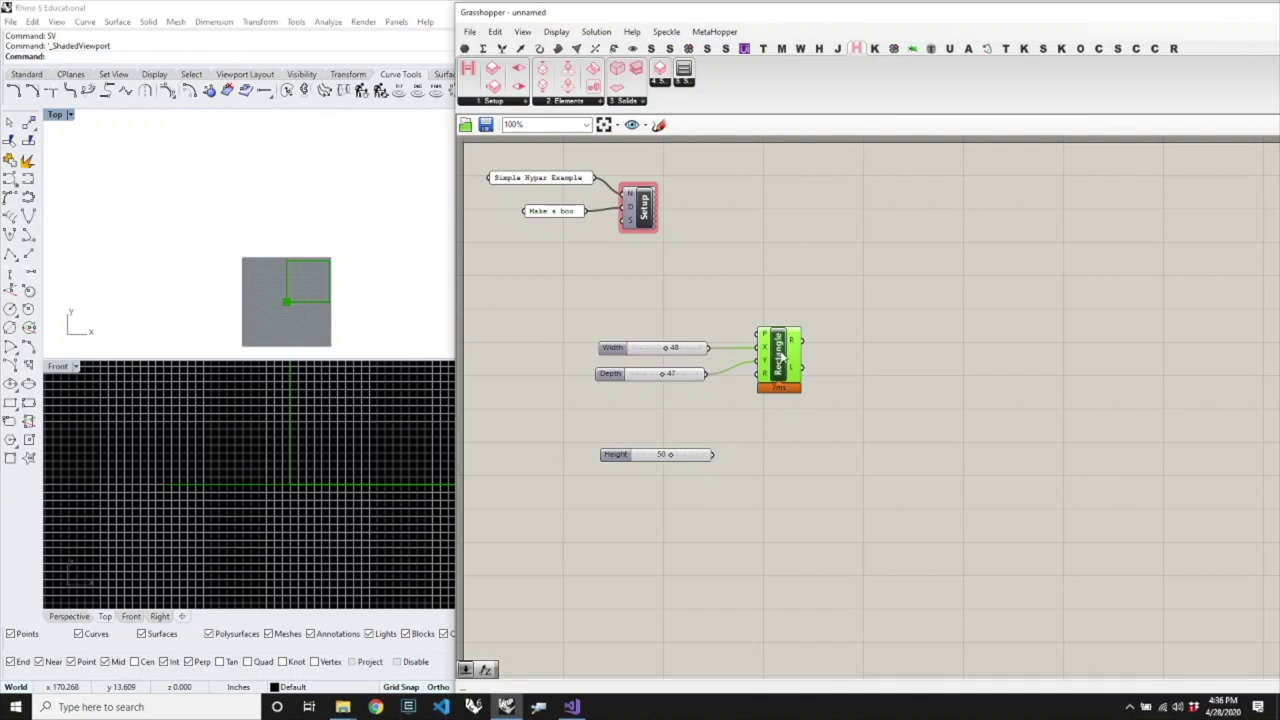
{"action": "left_click_drag", "start_coordinate": [781, 357], "coordinate": [787, 346]}
Place a Hypar Function Input component next to the sliders.
{"action": "left_click", "coordinate": [502, 103]}
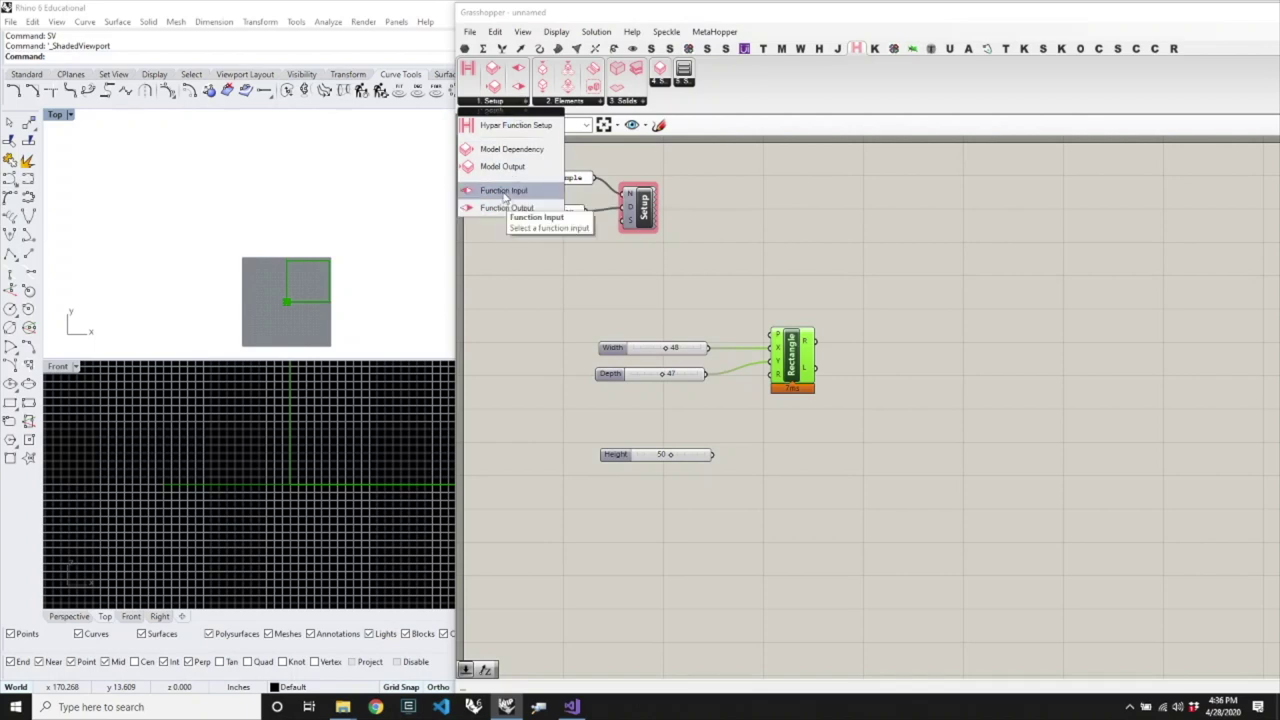
{"action": "left_click_drag", "start_coordinate": [510, 195], "coordinate": [707, 300]}
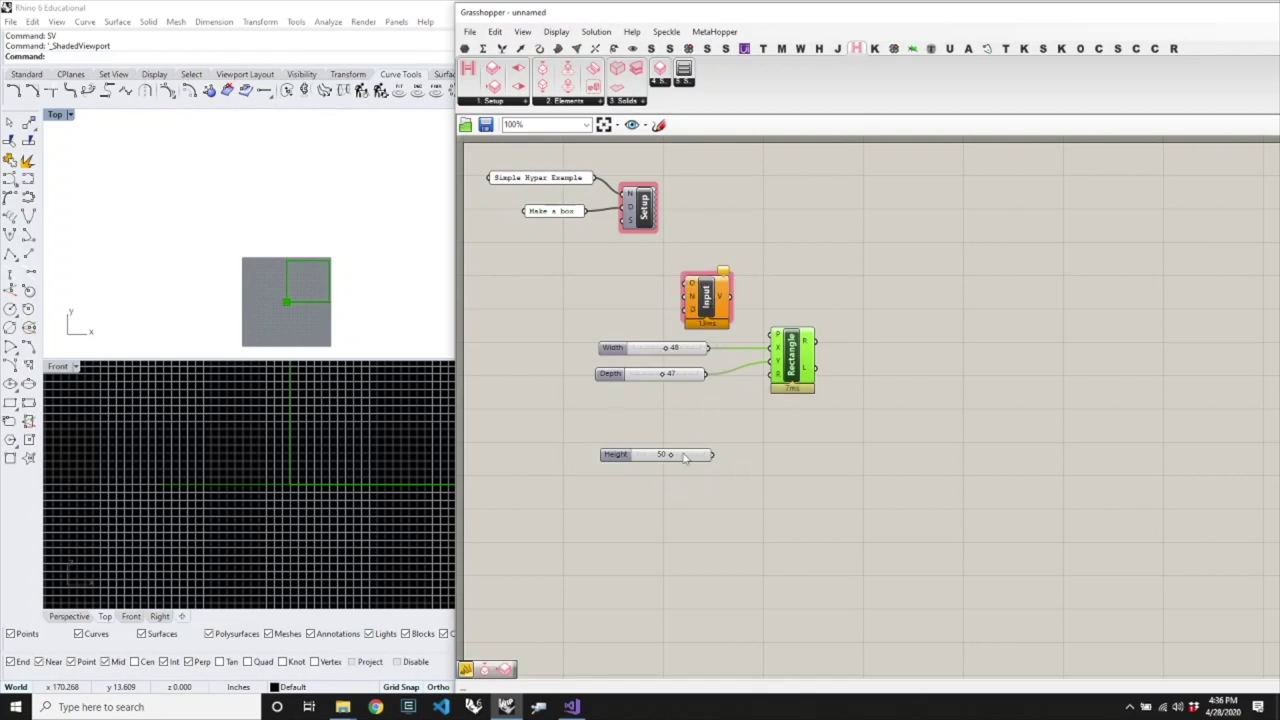
{"action": "left_click_drag", "start_coordinate": [705, 296], "coordinate": [729, 288]}
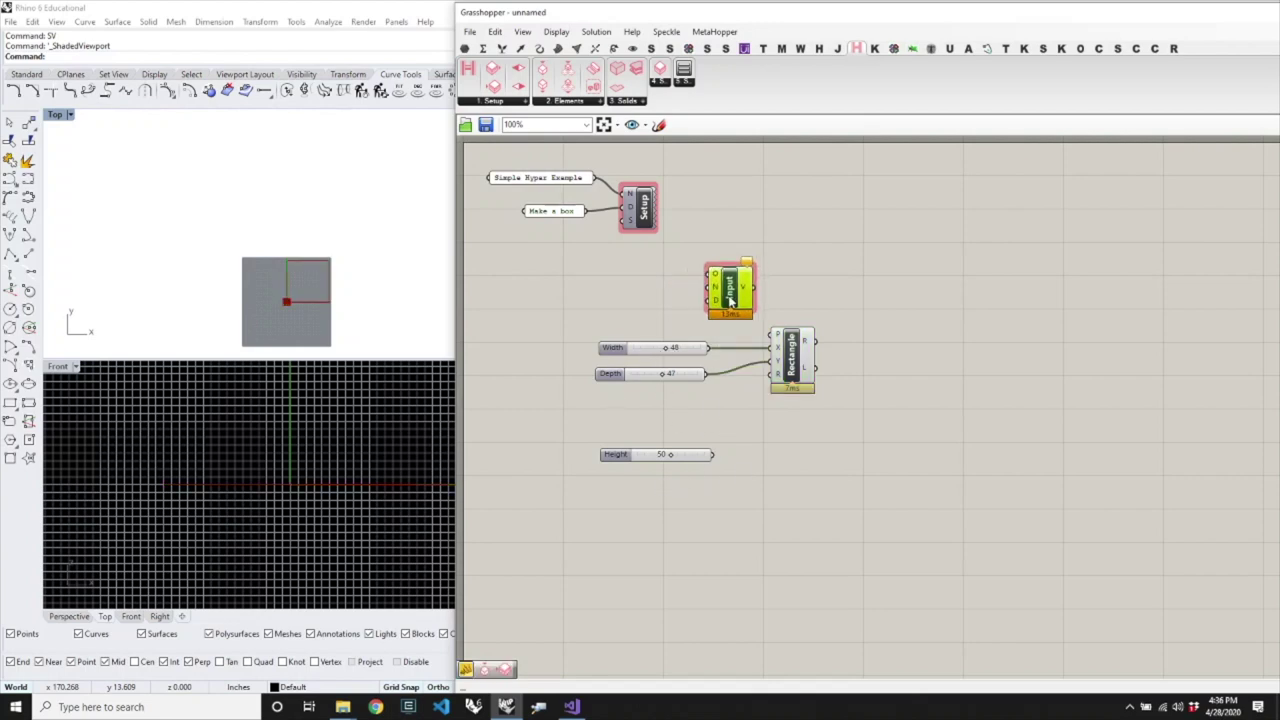
{"action": "left_click_drag", "start_coordinate": [818, 369], "coordinate": [881, 369]}
{"action": "left_click", "coordinate": [786, 449]}
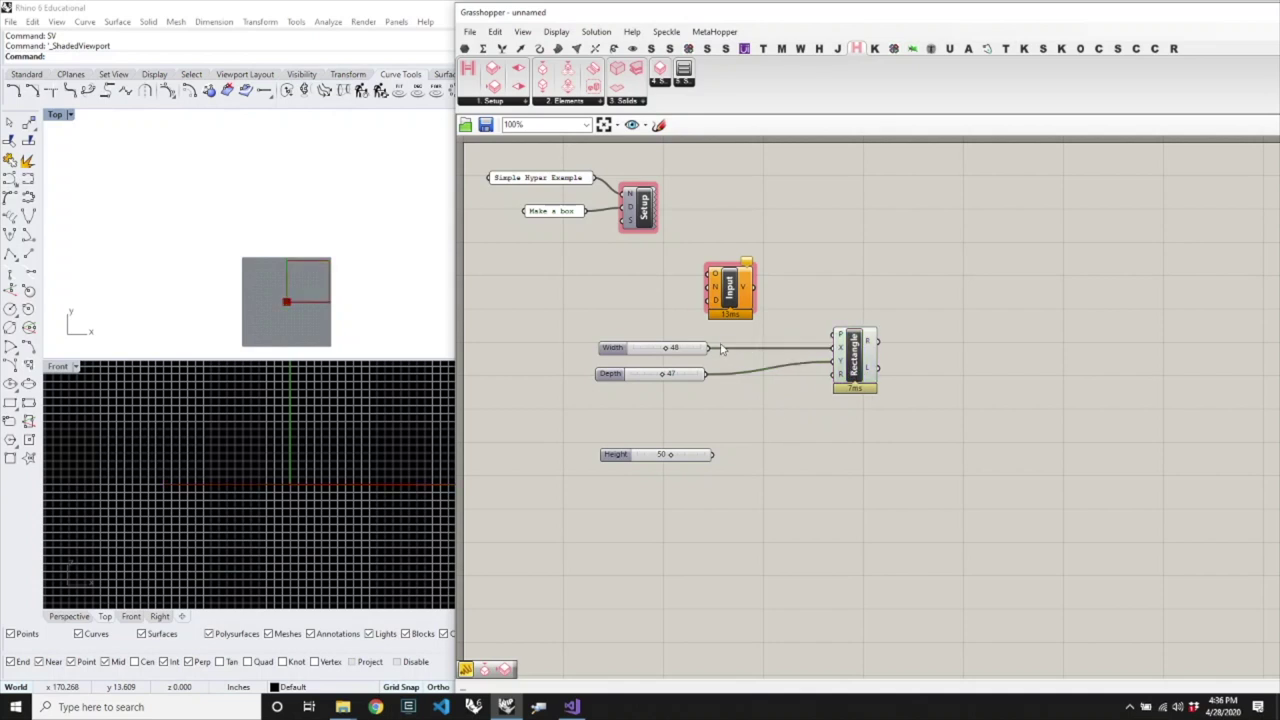
{"action": "left_click_drag", "start_coordinate": [729, 298], "coordinate": [747, 298]}
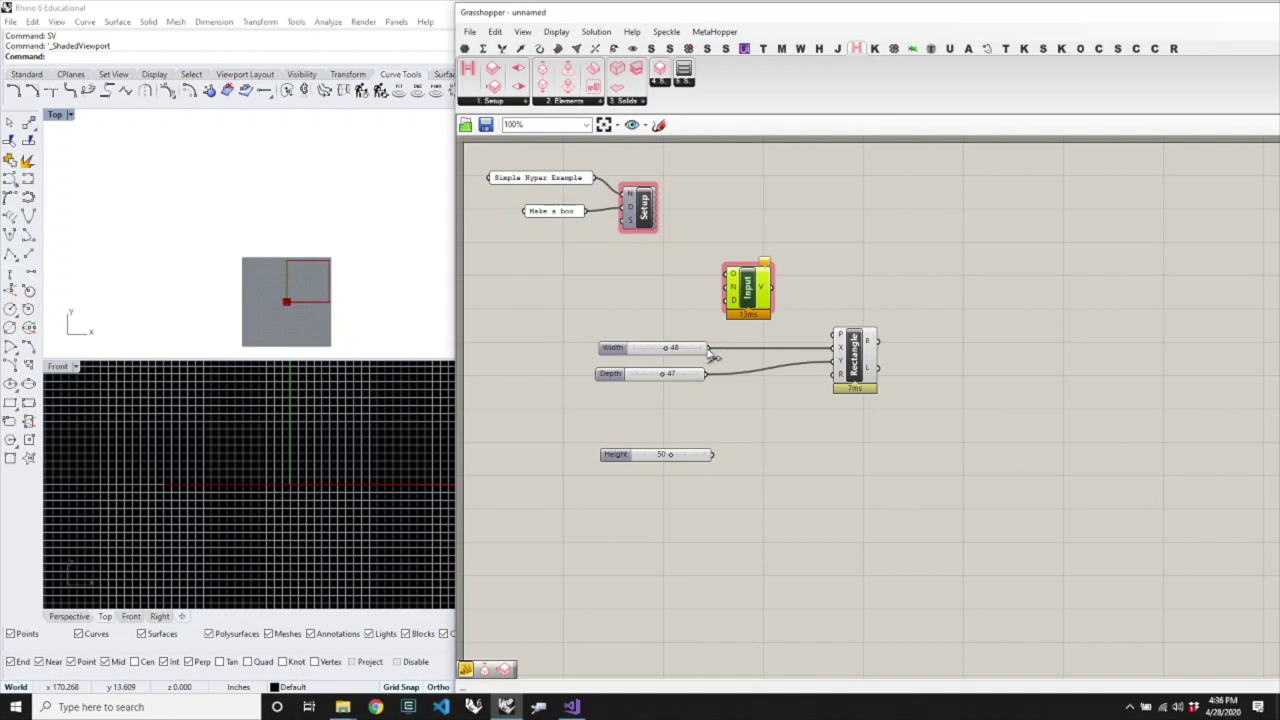
Feed the Width slider into the Function Input, undoing a trial link to the rectangle.
{"action": "left_click_drag", "start_coordinate": [708, 350], "coordinate": [730, 276]}
{"action": "scroll", "coordinate": [754, 307], "scroll_direction": "up", "scroll_amount": 3}
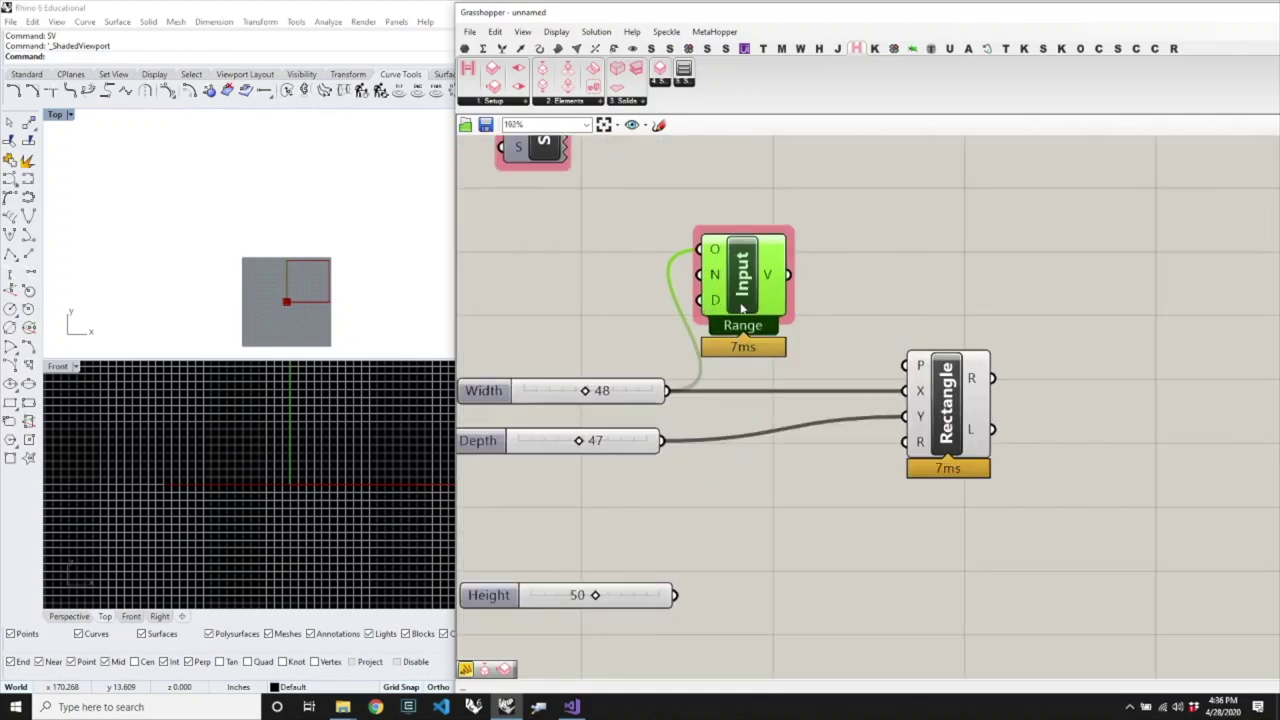
{"action": "scroll", "coordinate": [742, 308], "scroll_direction": "down", "scroll_amount": 4}
{"action": "scroll", "coordinate": [741, 308], "scroll_direction": "up", "scroll_amount": 2}
{"action": "left_click_drag", "start_coordinate": [743, 295], "coordinate": [791, 290]}
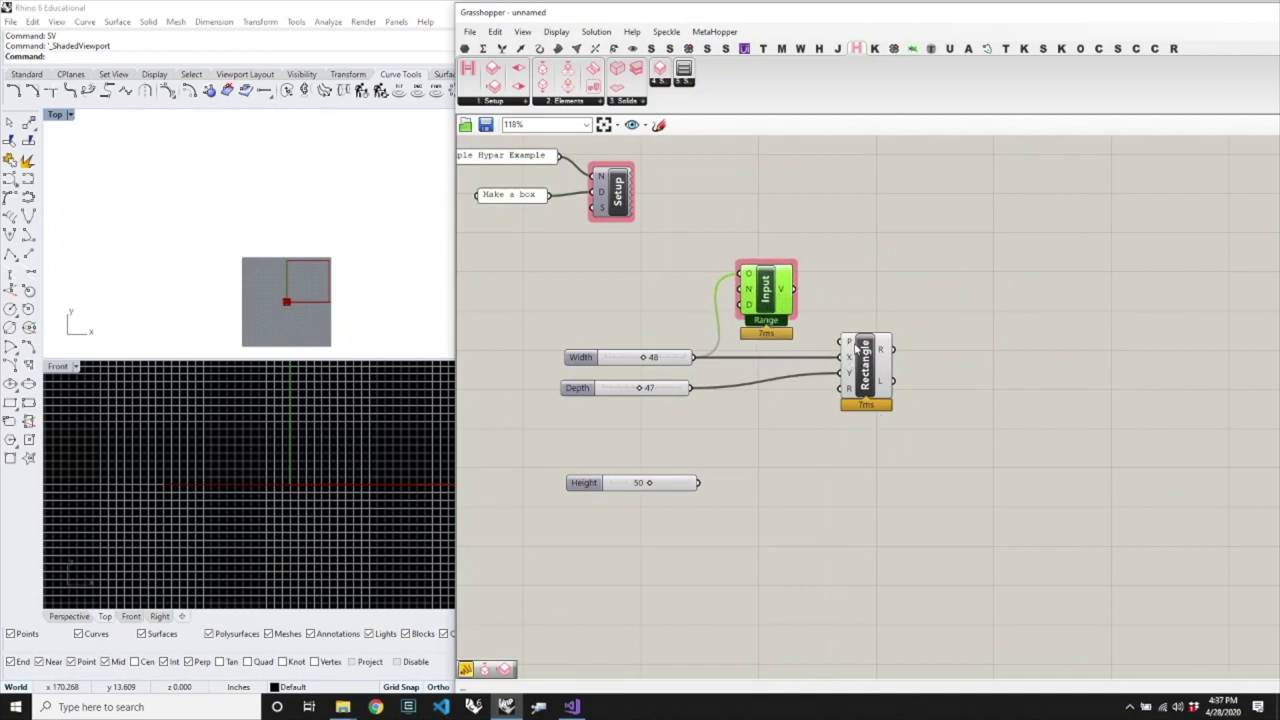
{"action": "left_click_drag", "start_coordinate": [840, 357], "coordinate": [793, 290]}
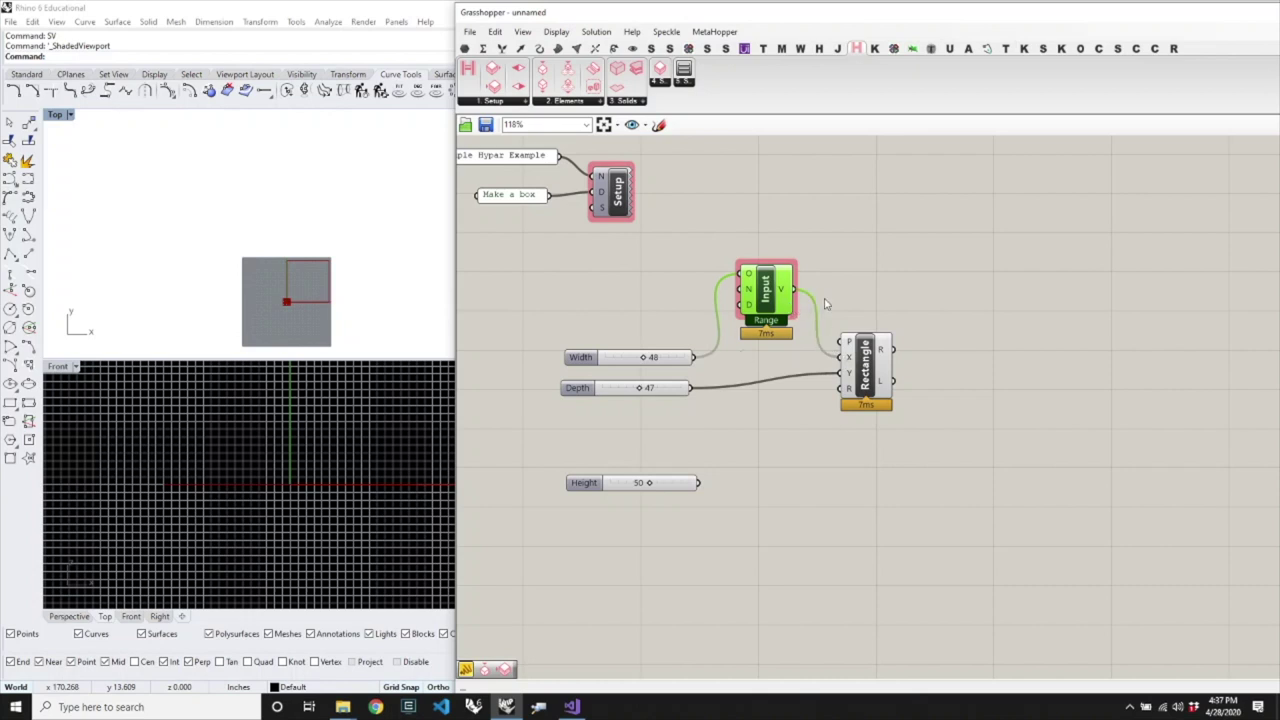
{"action": "key", "text": "ctrl+z"}
Tidy the Input and Width slider positions and select the width Input.
{"action": "left_click_drag", "start_coordinate": [768, 292], "coordinate": [768, 270]}
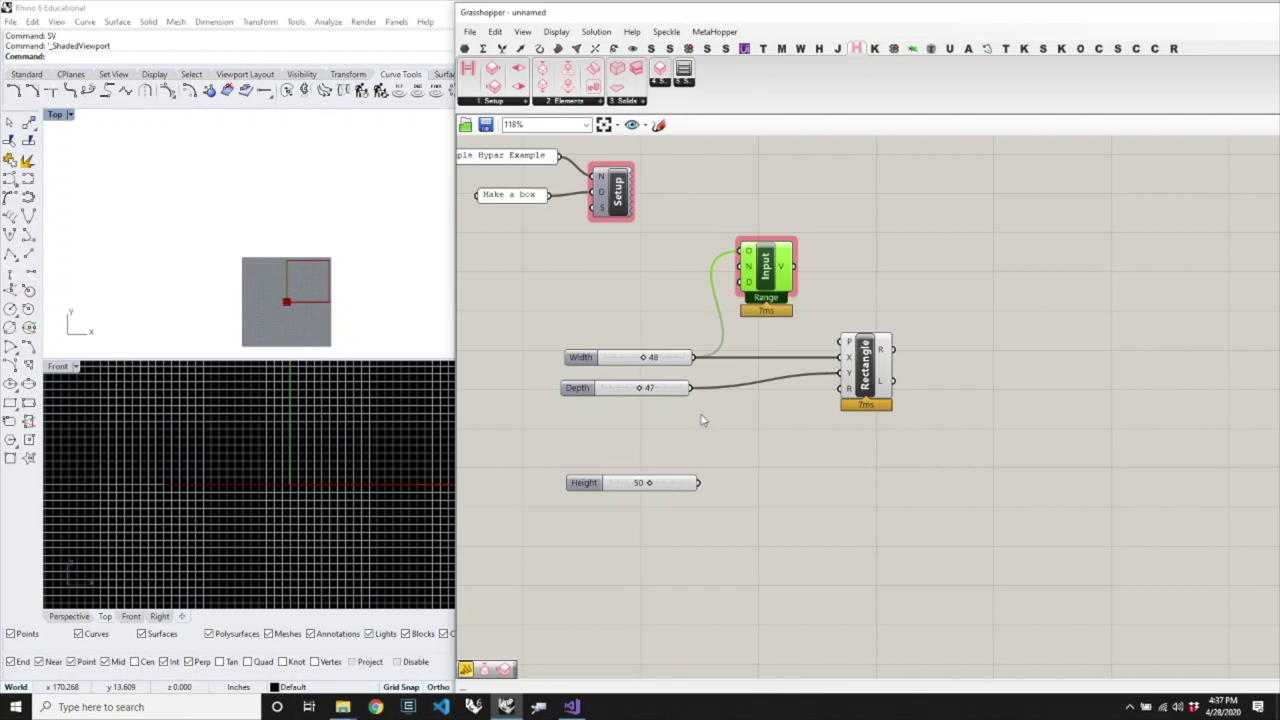
{"action": "mouse_move", "coordinate": [667, 362]}
{"action": "left_mouse_down"}
{"action": "mouse_move", "coordinate": [655, 350]}
{"action": "mouse_move", "coordinate": [656, 368]}
{"action": "left_mouse_up"}
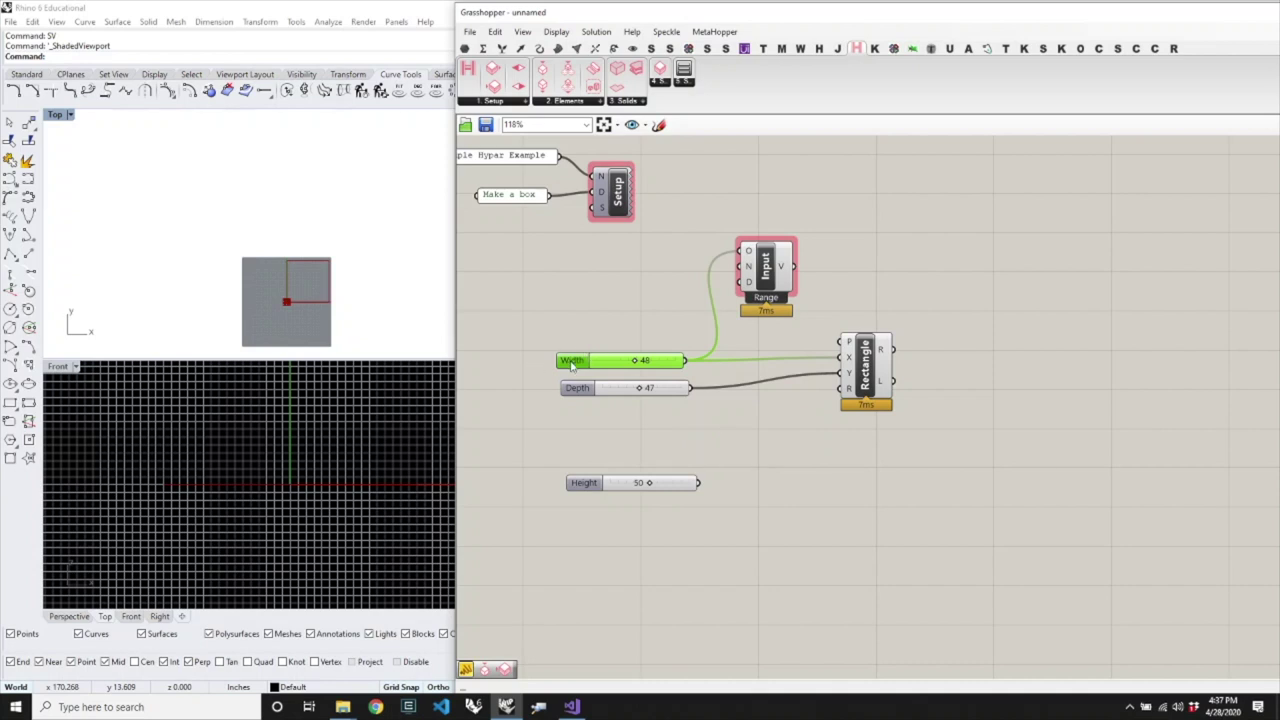
{"action": "left_click_drag", "start_coordinate": [572, 366], "coordinate": [575, 366]}
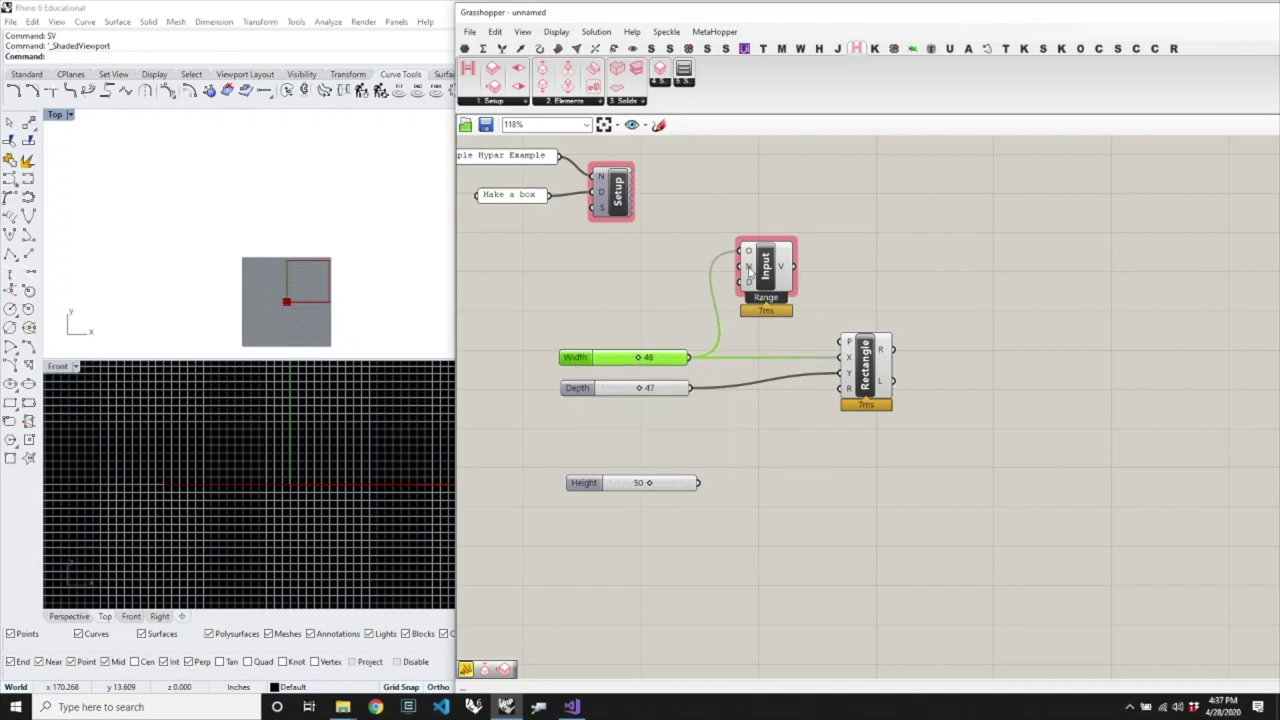
{"action": "mouse_move", "coordinate": [748, 270]}
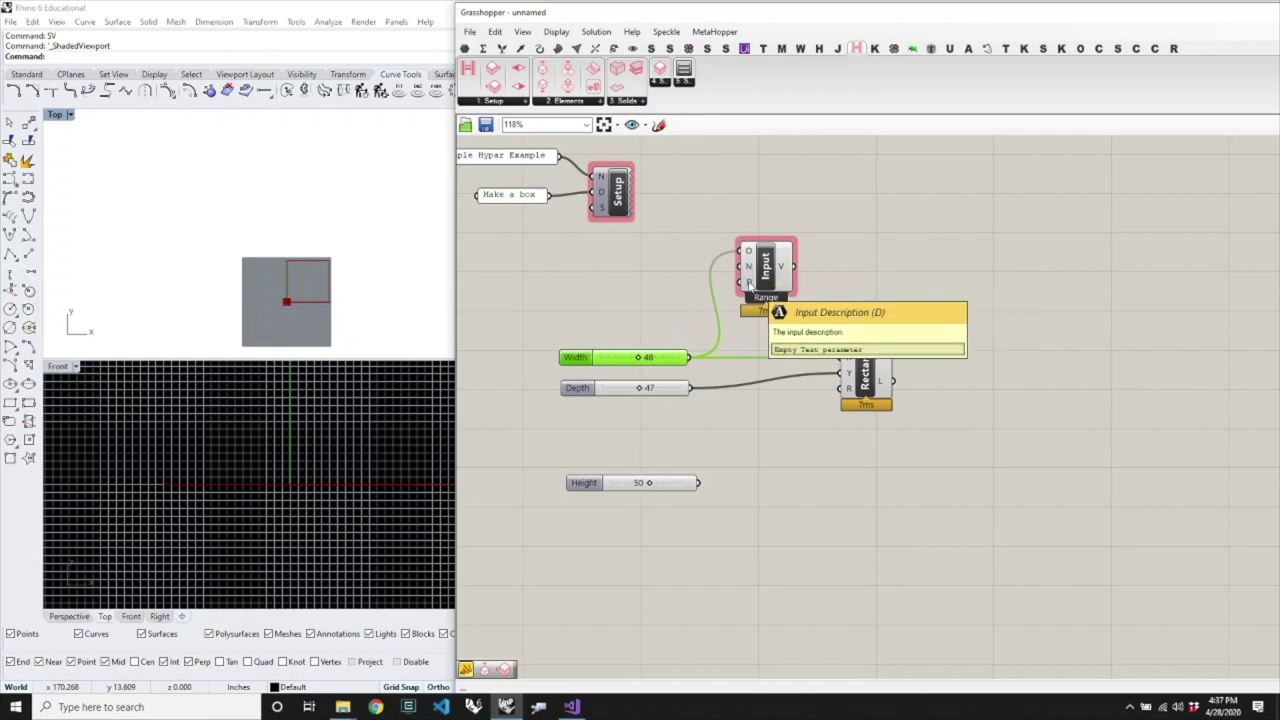
{"action": "left_click", "coordinate": [769, 278]}
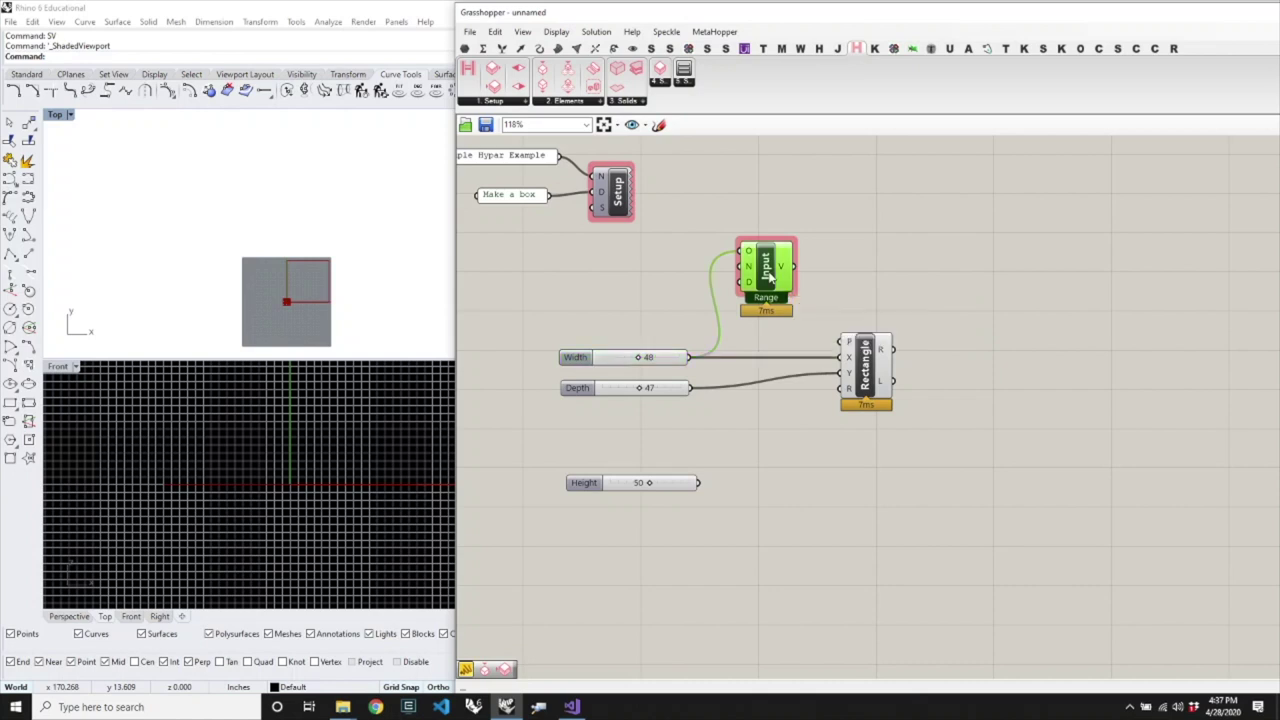
Copy the Function Input twice, feeding the Depth and Height sliders into the copies.
{"action": "left_click_drag", "start_coordinate": [769, 278], "coordinate": [768, 425], "text": "alt"}
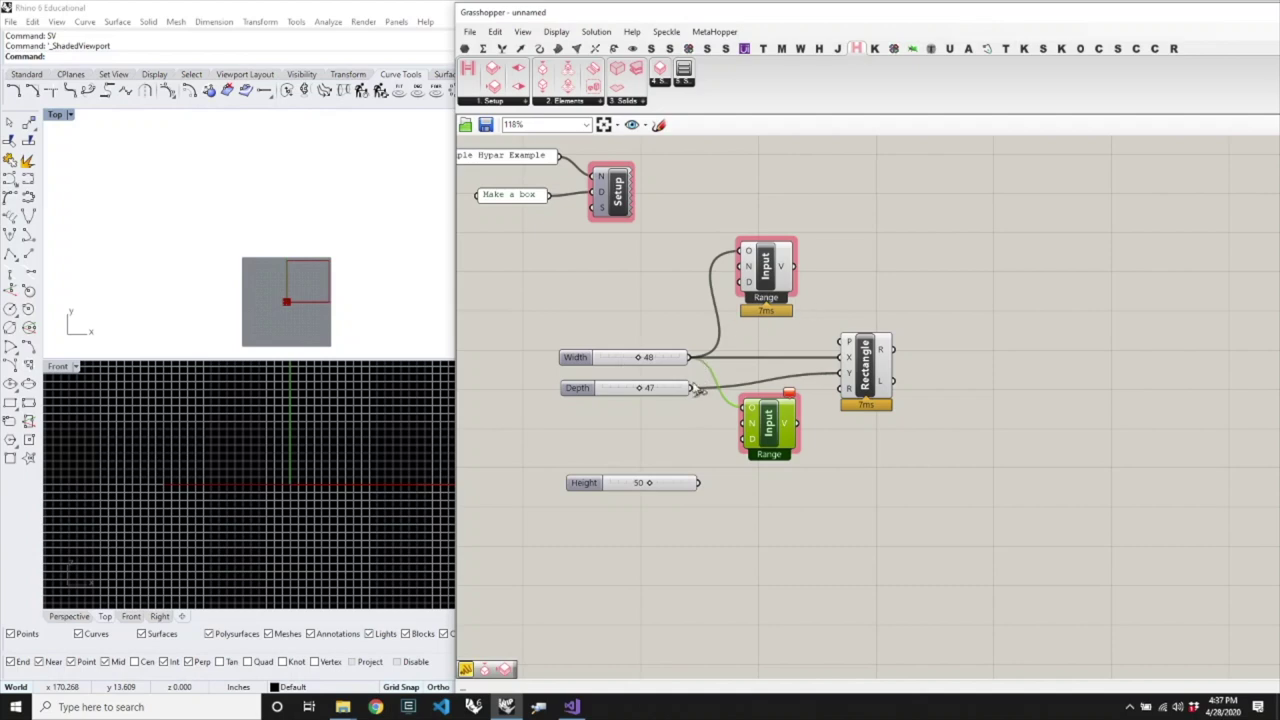
{"action": "left_click_drag", "start_coordinate": [690, 388], "coordinate": [752, 408]}
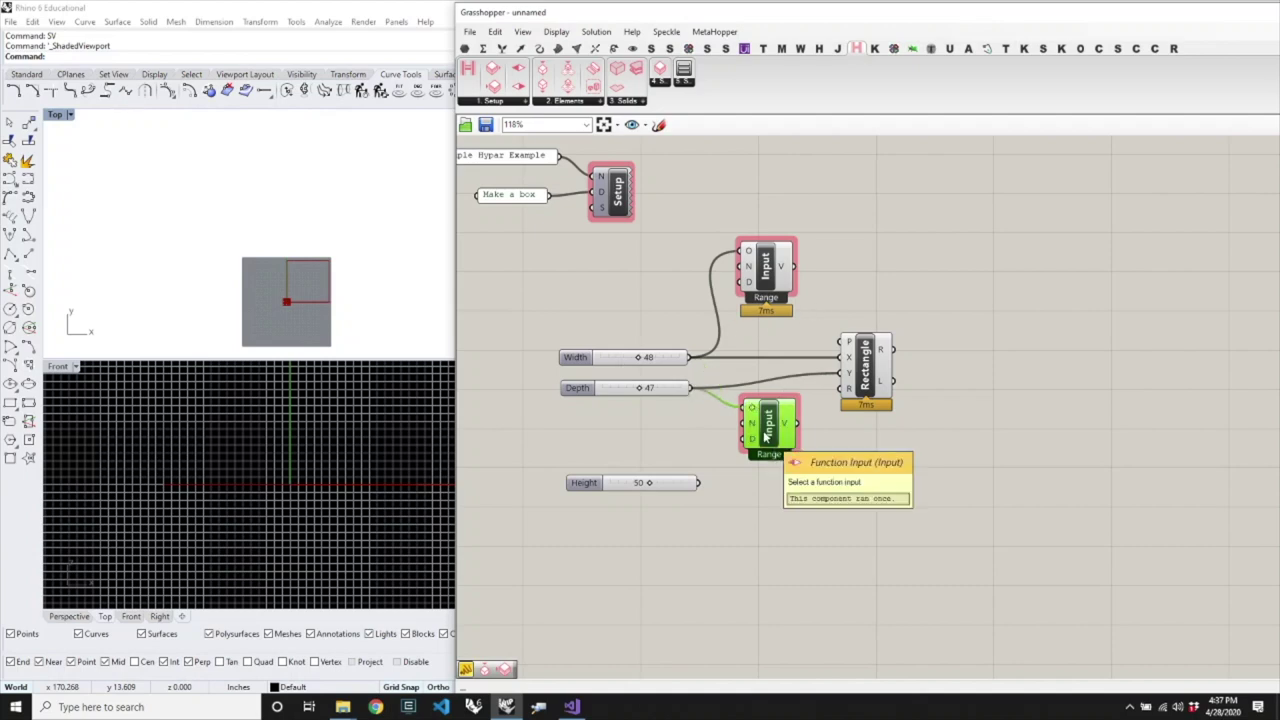
{"action": "left_click_drag", "start_coordinate": [766, 432], "coordinate": [772, 512], "text": "alt"}
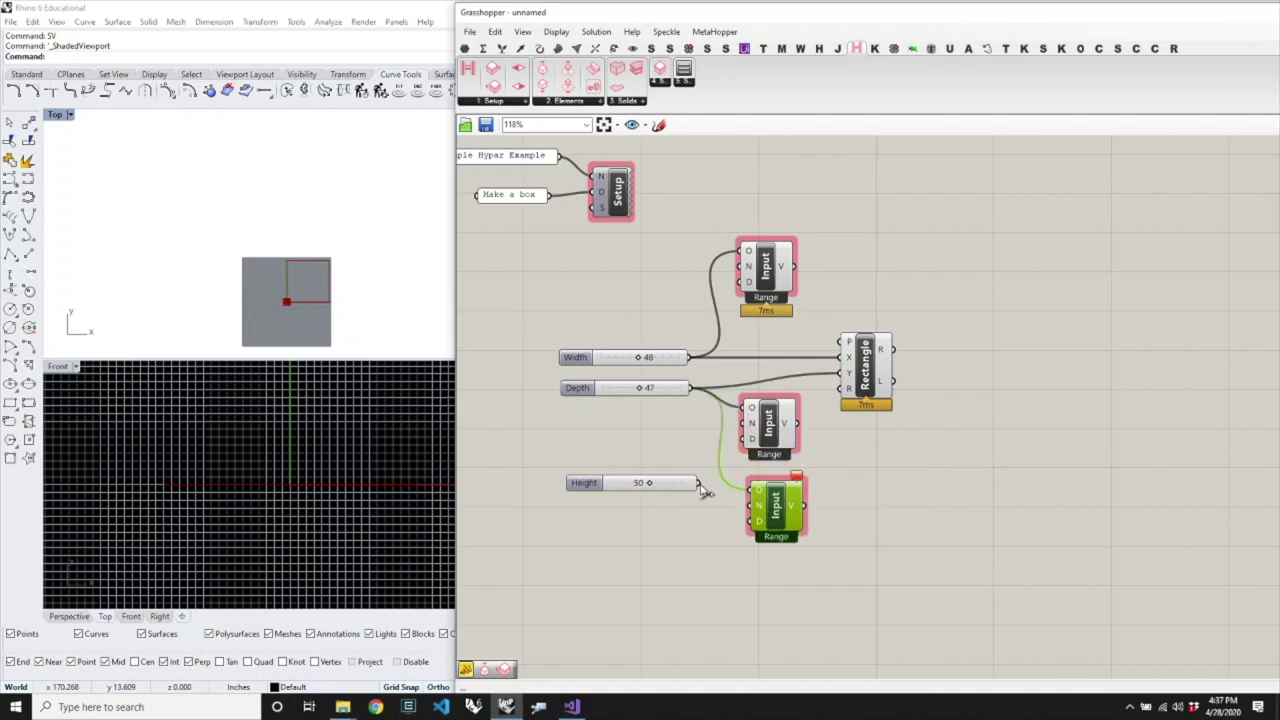
{"action": "left_click_drag", "start_coordinate": [700, 485], "coordinate": [785, 522]}
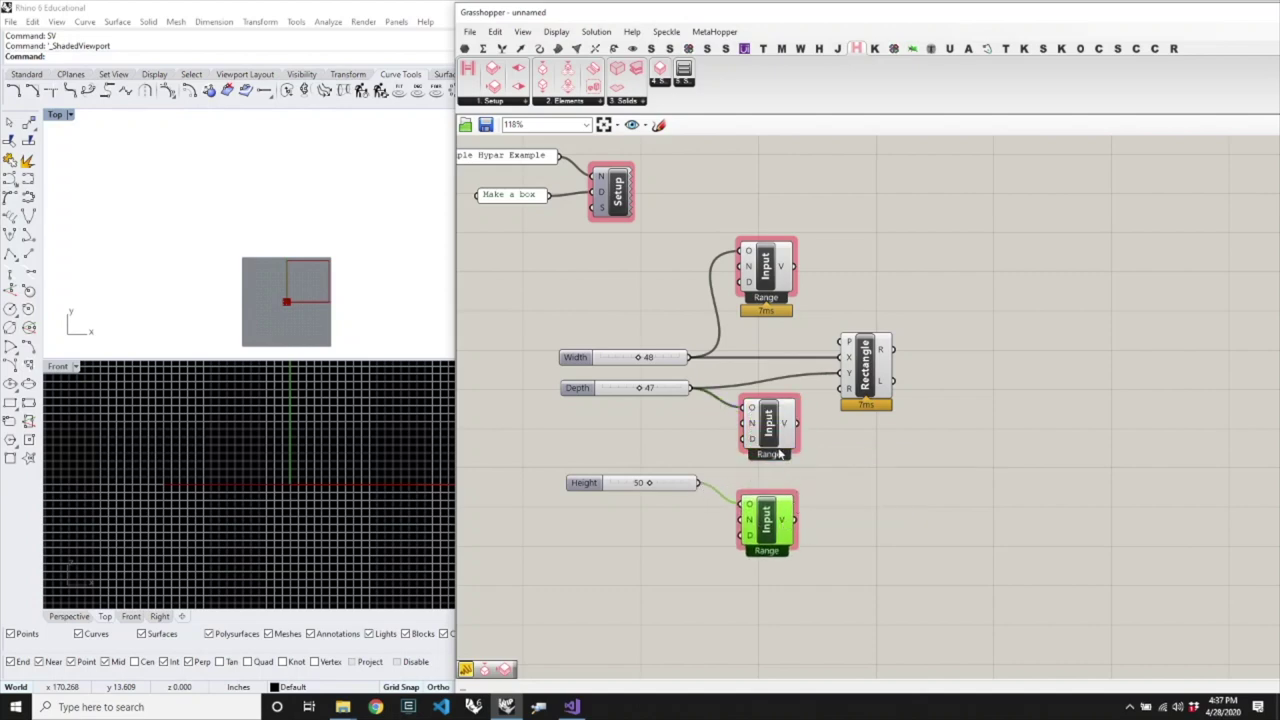
{"action": "left_click_drag", "start_coordinate": [779, 454], "coordinate": [783, 462]}
{"action": "left_click", "coordinate": [893, 443]}
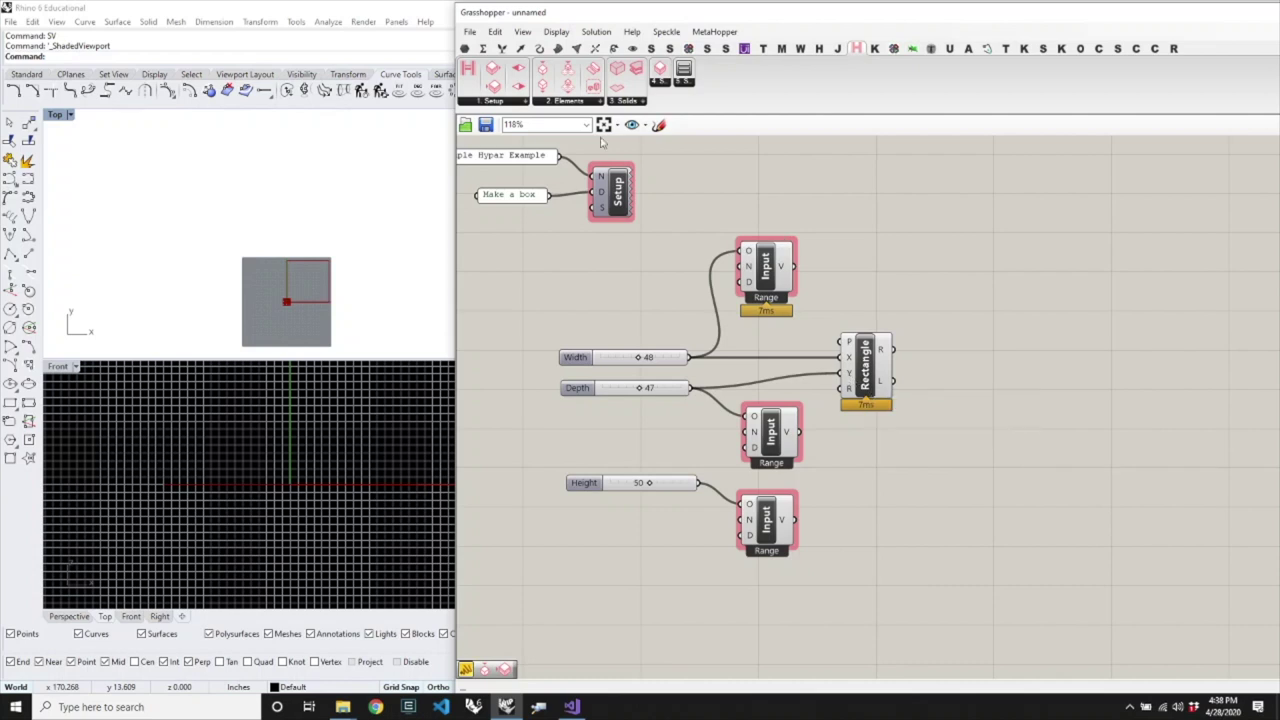
Place a Construct Element component from 2. Elements and set it to Mass.
{"action": "left_click", "coordinate": [567, 103]}
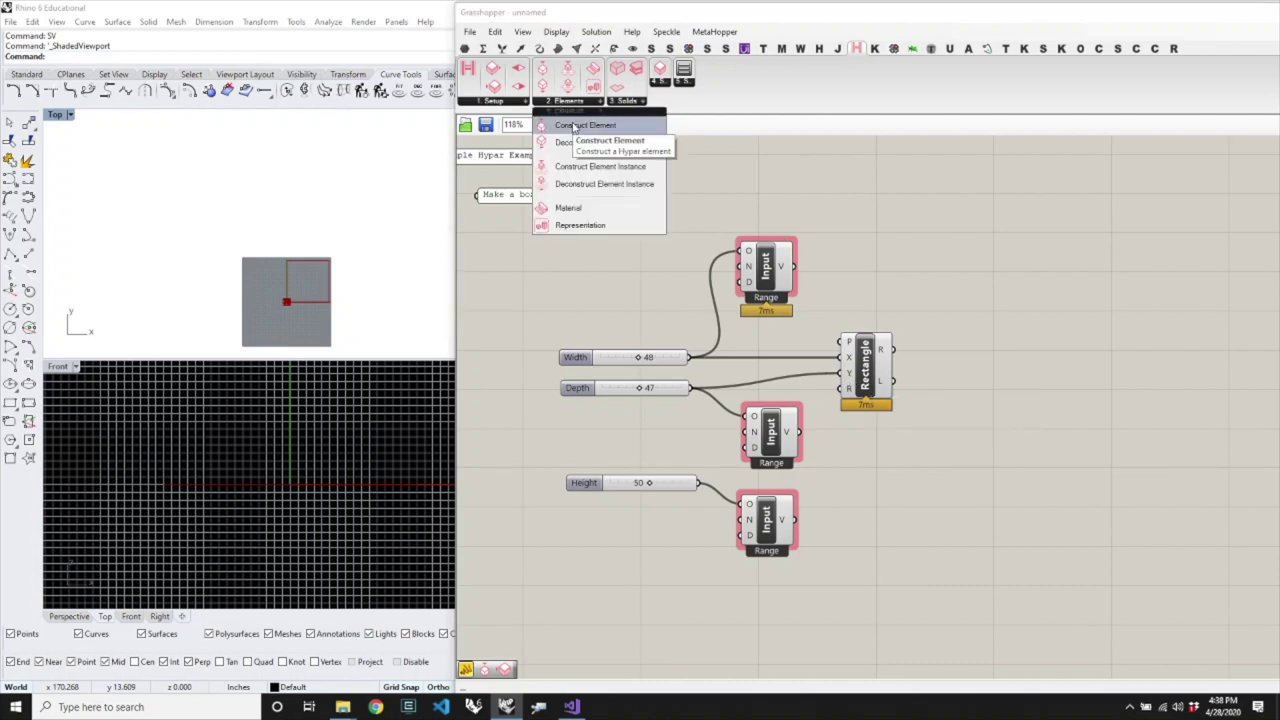
{"action": "left_click", "coordinate": [575, 127]}
{"action": "left_click", "coordinate": [1018, 348]}
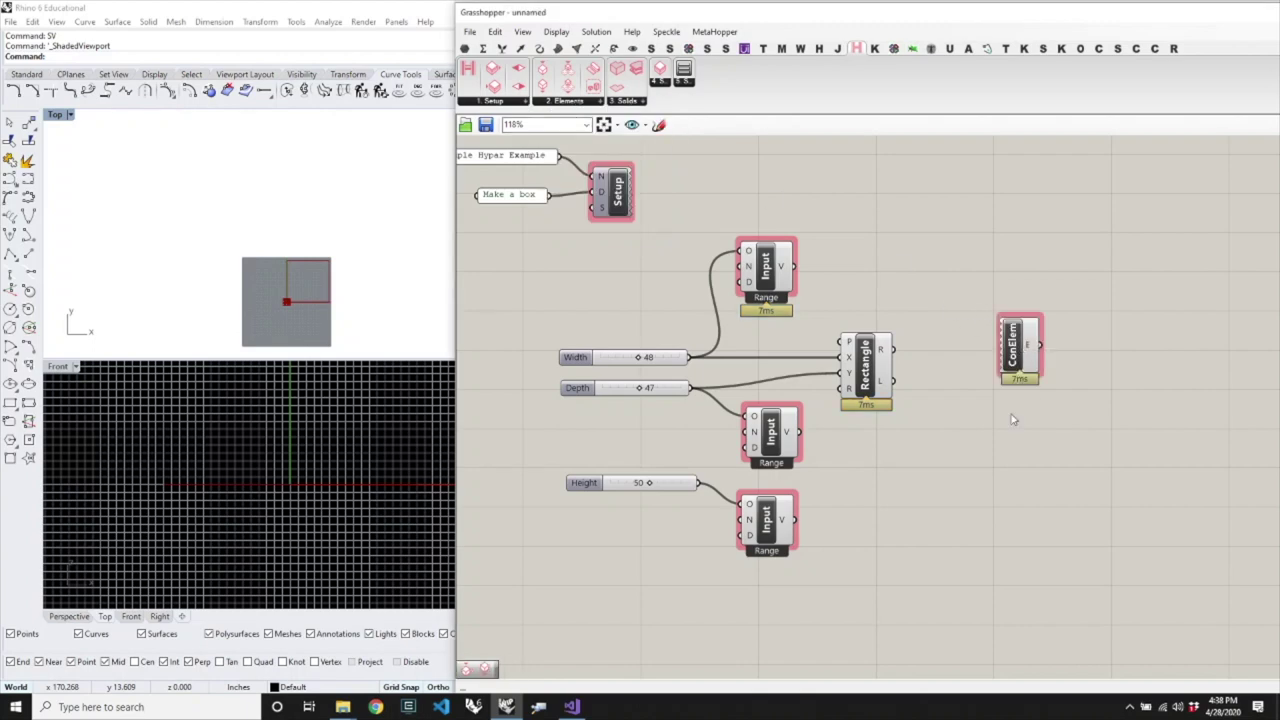
{"action": "left_click_drag", "start_coordinate": [1017, 361], "coordinate": [1039, 400]}
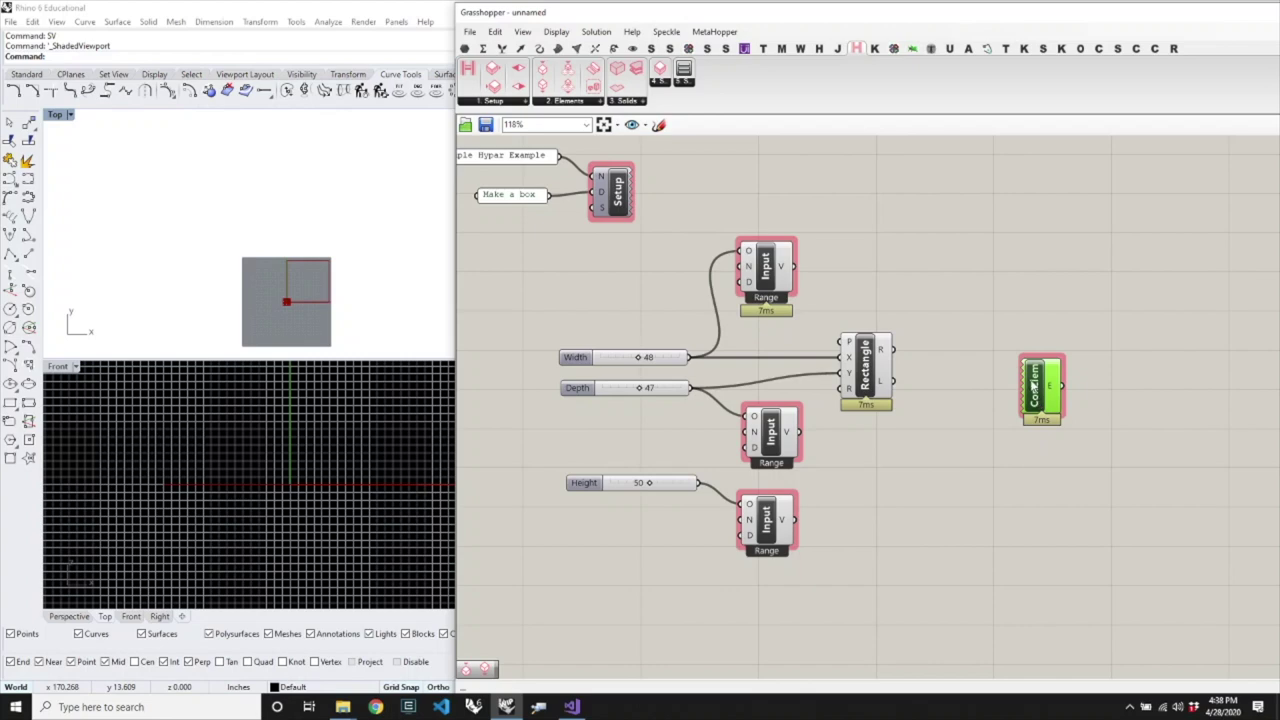
{"action": "right_click", "coordinate": [1034, 385]}
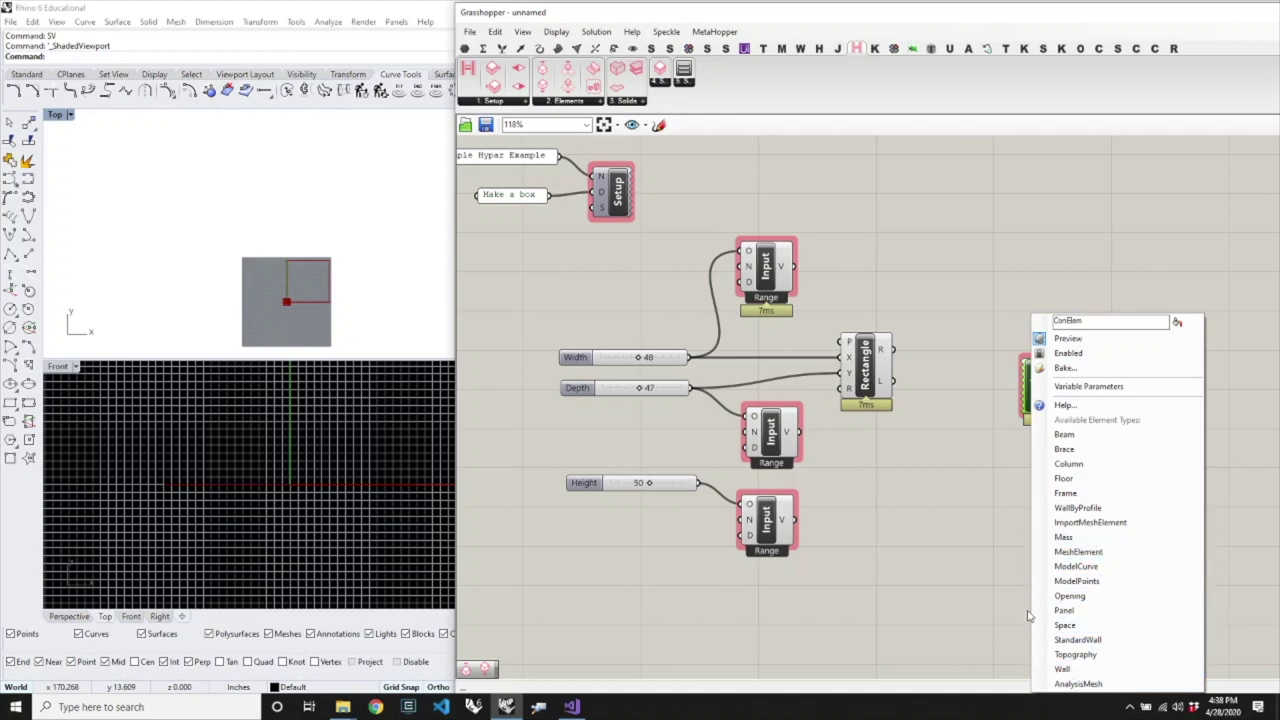
{"action": "left_click", "coordinate": [1062, 538]}
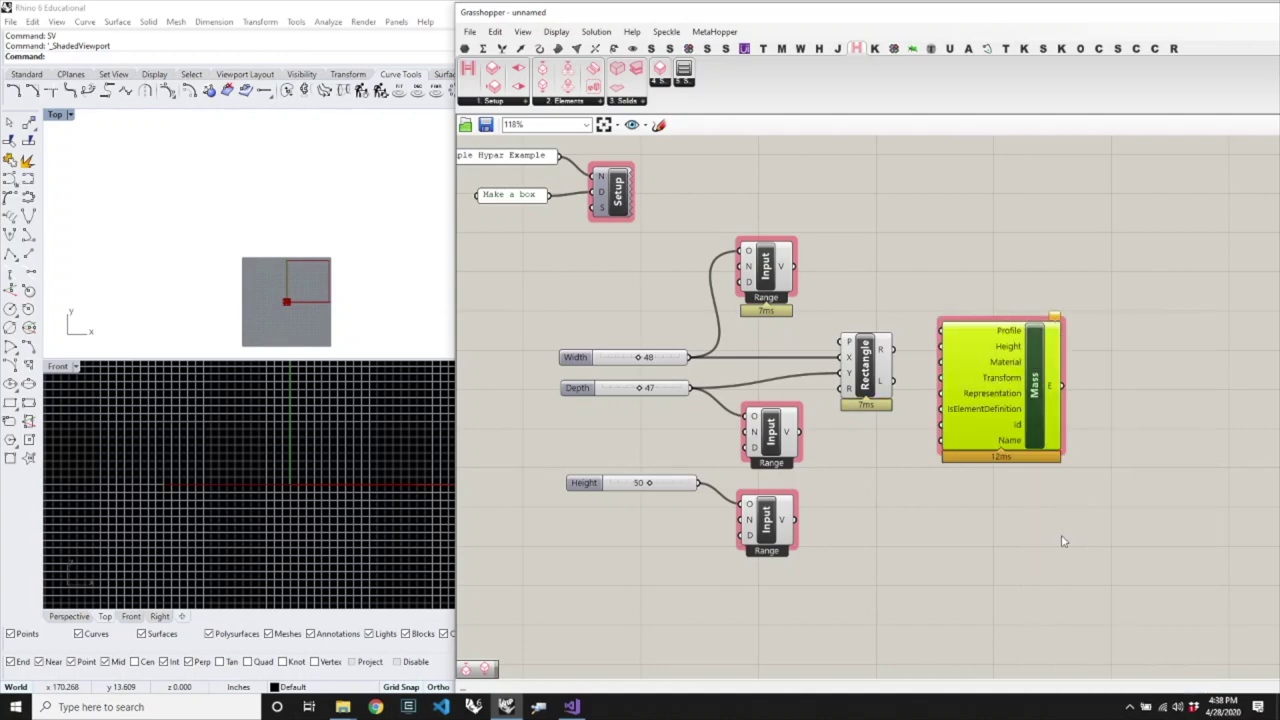
{"action": "left_click_drag", "start_coordinate": [999, 412], "coordinate": [1074, 428]}
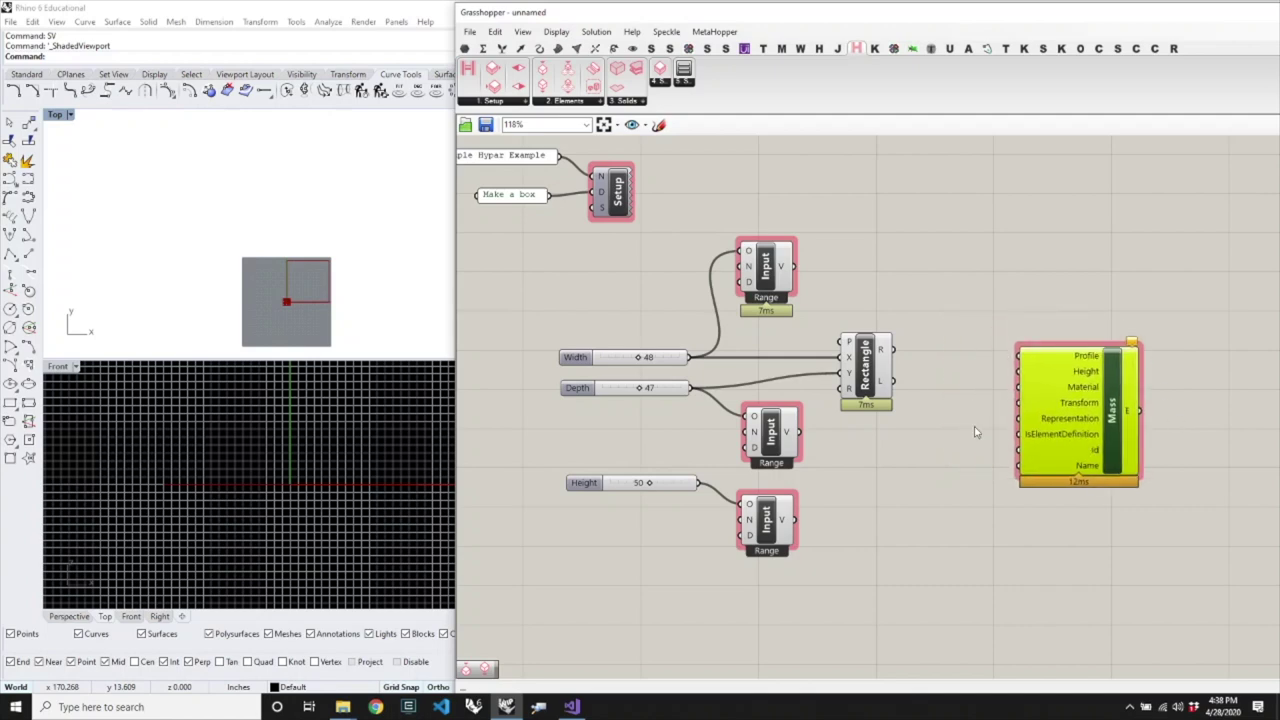
{"action": "left_click", "coordinate": [1040, 341]}
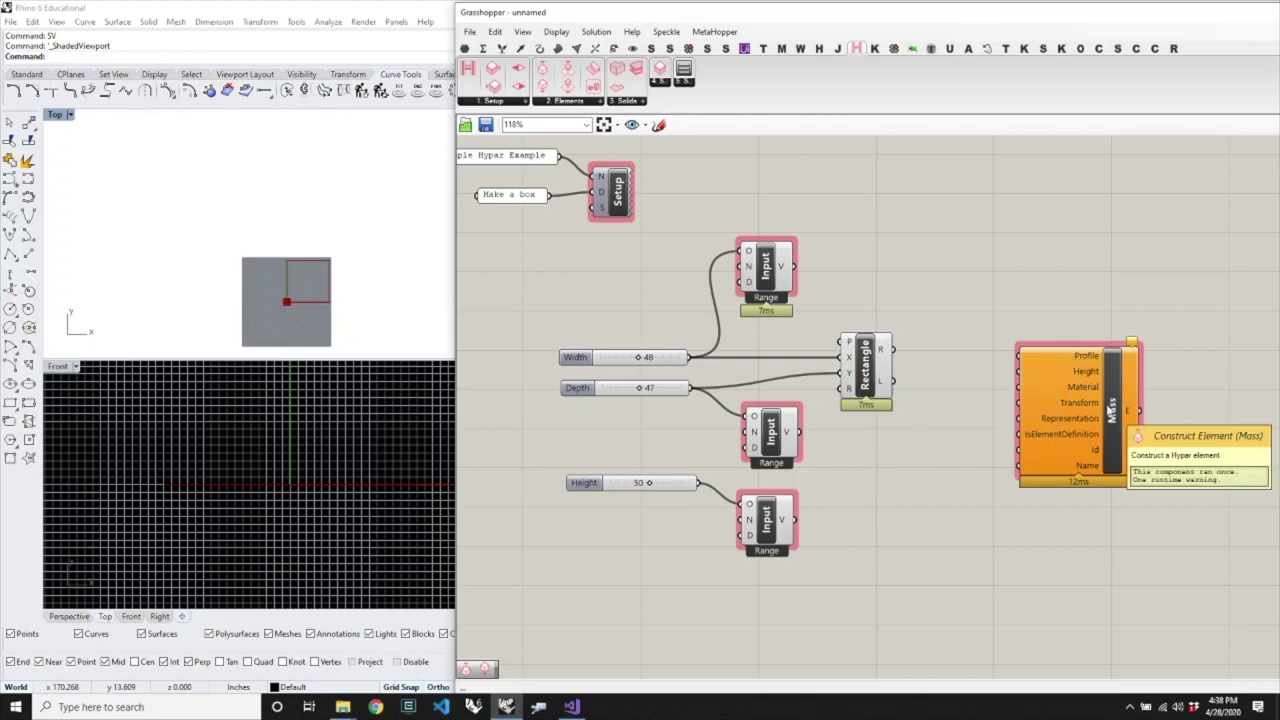
Wire the rectangle into Mass Profile and the Height input into Mass Height.
{"action": "left_click", "coordinate": [867, 354]}
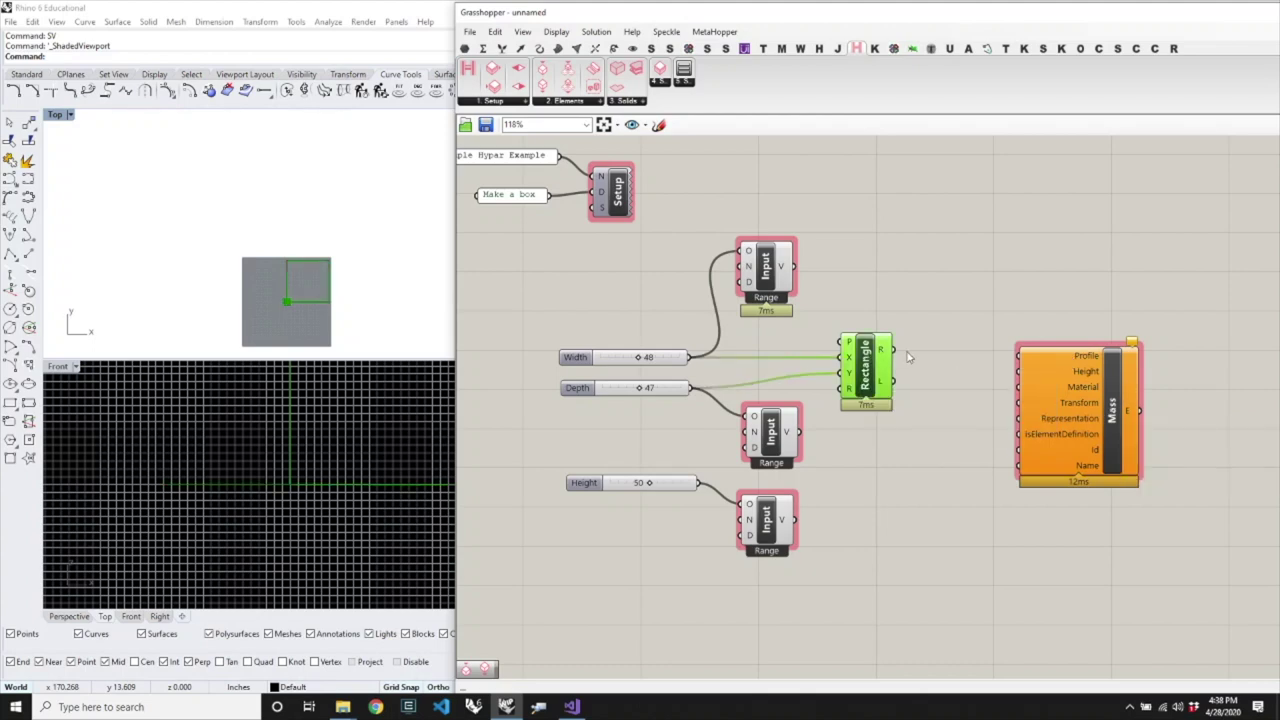
{"action": "left_click_drag", "start_coordinate": [894, 349], "coordinate": [1019, 357]}
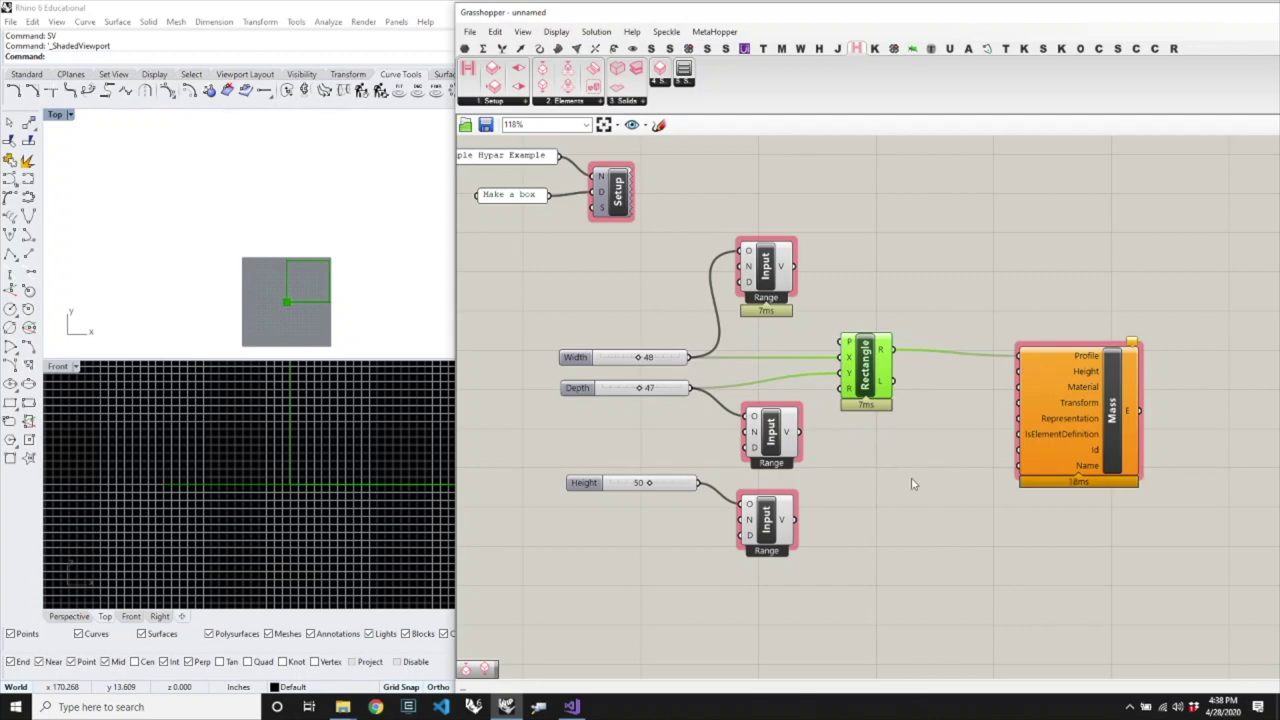
{"action": "left_click", "coordinate": [878, 526]}
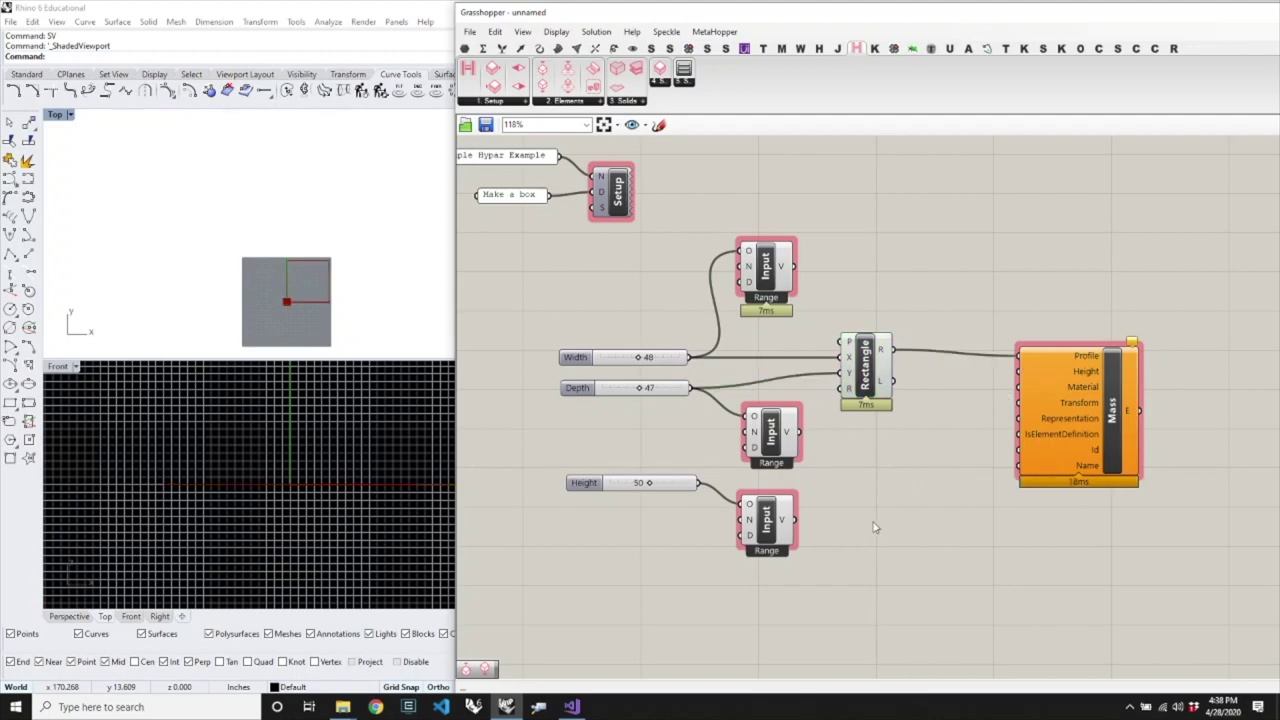
{"action": "left_click", "coordinate": [784, 524]}
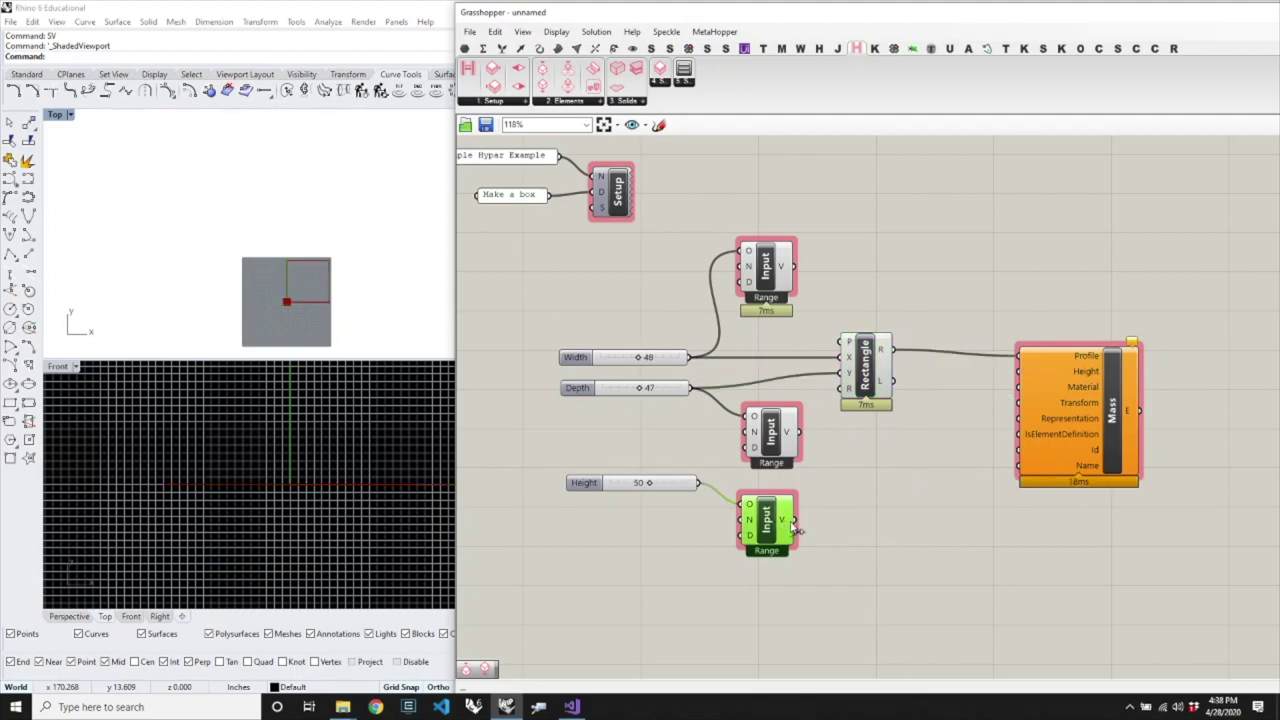
{"action": "left_click_drag", "start_coordinate": [790, 521], "coordinate": [1021, 371]}
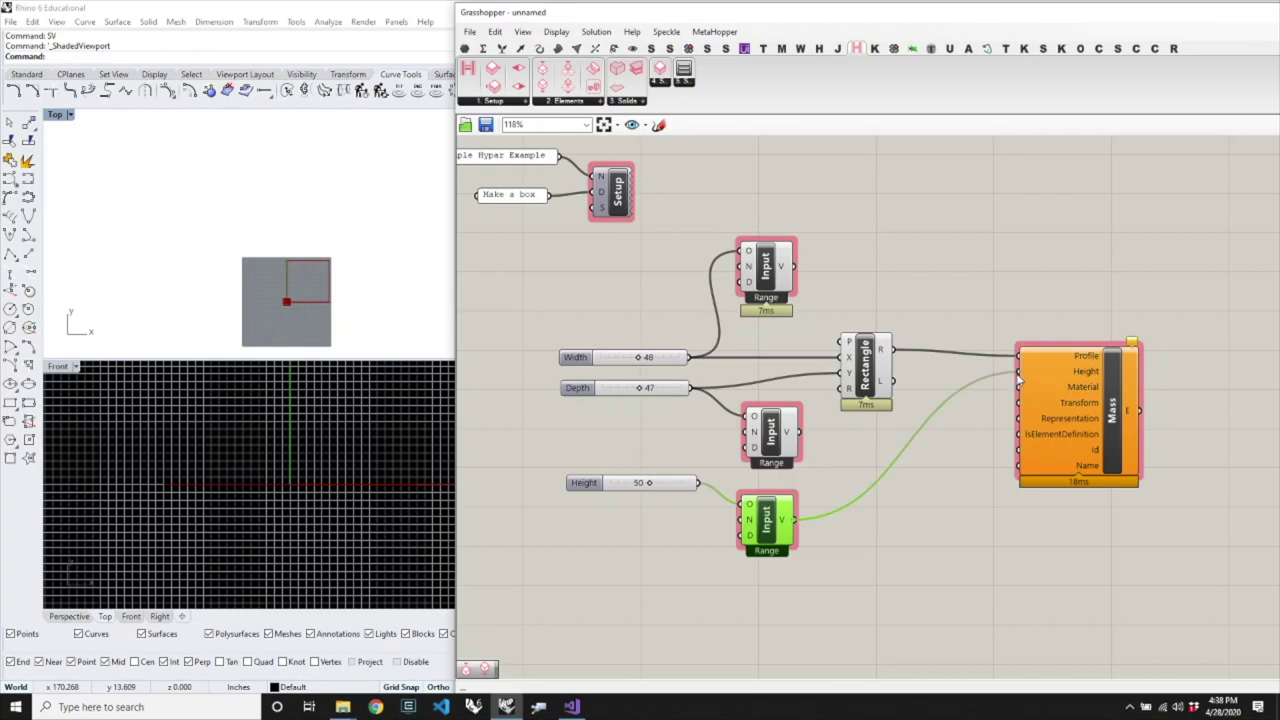
{"action": "left_click", "coordinate": [1100, 413]}
Orbit Rhino's top view to see the box in 3-D and tidy the Mass component.
{"action": "type", "text": "O"}
{"action": "key", "text": "Return"}
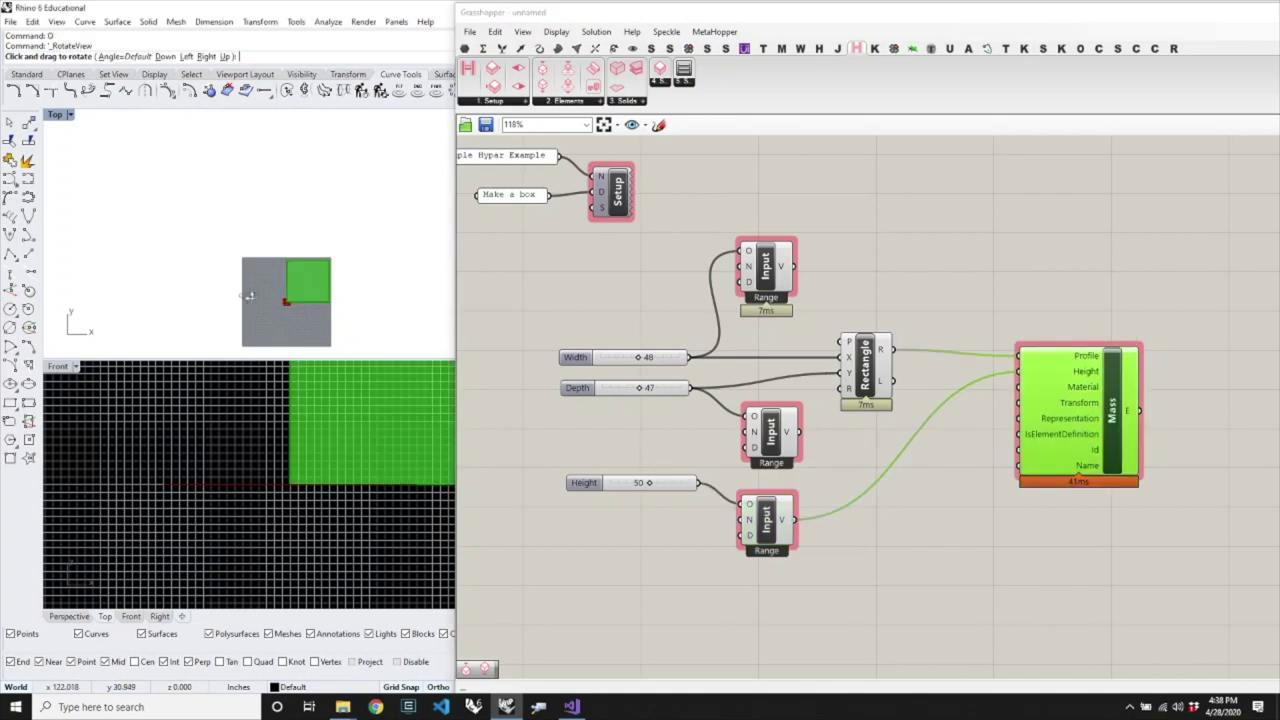
{"action": "left_click_drag", "start_coordinate": [363, 306], "coordinate": [248, 198]}
{"action": "key", "text": "Escape"}
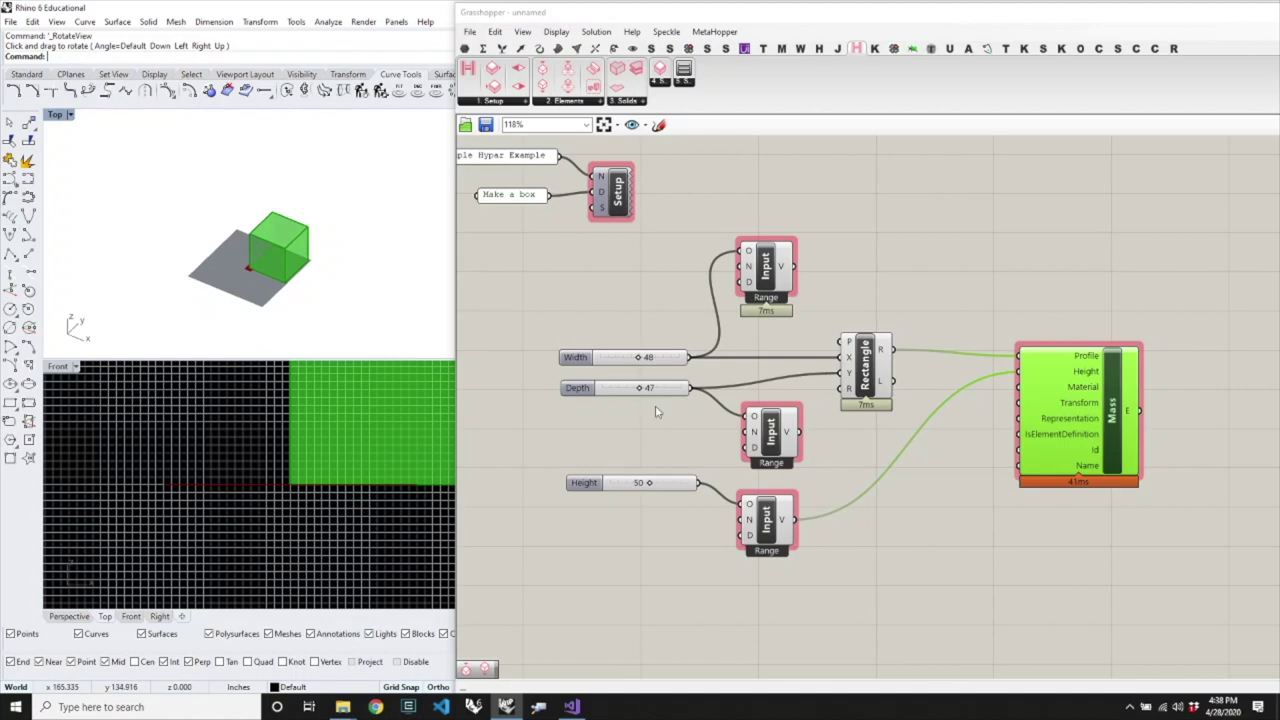
{"action": "left_click", "coordinate": [903, 523]}
{"action": "scroll", "coordinate": [758, 433], "scroll_direction": "down", "scroll_amount": 2}
{"action": "left_click_drag", "start_coordinate": [1036, 399], "coordinate": [1024, 401]}
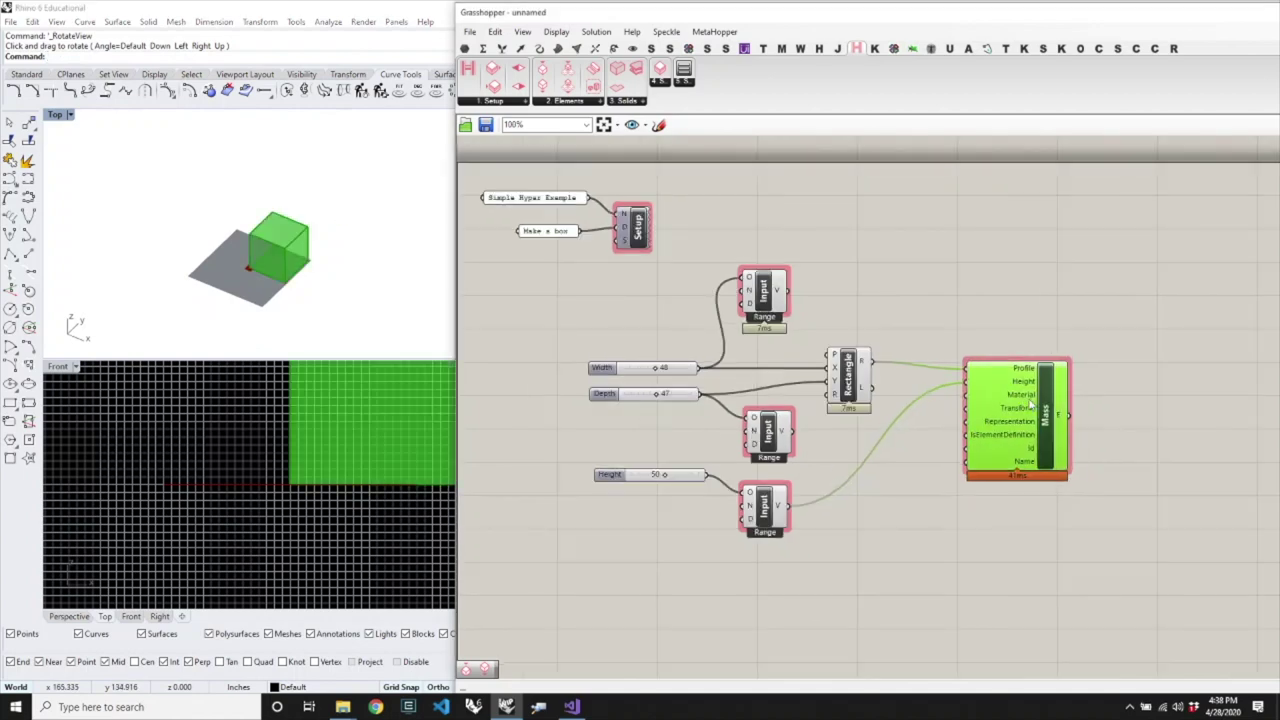
{"action": "left_click", "coordinate": [1163, 354]}
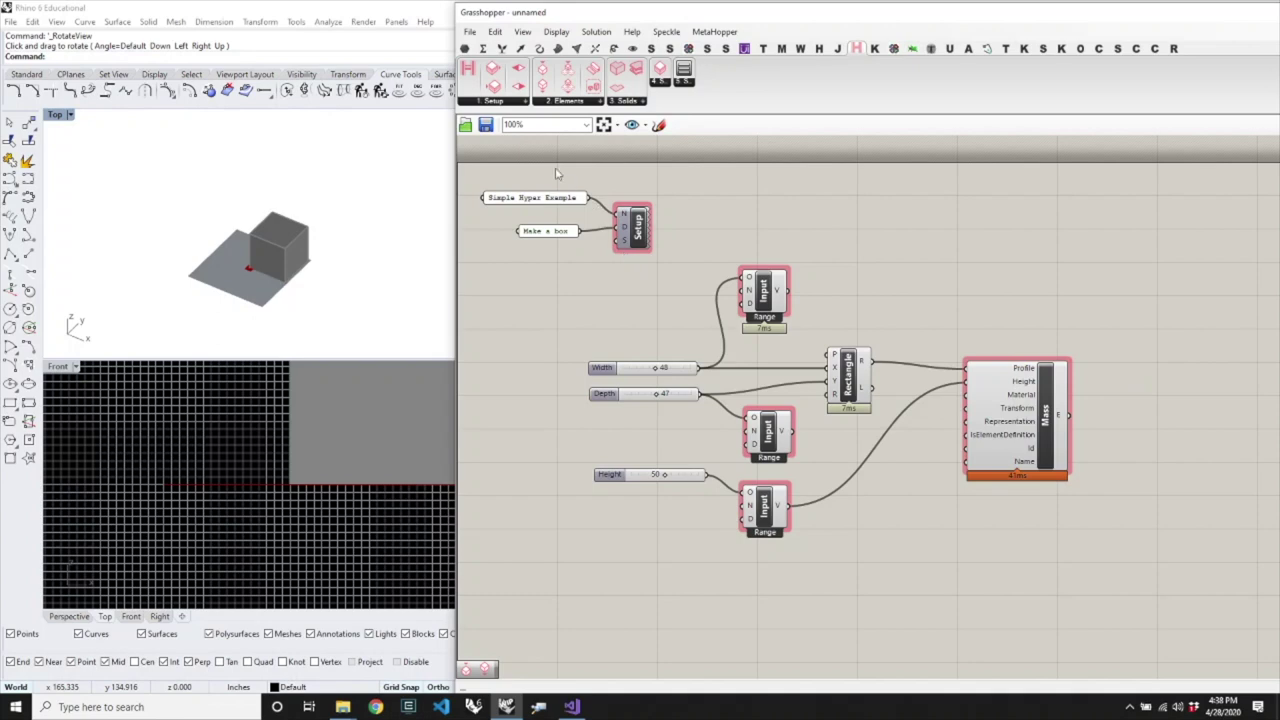
Place a Hypar Model Output component and connect the Mass element to it.
{"action": "left_click", "coordinate": [484, 102]}
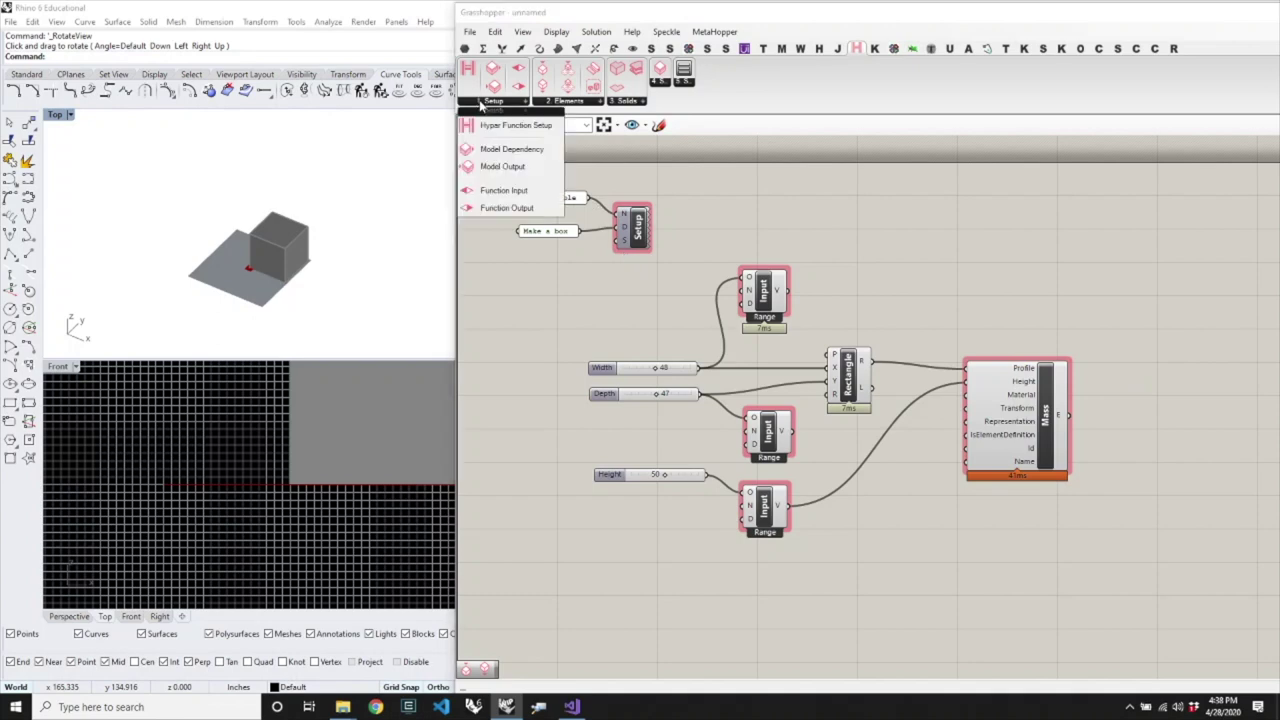
{"action": "left_click", "coordinate": [500, 167]}
{"action": "left_click", "coordinate": [1207, 382]}
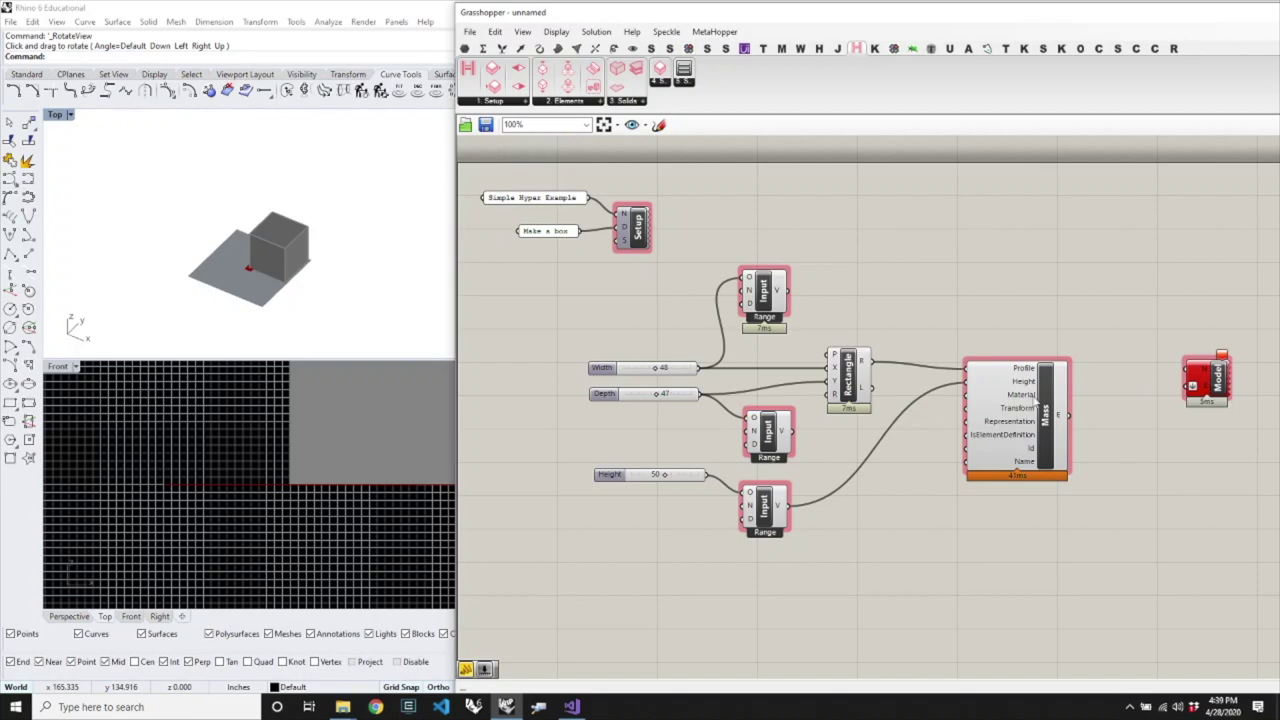
{"action": "scroll", "coordinate": [1000, 430], "scroll_direction": "up", "scroll_amount": 2}
{"action": "left_click_drag", "start_coordinate": [984, 438], "coordinate": [1120, 404]}
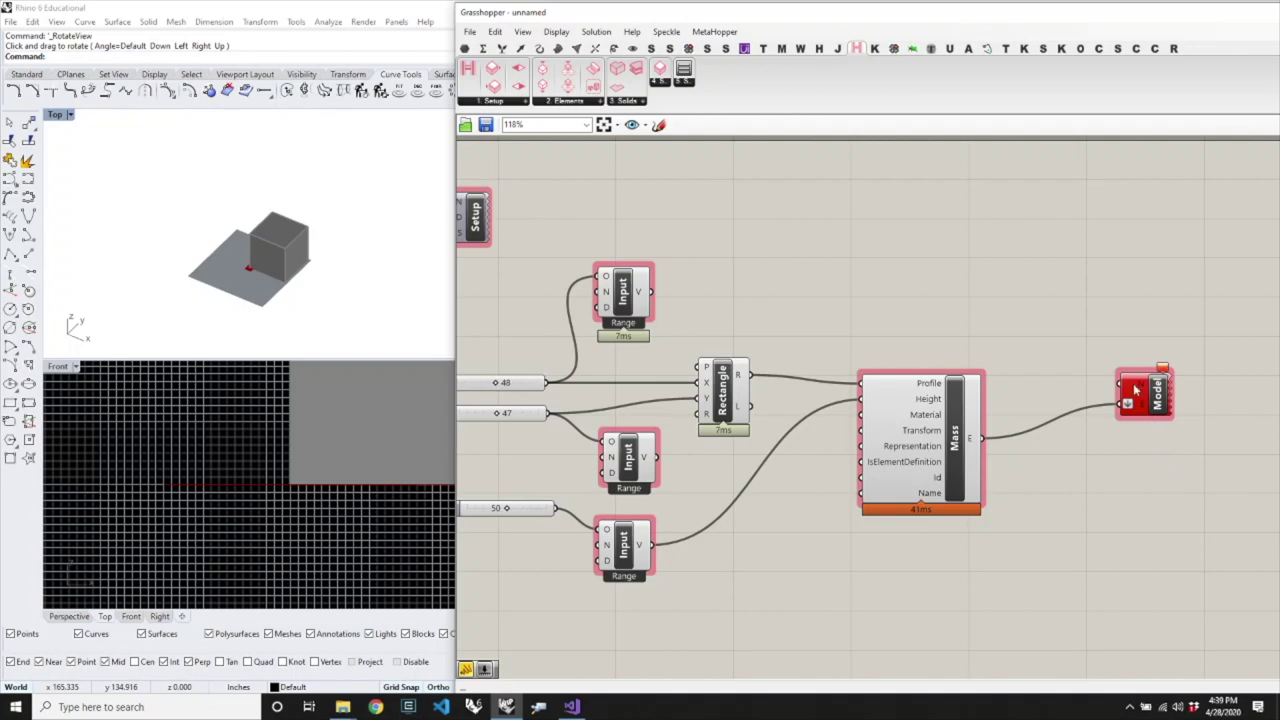
Add a 'Mass' text panel and wire it into the Model component's Name input.
{"action": "double_click", "coordinate": [1012, 306]}
{"action": "type", "text": "mass"}
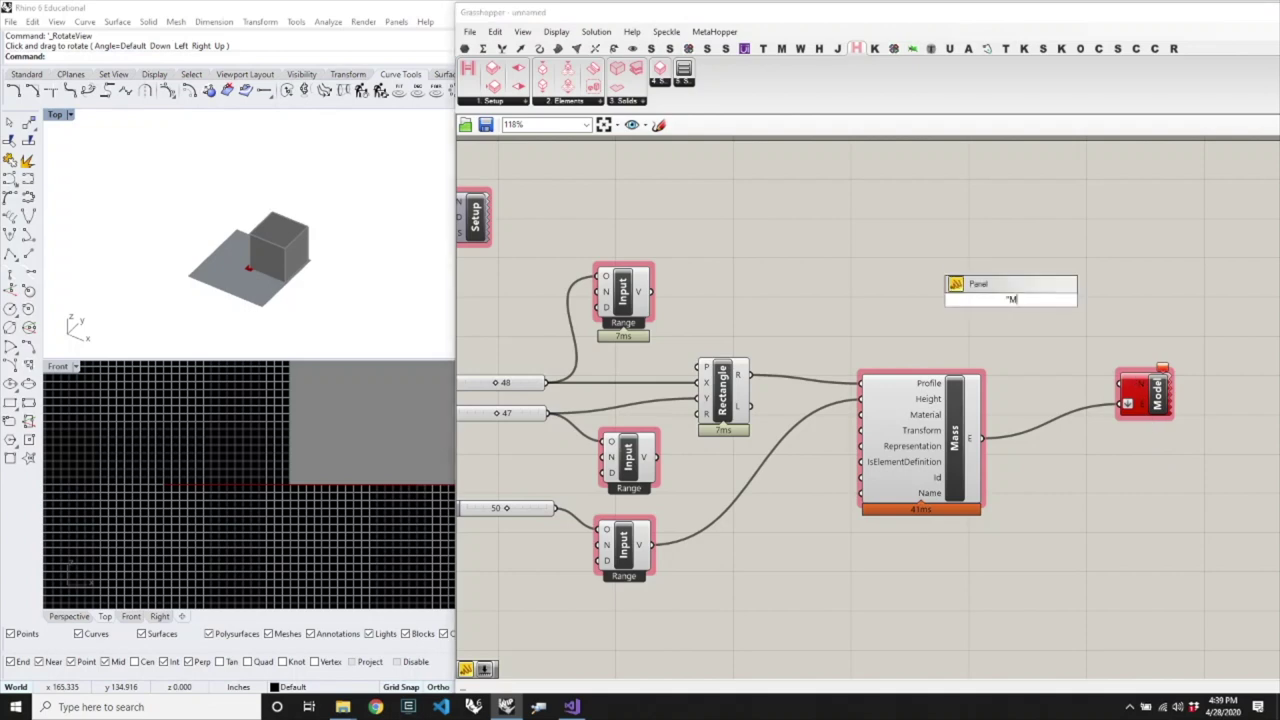
{"action": "key", "text": "Return"}
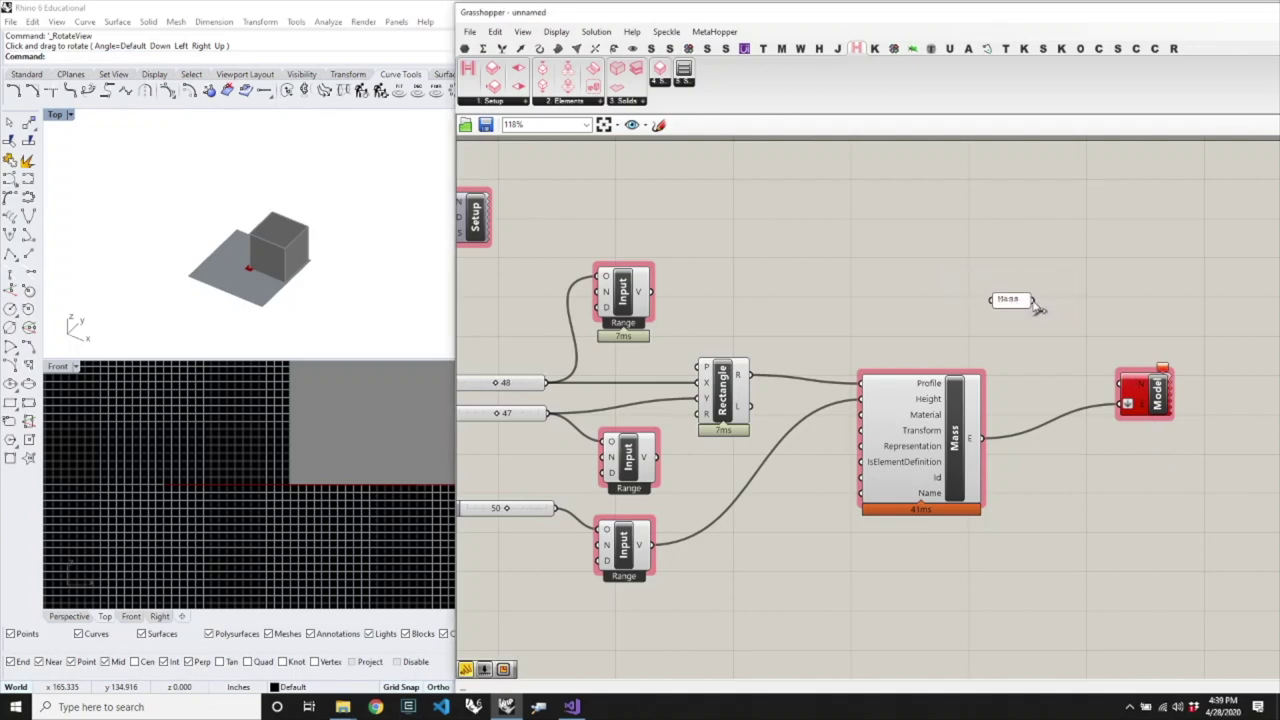
{"action": "left_click_drag", "start_coordinate": [1033, 301], "coordinate": [1121, 384]}
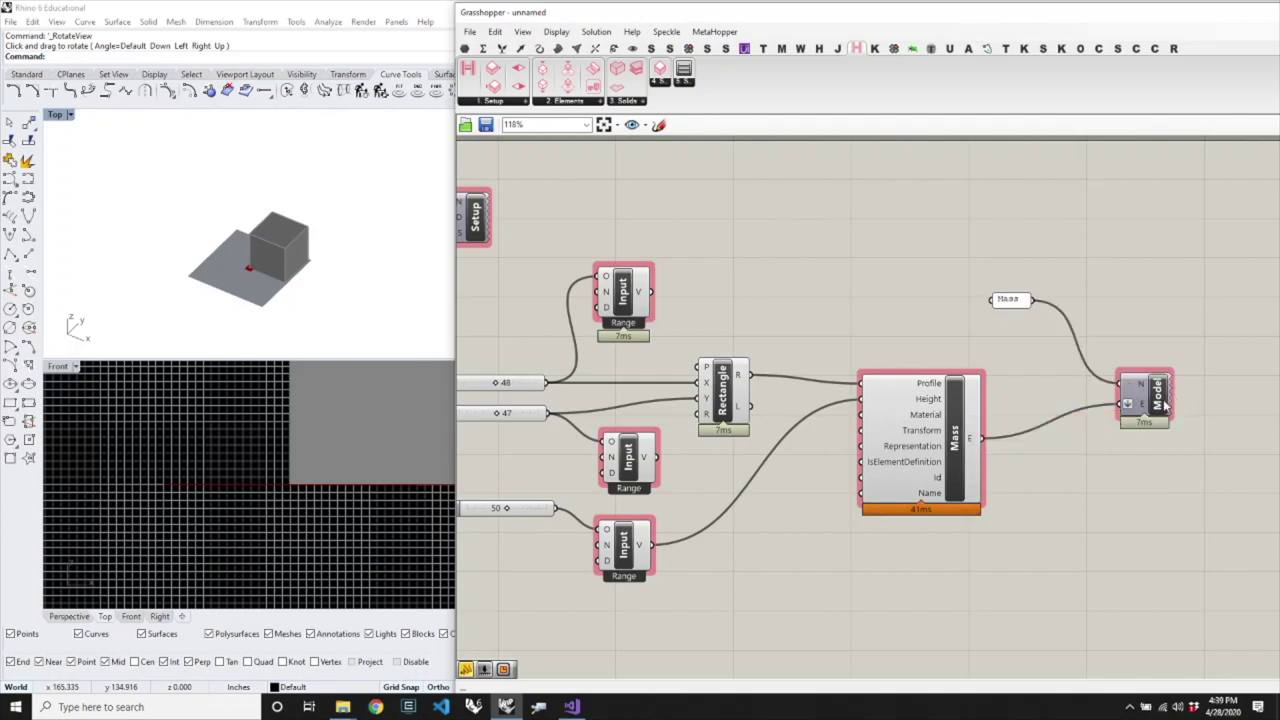
{"action": "left_click", "coordinate": [924, 459]}
{"action": "left_click", "coordinate": [976, 460]}
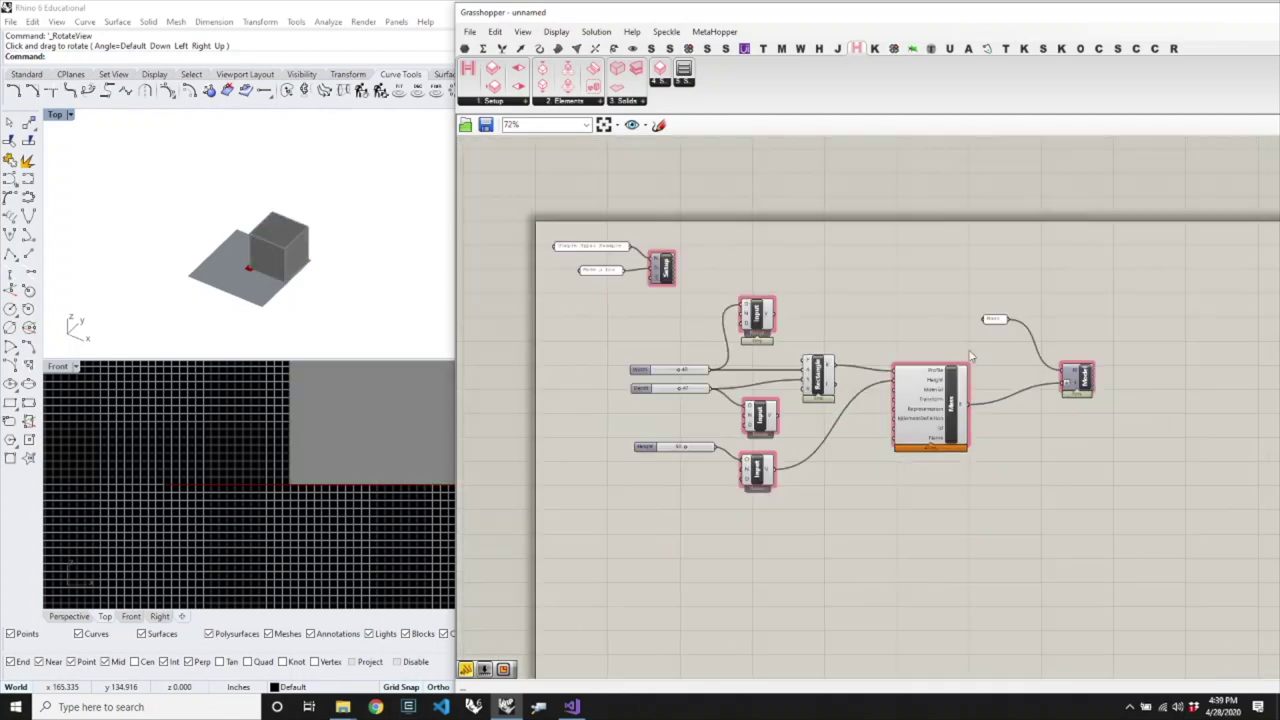
Save the definition to the Desktop under the file name 'Example Hypar Function'.
{"action": "scroll", "coordinate": [970, 356], "scroll_direction": "down", "scroll_amount": 3}
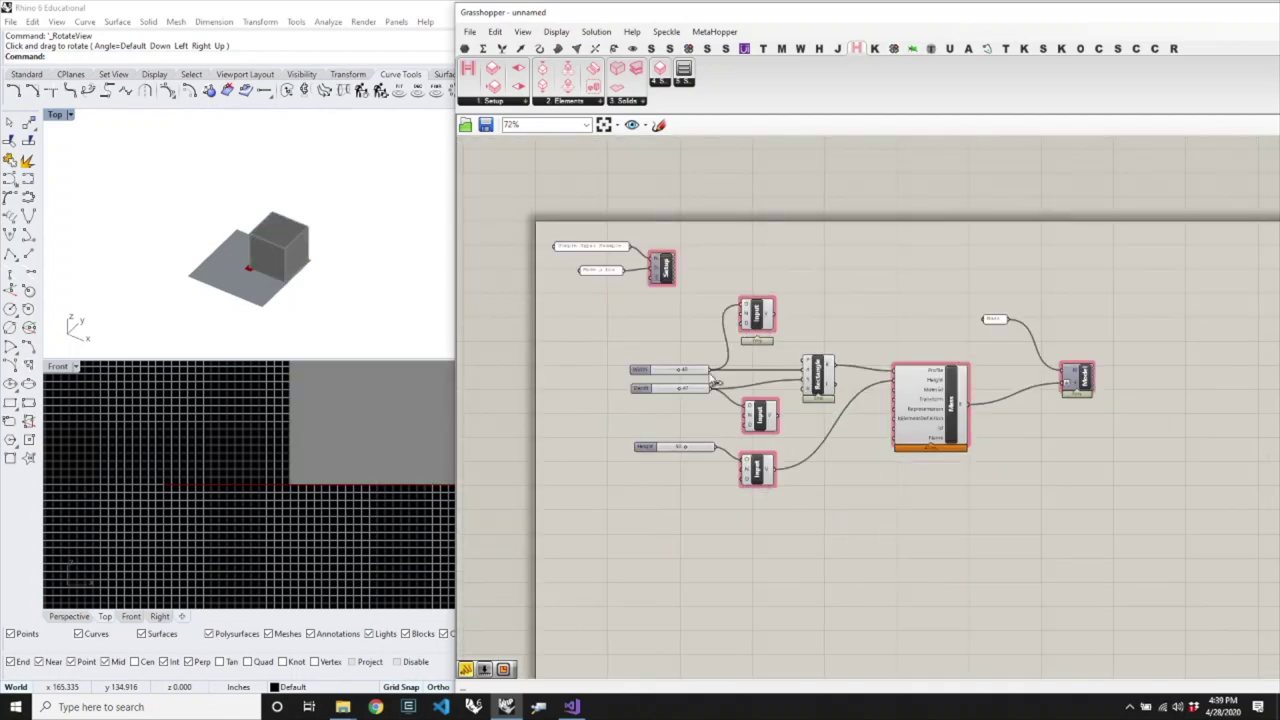
{"action": "scroll", "coordinate": [669, 325], "scroll_direction": "up", "scroll_amount": 3}
{"action": "scroll", "coordinate": [669, 325], "scroll_direction": "down", "scroll_amount": 3}
{"action": "key", "text": "ctrl+s"}
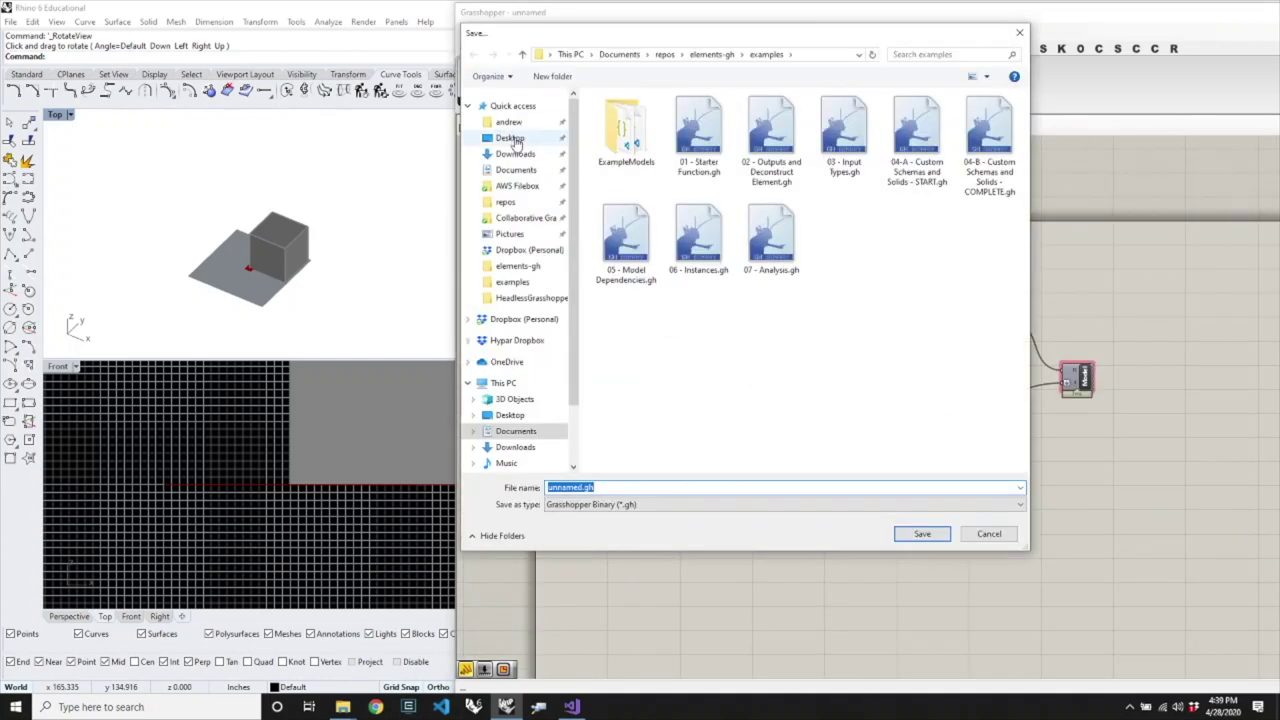
{"action": "left_click", "coordinate": [510, 138]}
{"action": "left_click", "coordinate": [620, 487]}
{"action": "key", "text": "ctrl+a"}
{"action": "key", "text": "BackSpace"}
{"action": "type", "text": "Example"}
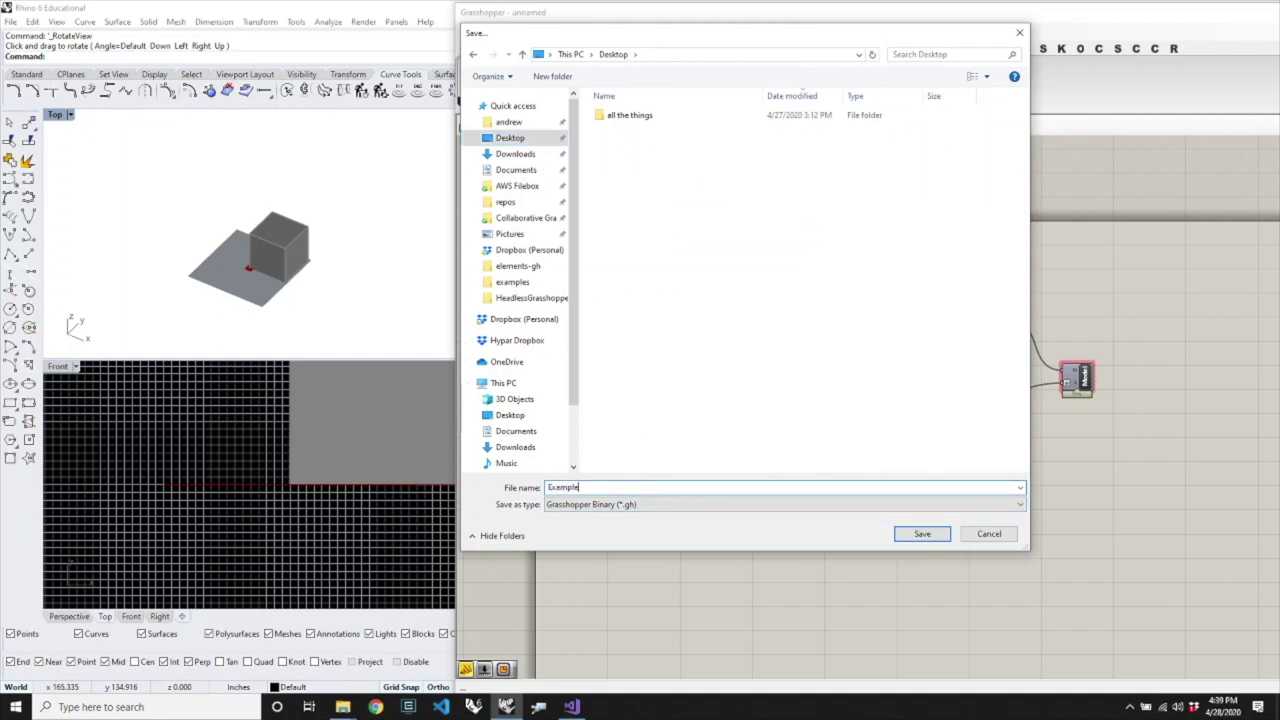
{"action": "type", "text": " Hypar Funct"}
{"action": "key", "text": "Return"}
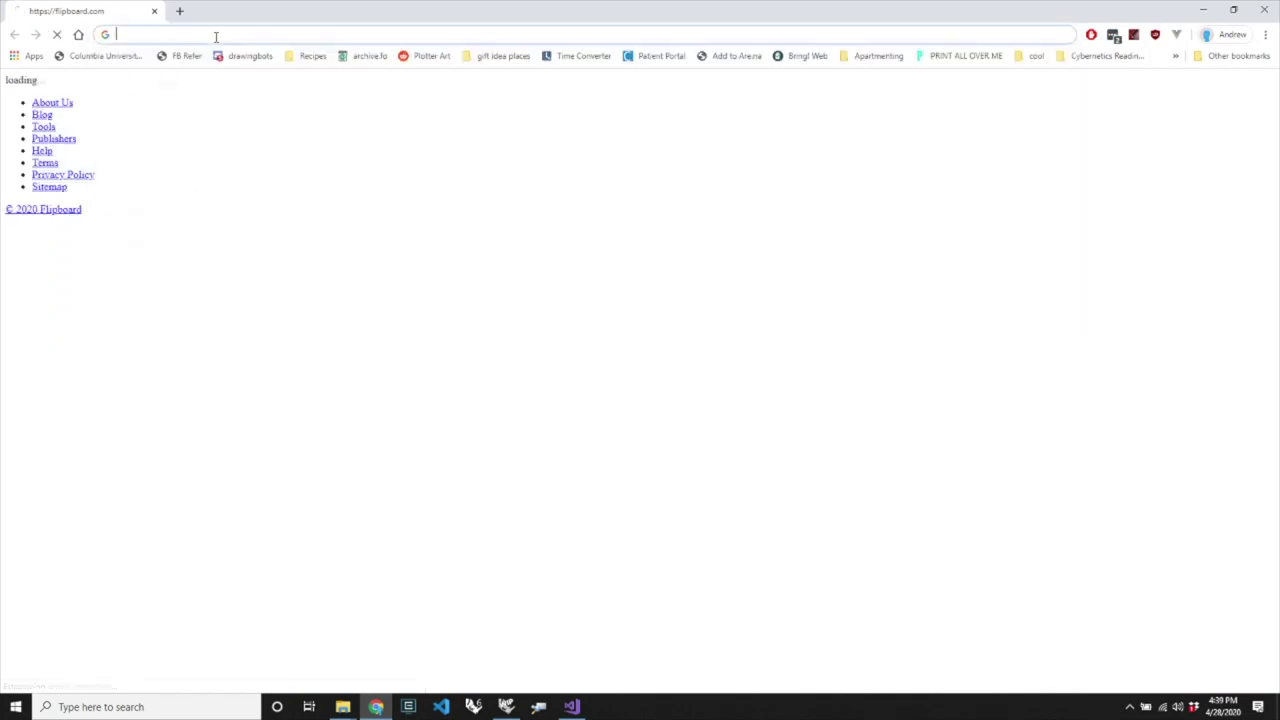
Go to hypar.io, sign in, scroll to Your Functions and start a New Function.
{"action": "type", "text": "hy"}
{"action": "key", "text": "Return"}
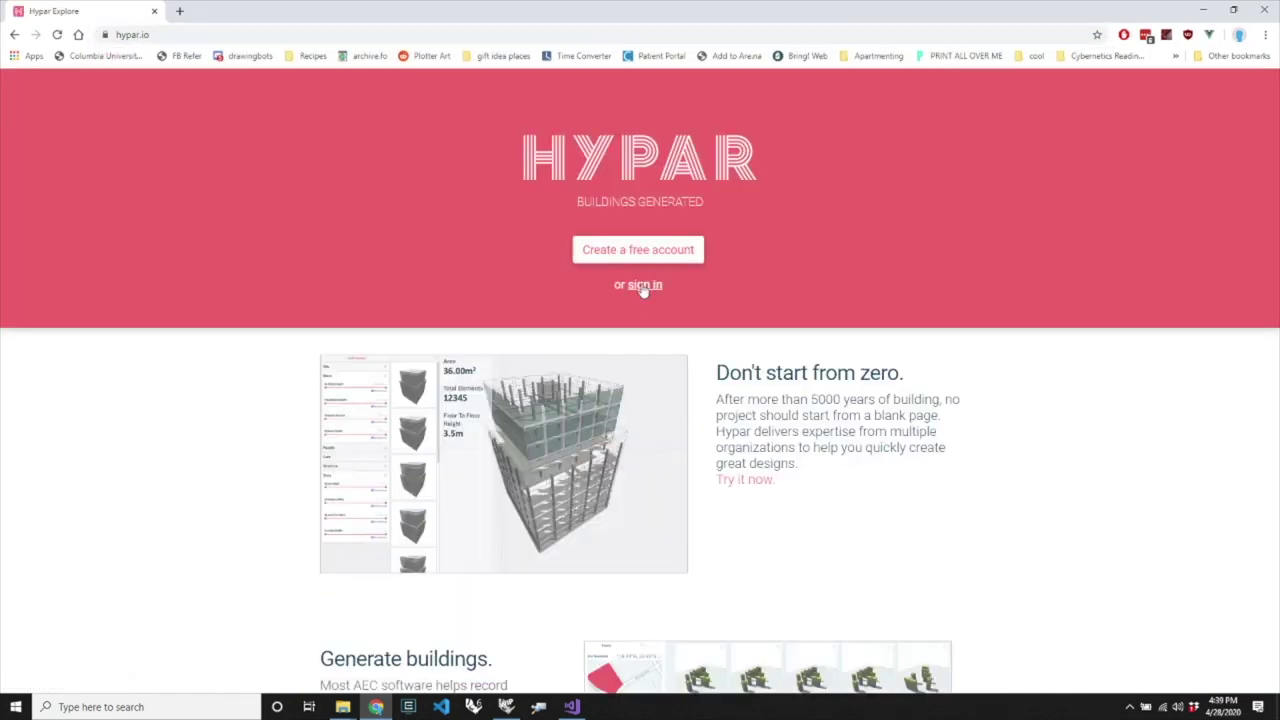
{"action": "left_click", "coordinate": [643, 287]}
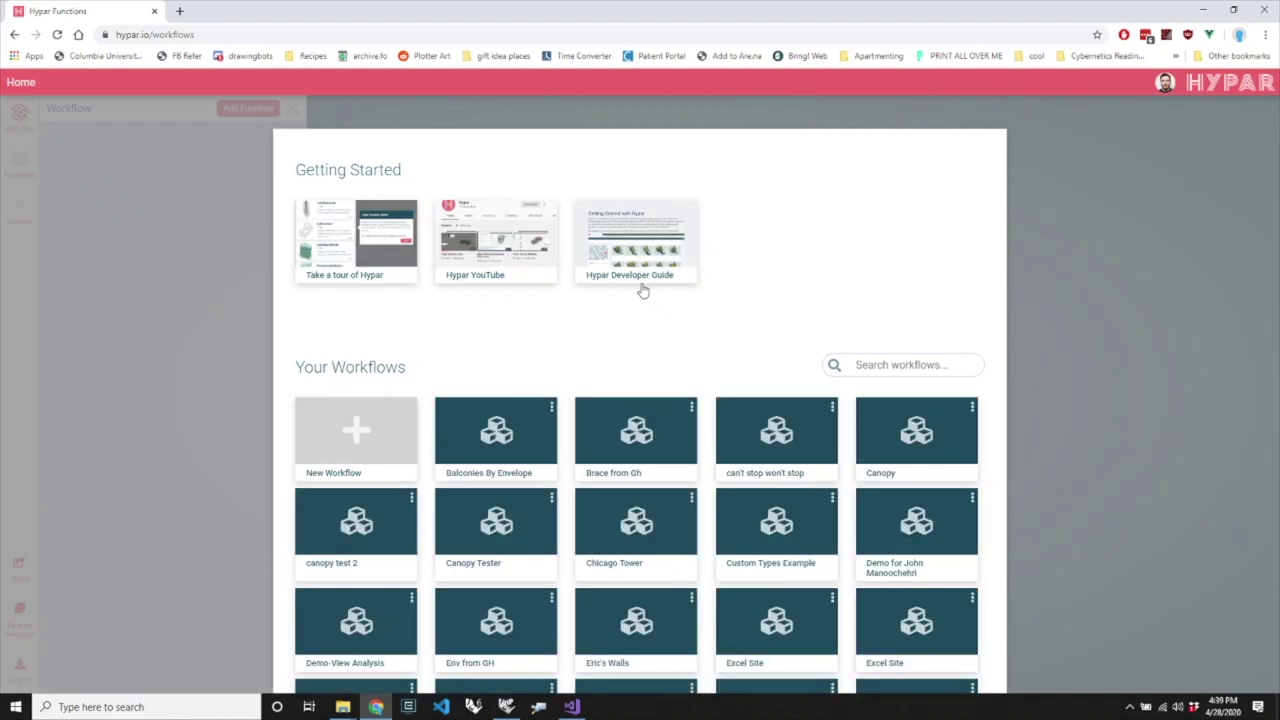
{"action": "scroll", "coordinate": [737, 240], "scroll_direction": "down", "scroll_amount": 15}
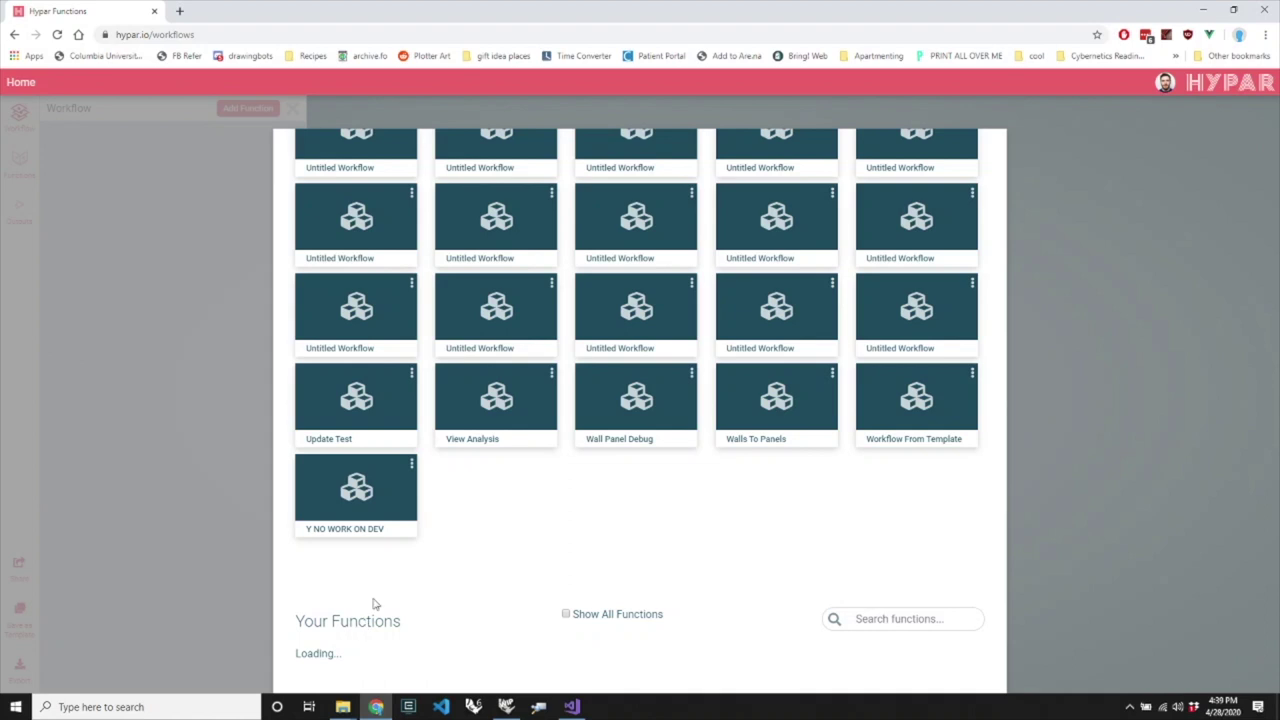
{"action": "scroll", "coordinate": [450, 527], "scroll_direction": "down", "scroll_amount": 2}
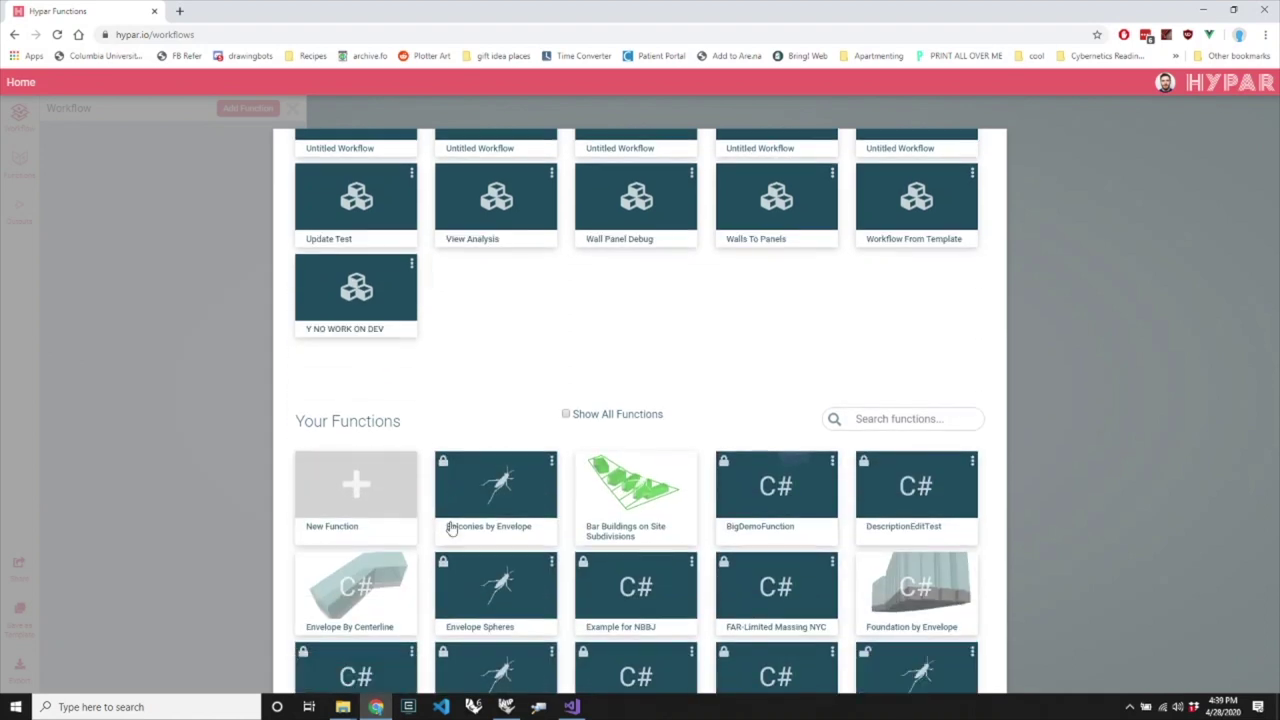
{"action": "scroll", "coordinate": [450, 530], "scroll_direction": "down", "scroll_amount": 1}
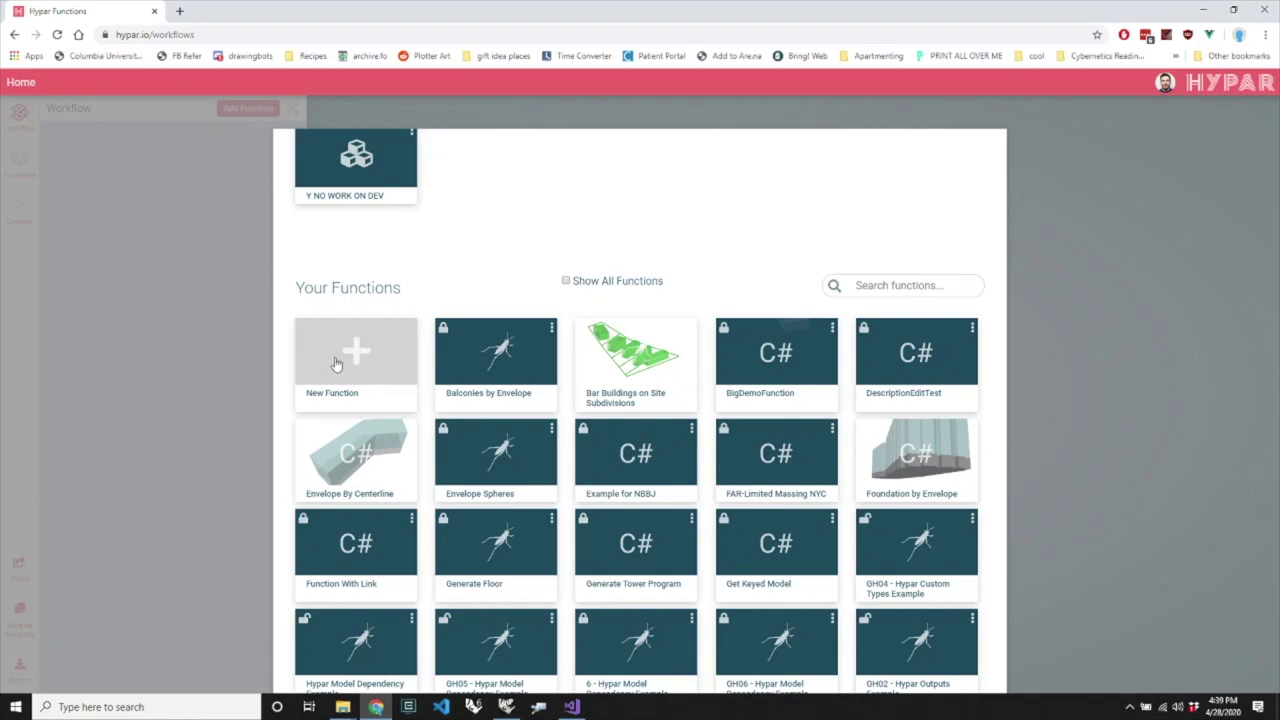
{"action": "left_click", "coordinate": [335, 356]}
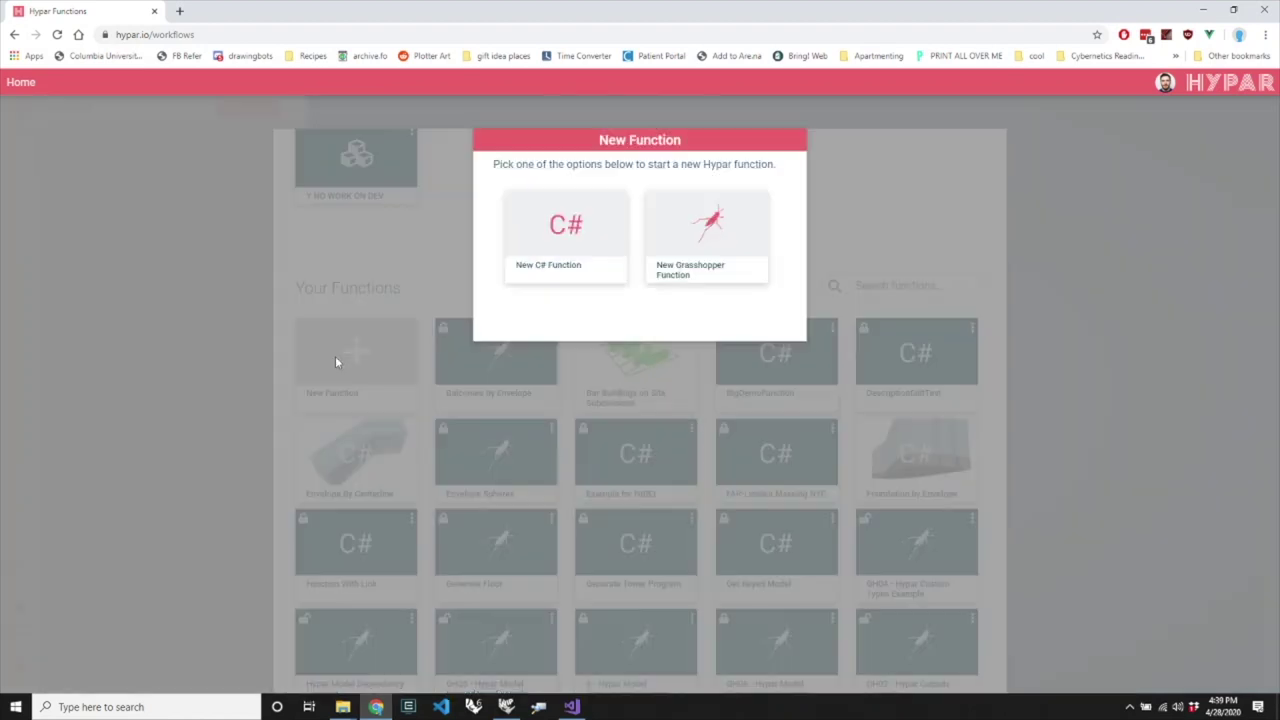
Create a Grasshopper function from Example Hypar Function.gh on the Desktop and publish it.
{"action": "left_click", "coordinate": [712, 250]}
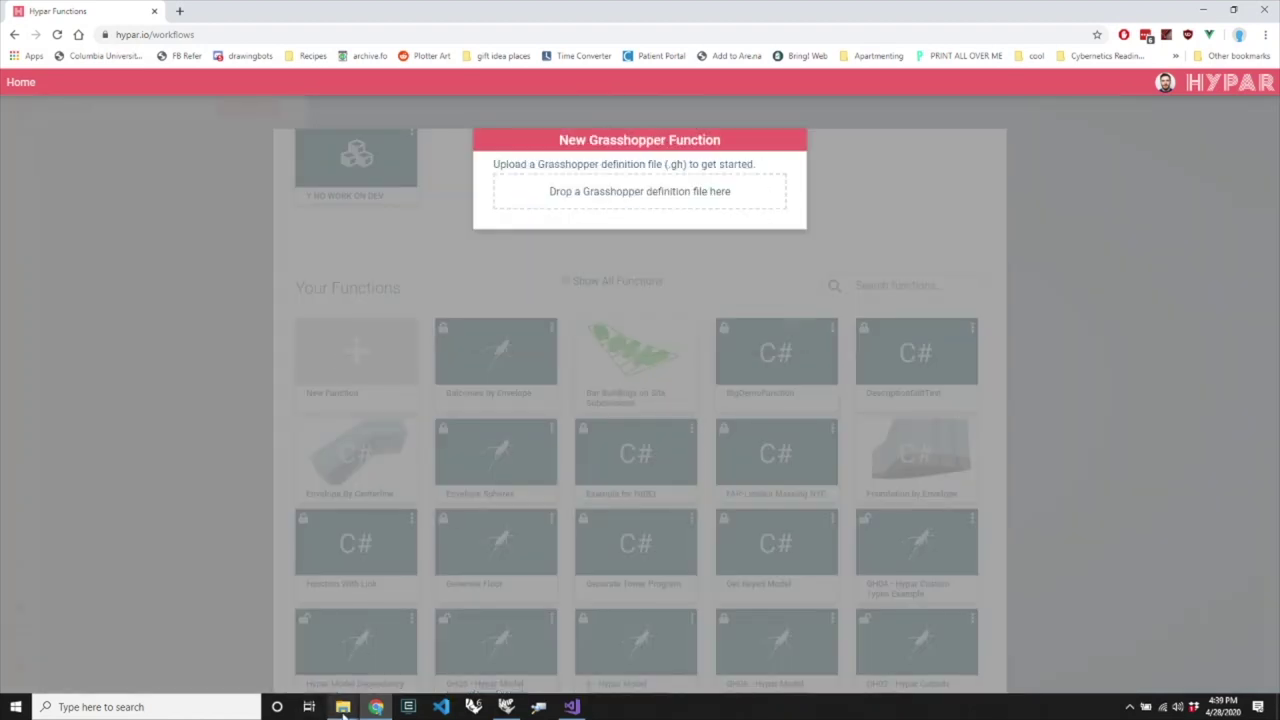
{"action": "mouse_move", "coordinate": [342, 706]}
{"action": "left_click", "coordinate": [288, 643]}
{"action": "left_click", "coordinate": [54, 171]}
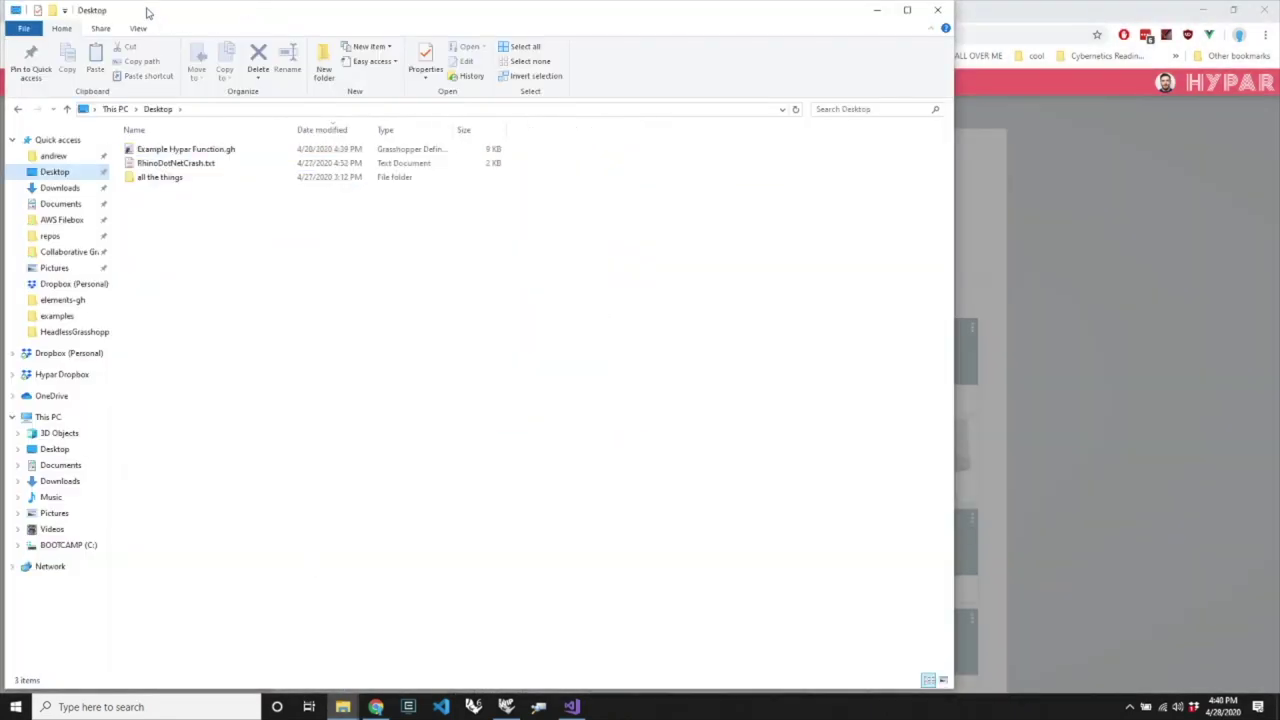
{"action": "left_click_drag", "start_coordinate": [149, 11], "coordinate": [842, 264]}
{"action": "left_click_drag", "start_coordinate": [858, 402], "coordinate": [697, 204]}
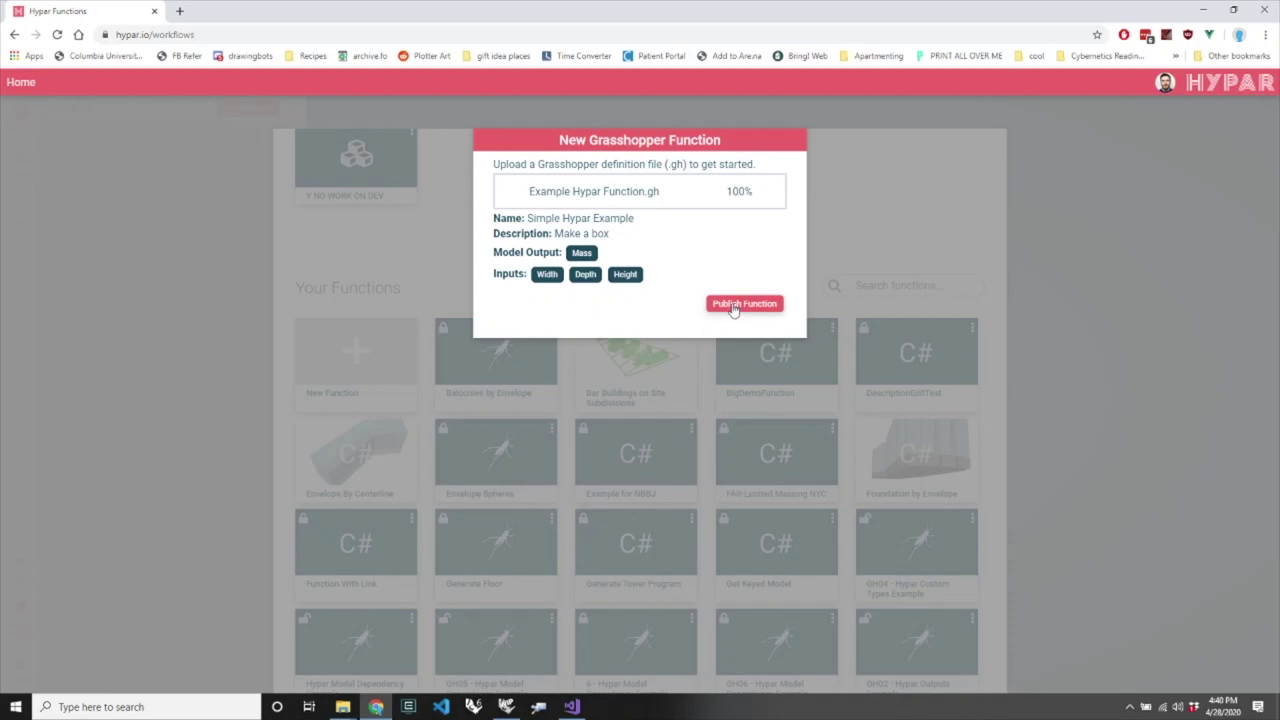
{"action": "left_click", "coordinate": [734, 307]}
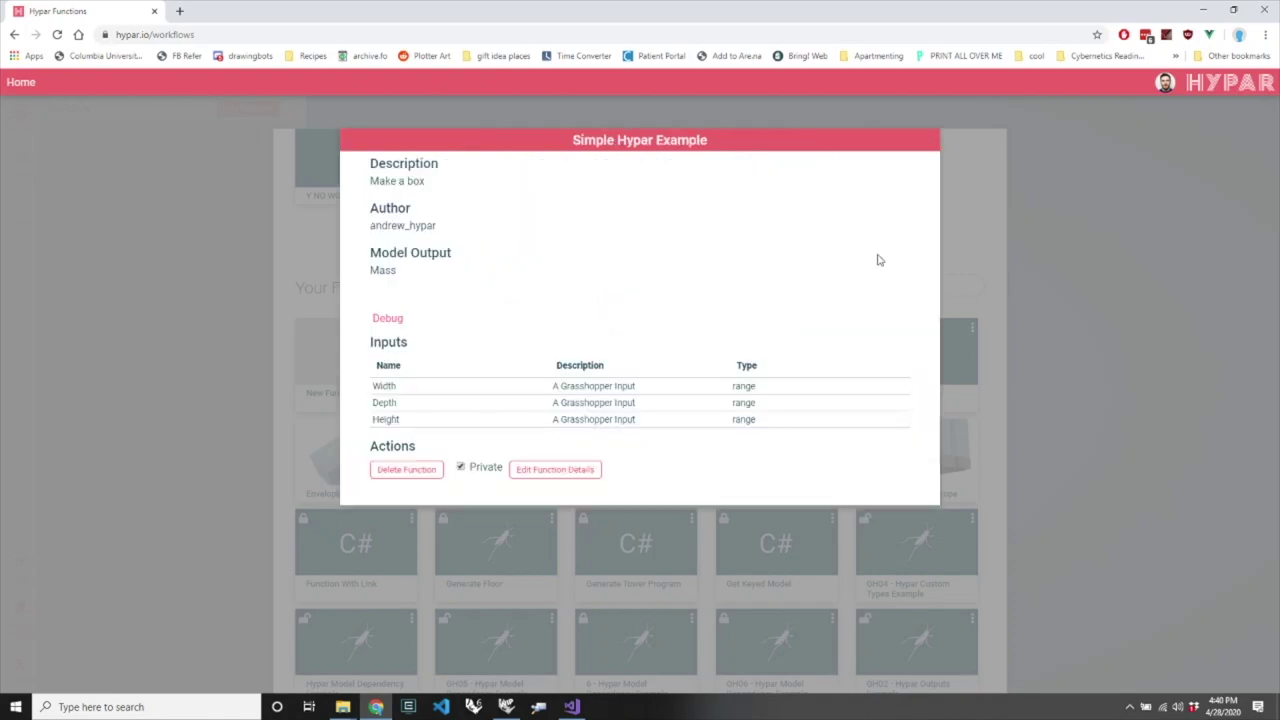
Close the function details, create a New Blank Workflow, and search the library for 'simple'.
{"action": "left_click", "coordinate": [1068, 288]}
{"action": "scroll", "coordinate": [797, 311], "scroll_direction": "up", "scroll_amount": 20}
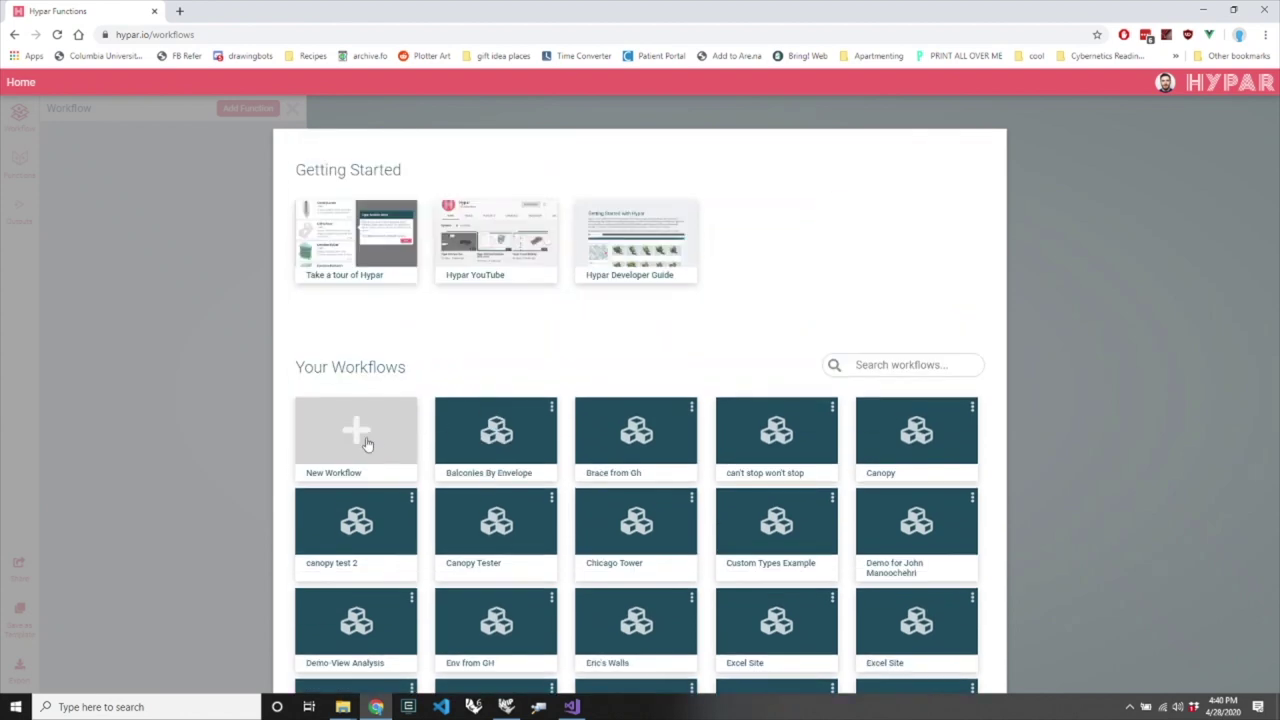
{"action": "left_click", "coordinate": [367, 442]}
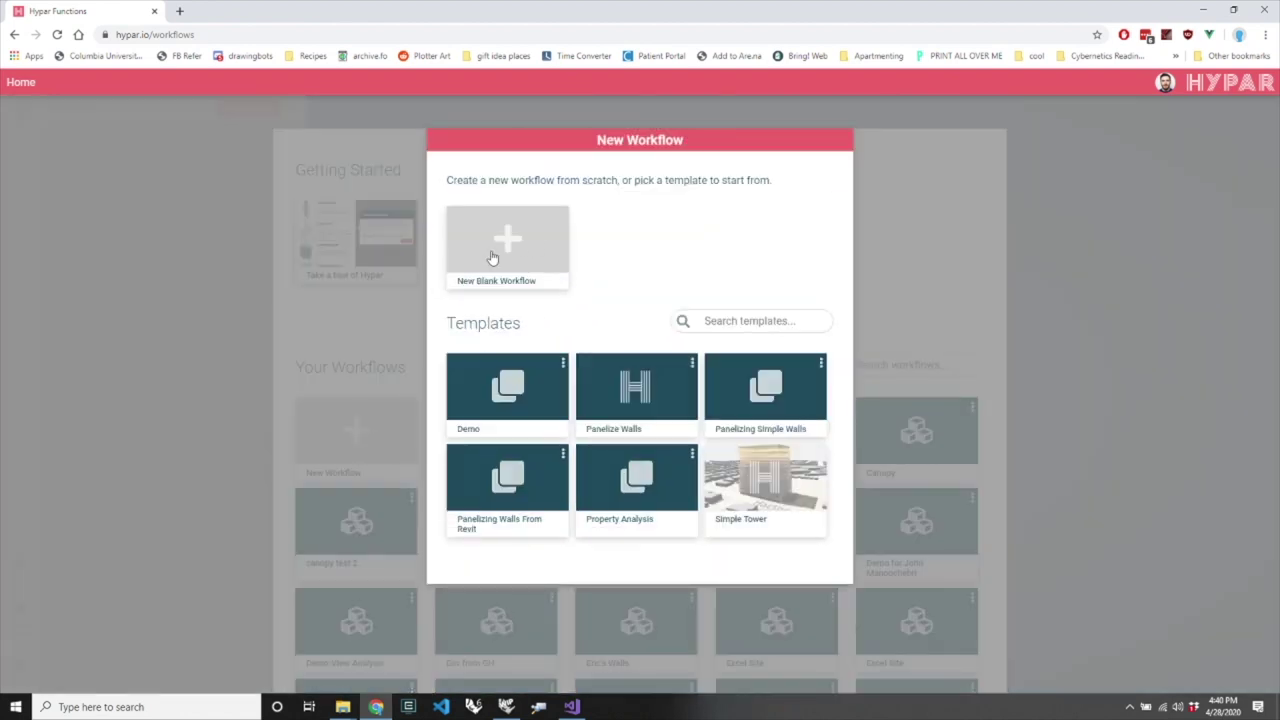
{"action": "left_click", "coordinate": [490, 256]}
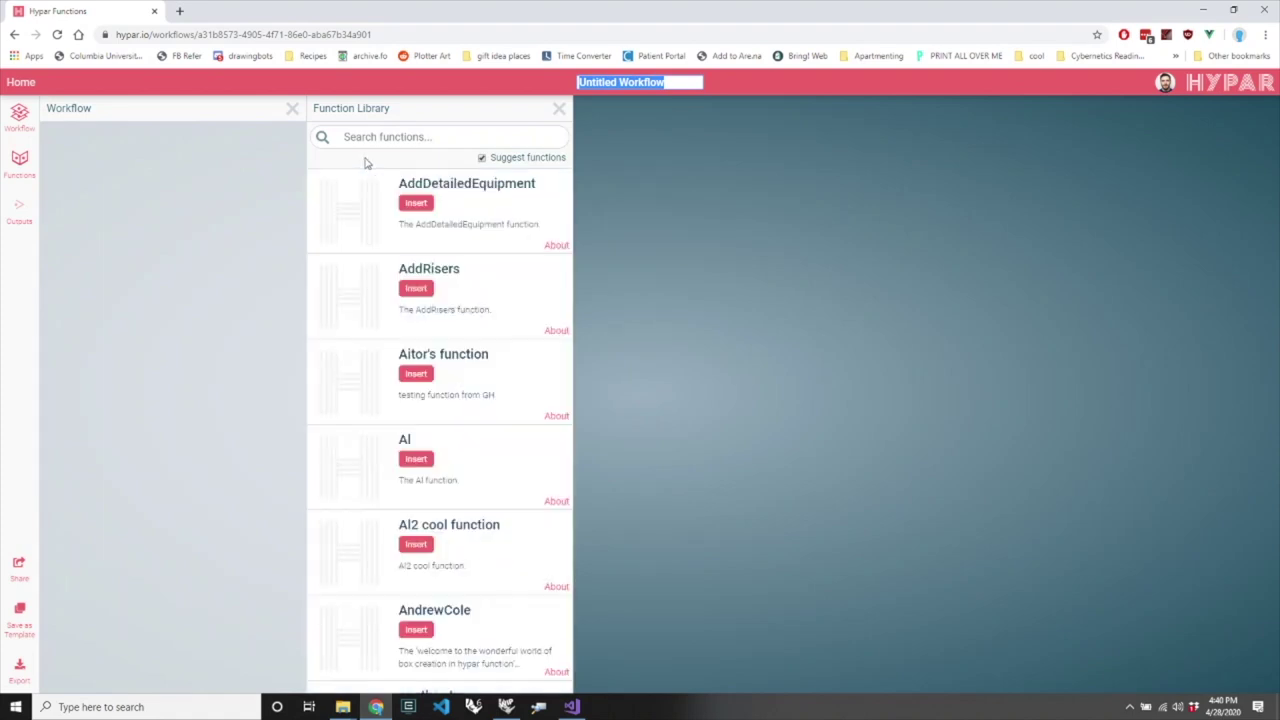
{"action": "left_click", "coordinate": [366, 139]}
{"action": "type", "text": "simple"}
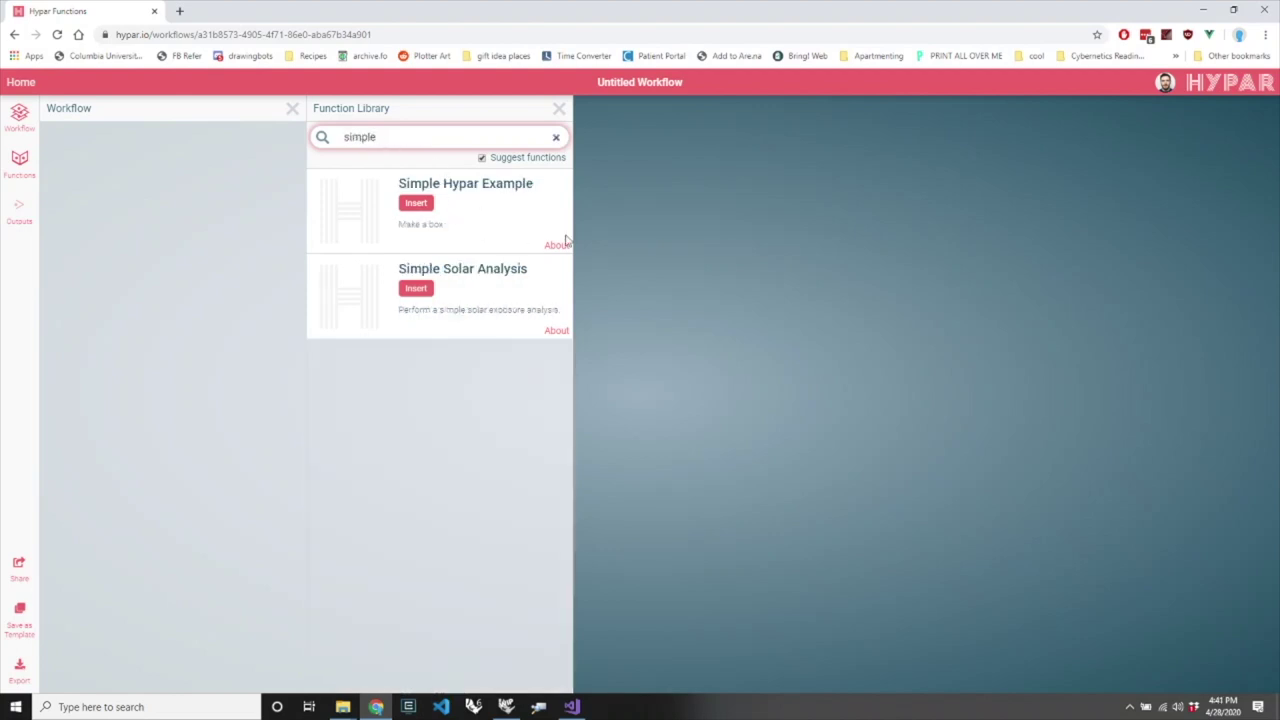
Insert Simple Hypar Example into the workflow and lower its Width slider from 50 to 15.
{"action": "left_click", "coordinate": [416, 204]}
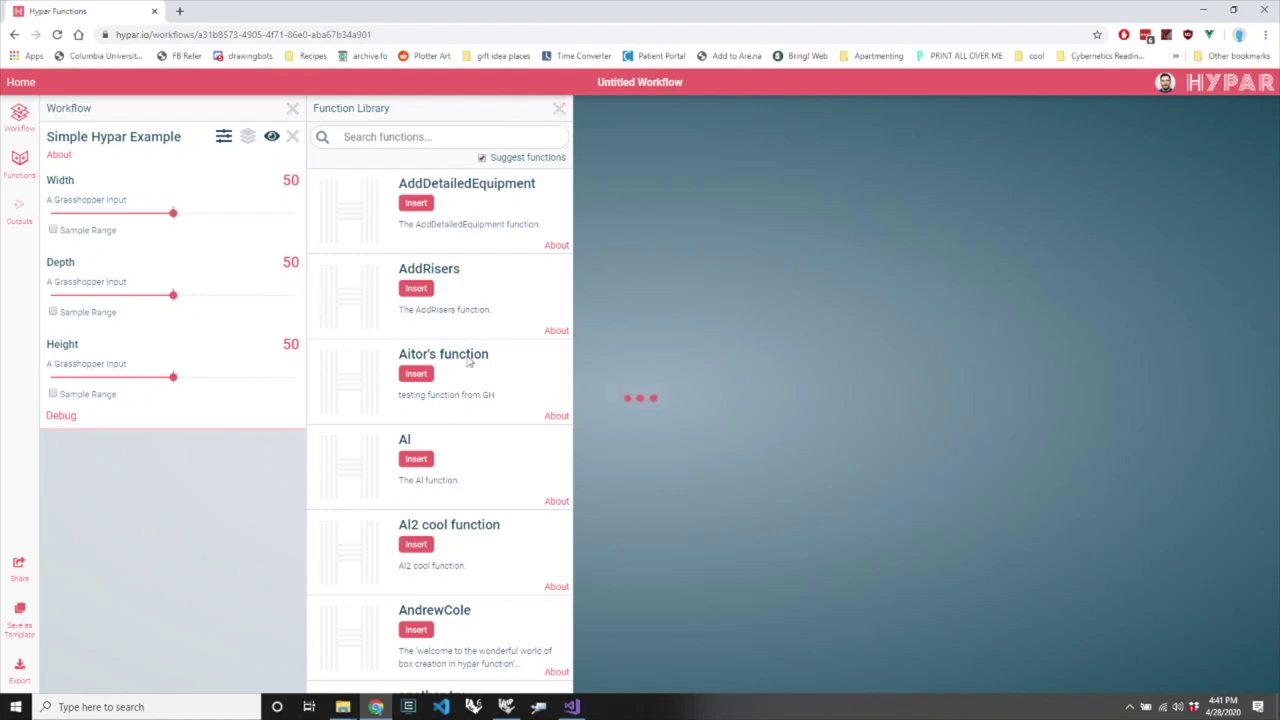
{"action": "left_click", "coordinate": [558, 110]}
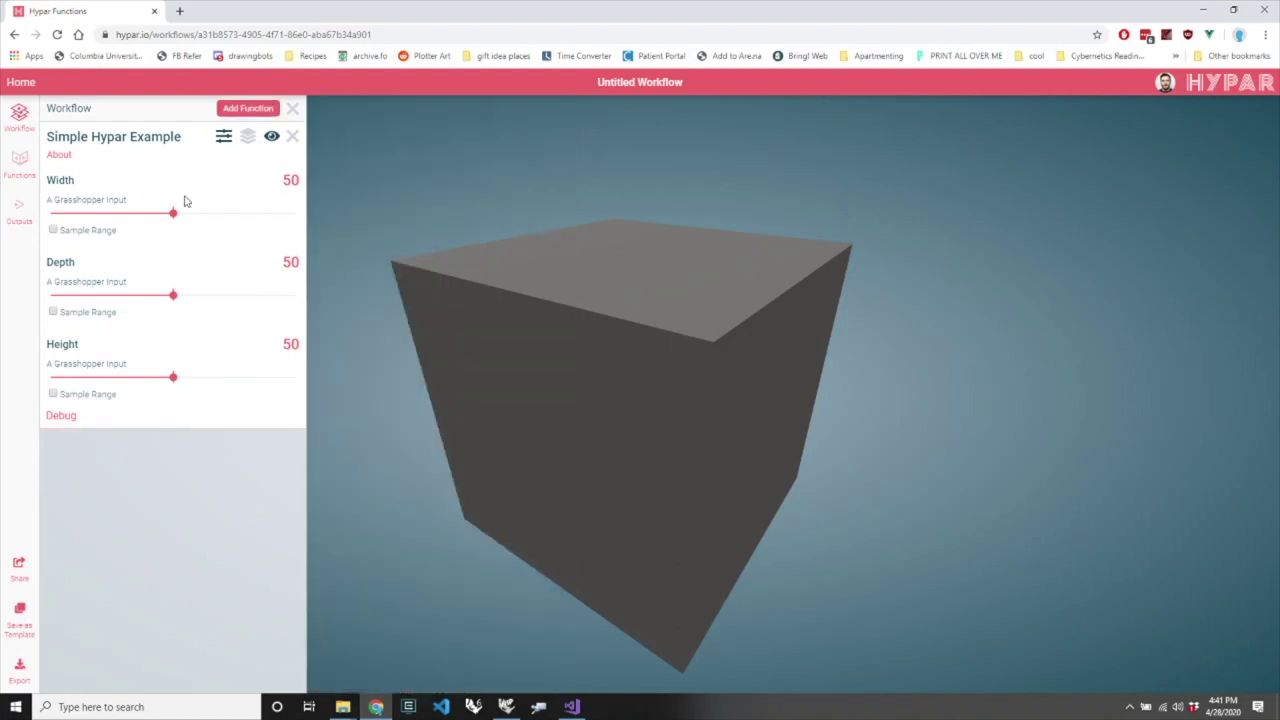
{"action": "left_click_drag", "start_coordinate": [173, 213], "coordinate": [87, 216]}
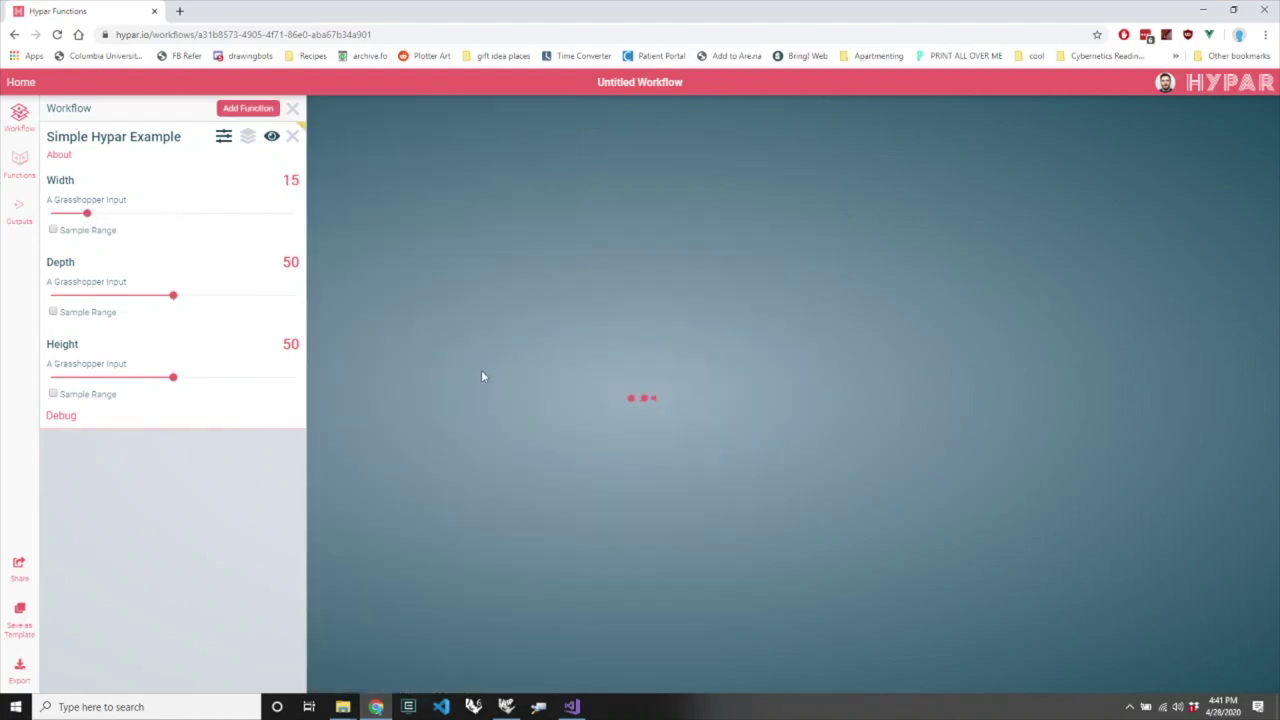